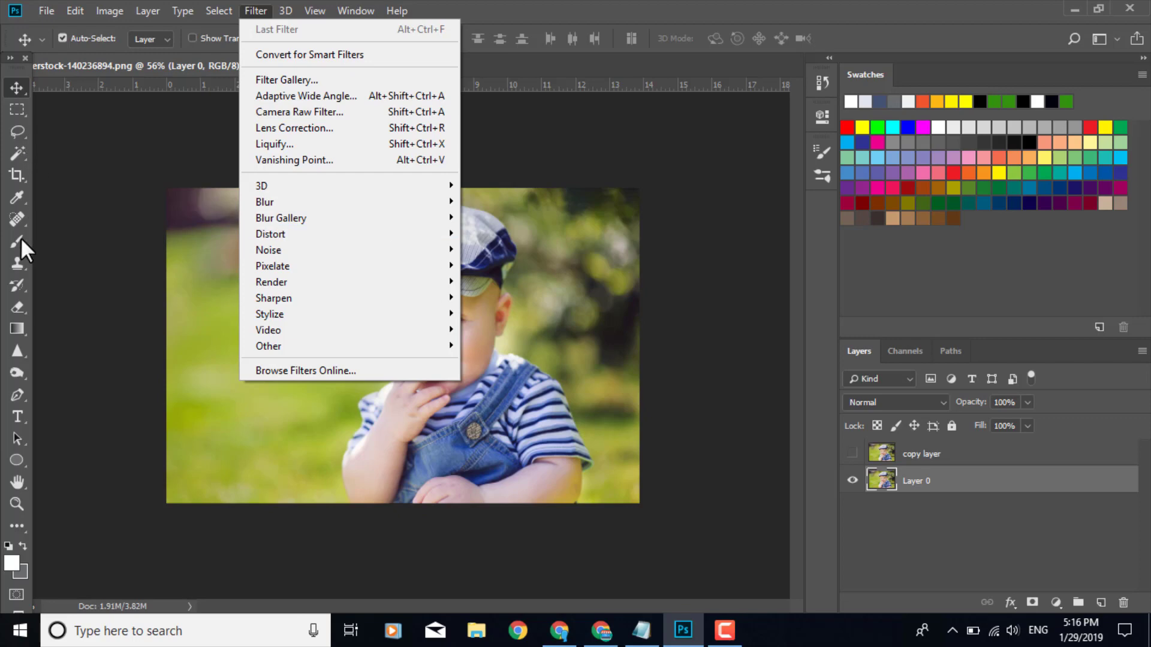
click(18, 265)
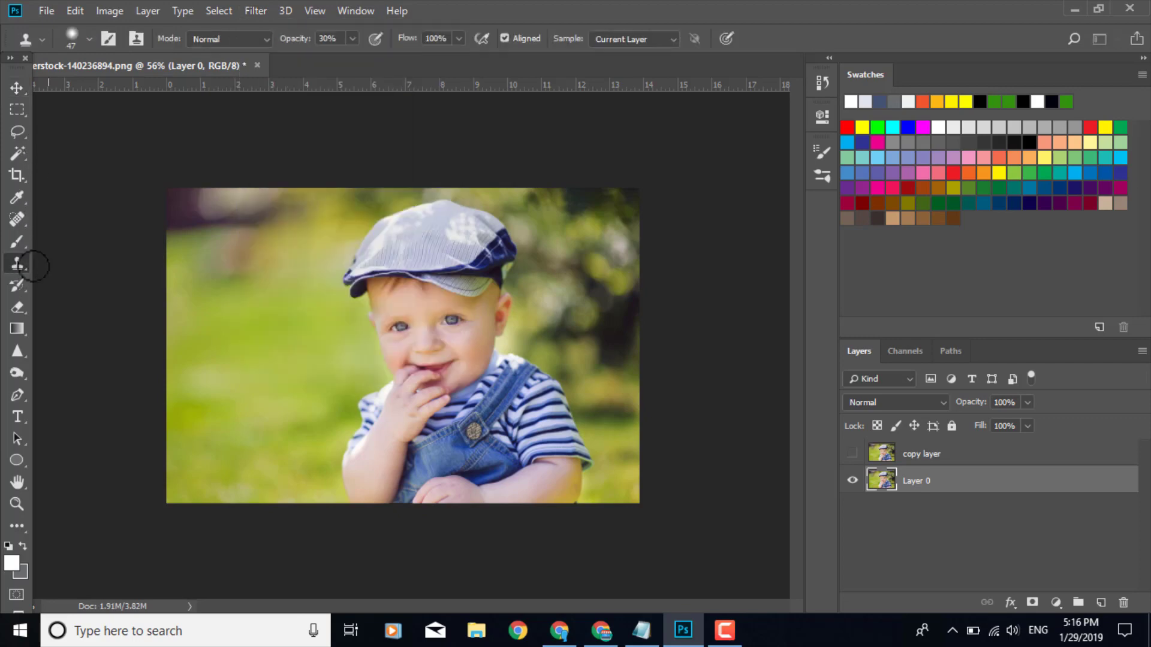
click(47, 266)
click(568, 257)
Remove the child from Layer 0 with a content-aware Spot Healing Brush at 147 px size, 47% hardness and 68% spacing.
click(17, 218)
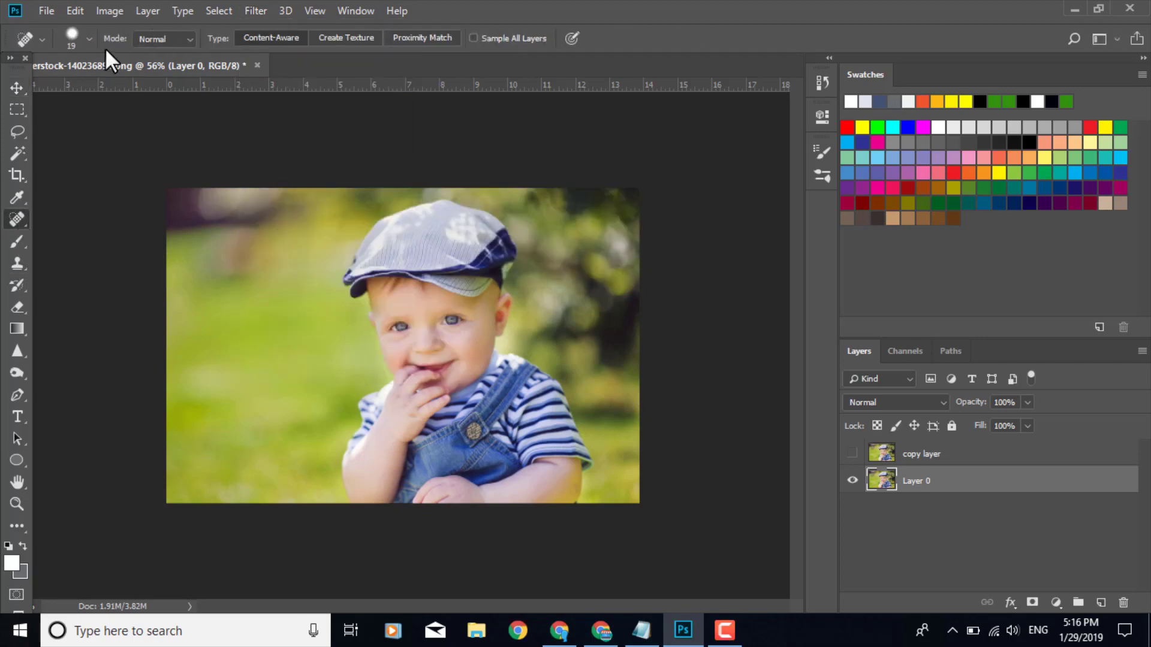
click(89, 39)
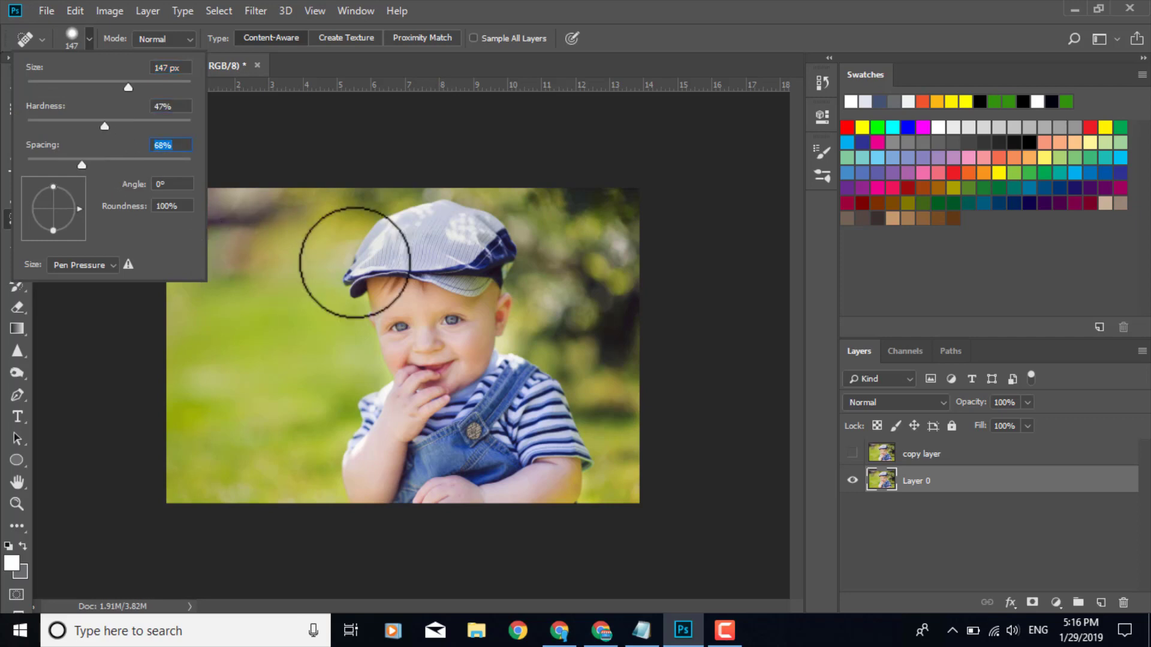
mouse_move(354, 262)
mouse_down()
mouse_move(362, 365)
mouse_move(343, 426)
mouse_move(374, 499)
mouse_move(359, 389)
mouse_move(369, 412)
mouse_move(372, 386)
mouse_up()
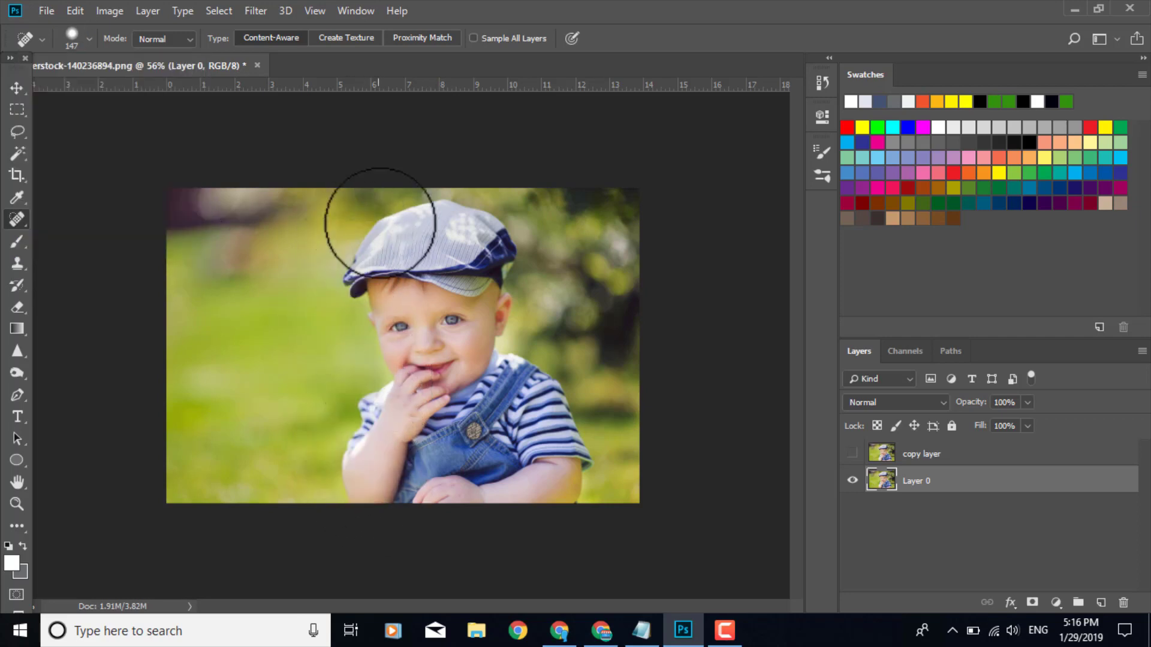
mouse_move(380, 223)
mouse_down()
mouse_move(363, 309)
mouse_move(379, 374)
mouse_move(352, 427)
mouse_move(368, 479)
mouse_move(551, 484)
mouse_move(568, 414)
mouse_move(497, 335)
mouse_move(499, 241)
mouse_move(379, 216)
mouse_move(426, 273)
mouse_move(417, 437)
mouse_move(427, 257)
mouse_move(373, 441)
mouse_move(417, 478)
mouse_move(498, 441)
mouse_move(498, 505)
mouse_move(423, 461)
mouse_move(477, 510)
mouse_move(569, 502)
mouse_up()
mouse_move(496, 300)
mouse_down()
mouse_move(434, 219)
mouse_move(403, 317)
mouse_up()
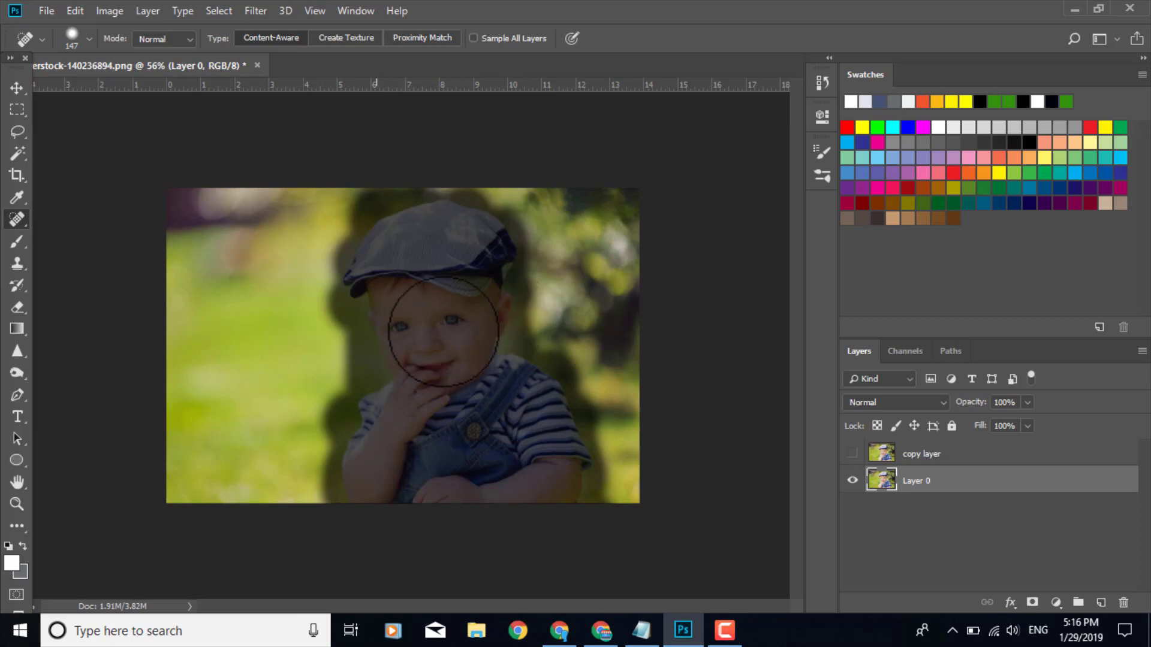
drag(446, 332, 447, 347)
scroll(447, 403, down, 2)
scroll(447, 403, up, 2)
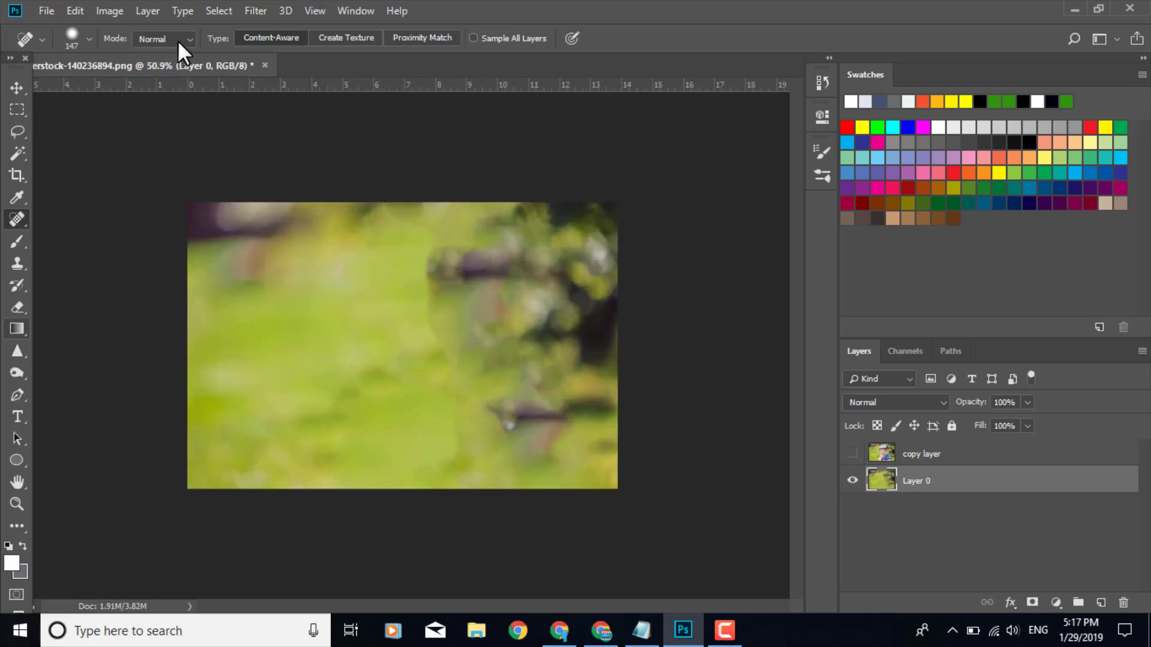
Apply a Gaussian Blur to the healed background on Layer 0.
click(262, 11)
mouse_move(299, 201)
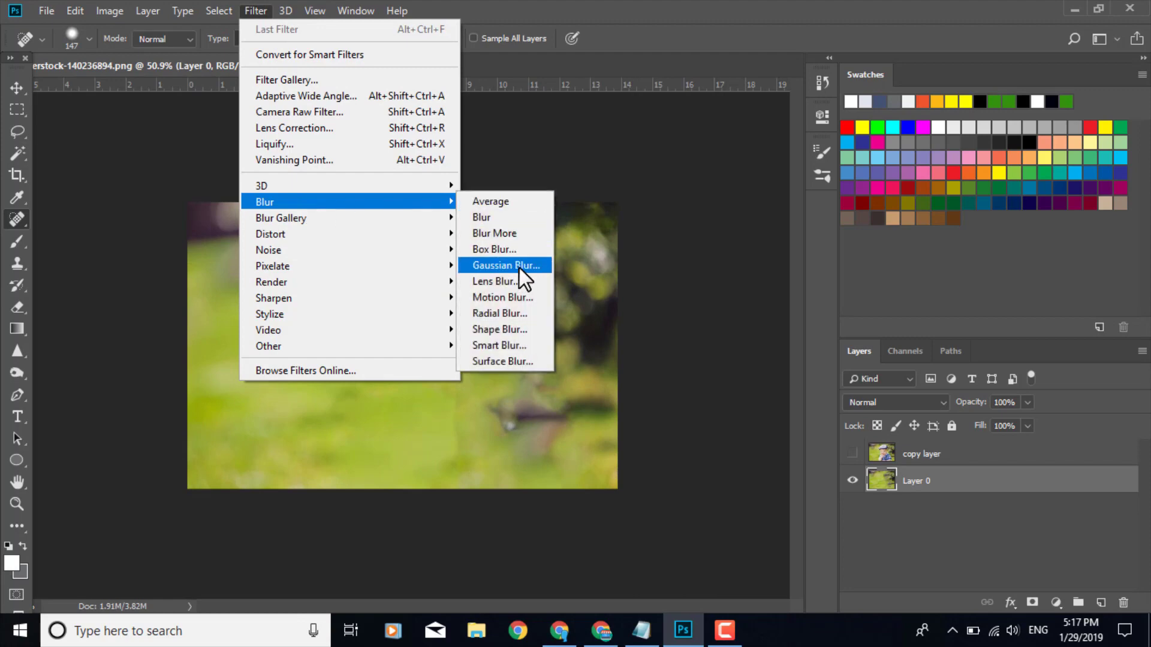
click(519, 267)
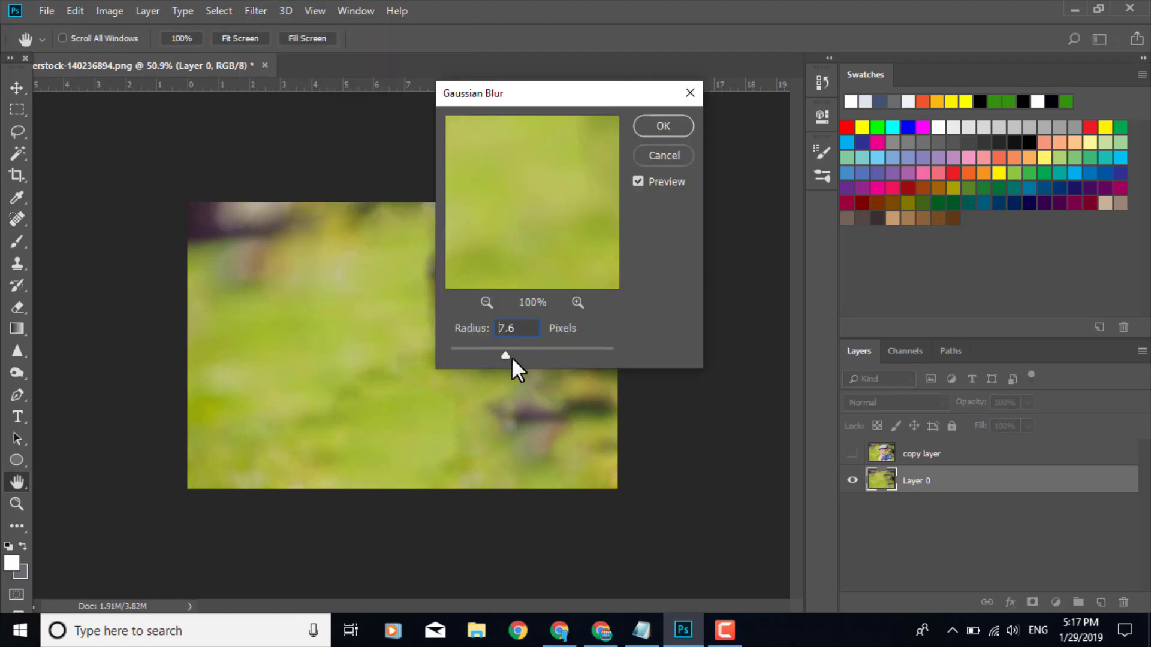
drag(513, 359, 513, 358)
click(663, 125)
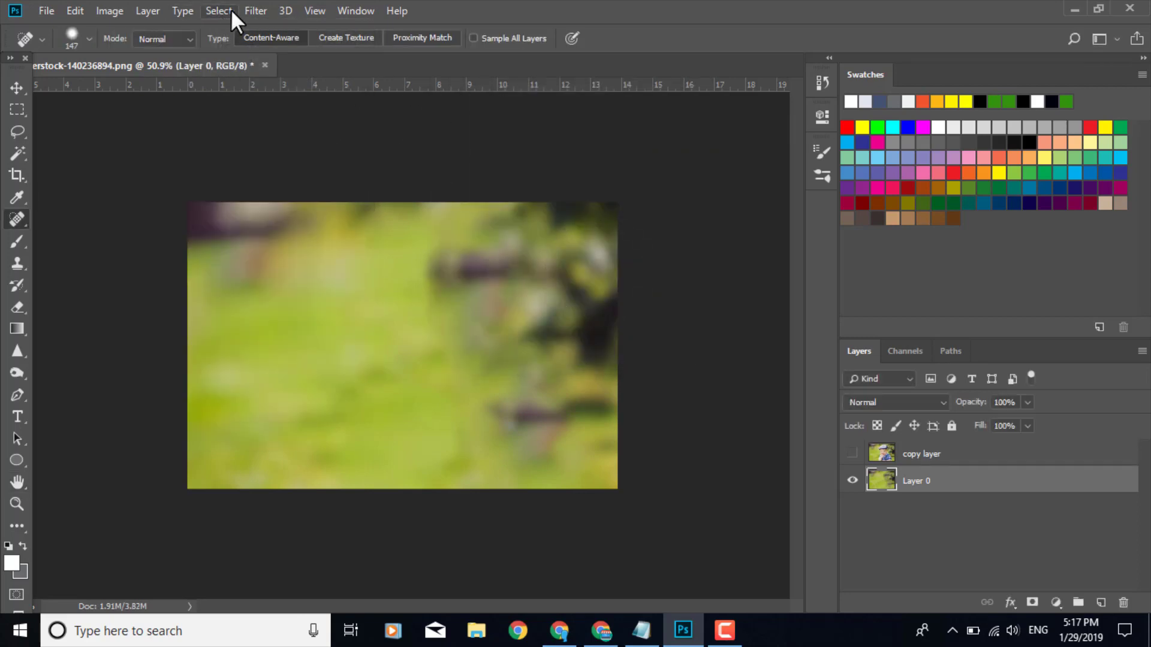
Apply a Surface Blur to Layer 0 with moderately raised radius and threshold.
click(255, 11)
mouse_move(438, 200)
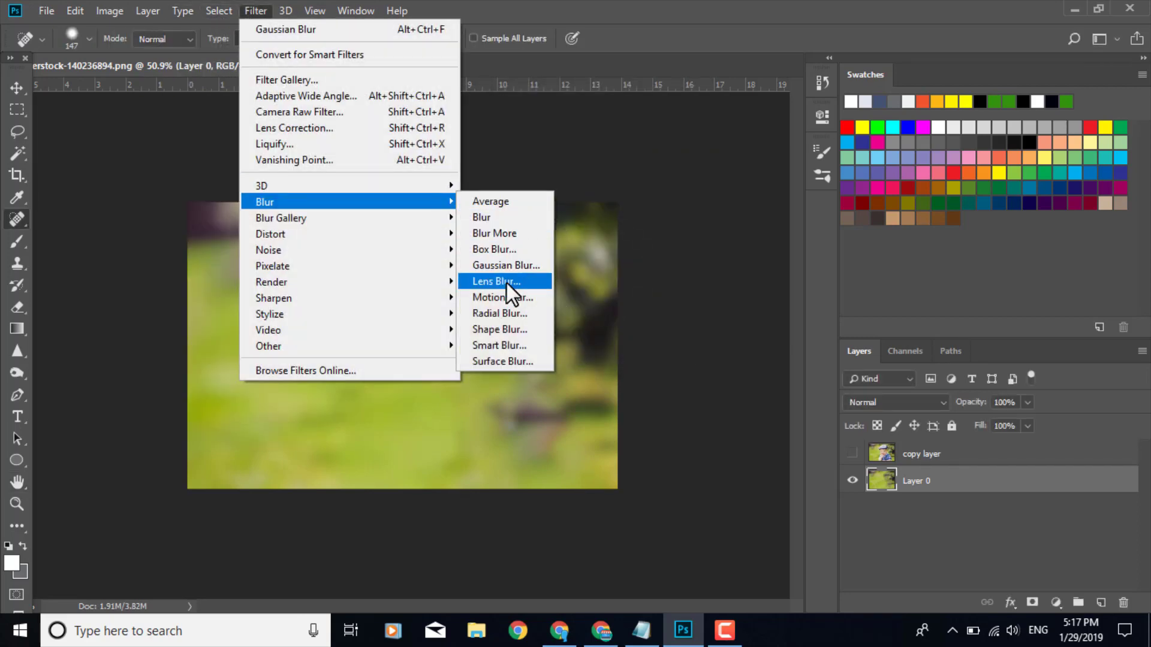
click(521, 362)
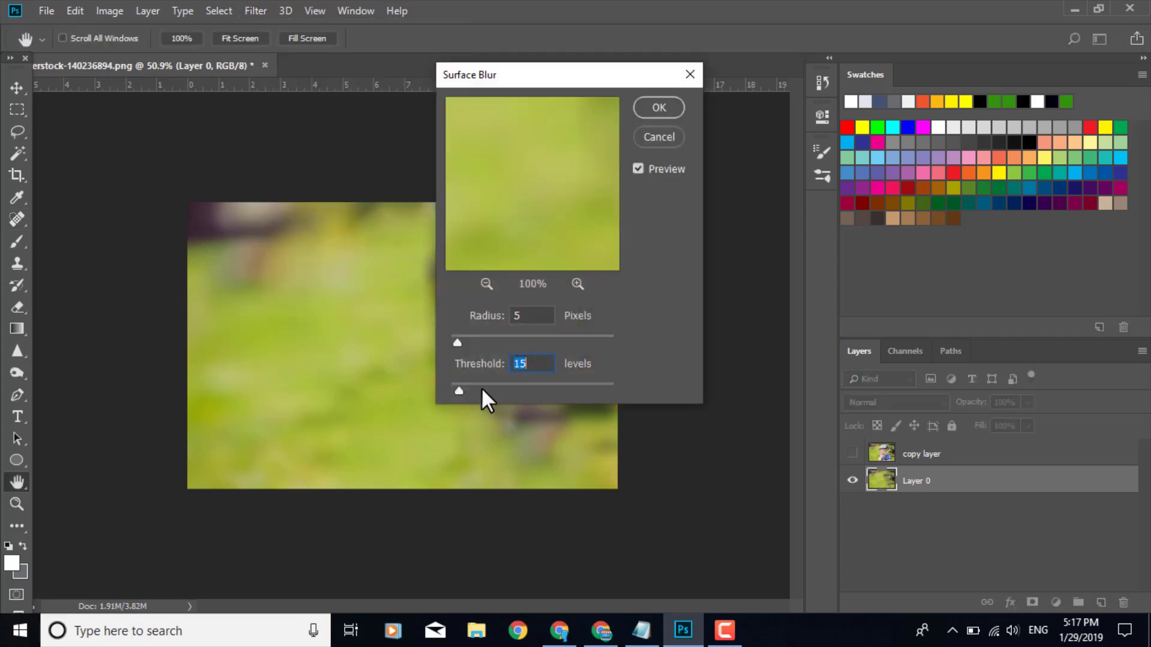
drag(482, 388, 516, 390)
click(504, 342)
drag(536, 341, 491, 343)
drag(515, 391, 478, 391)
click(653, 113)
key(j)
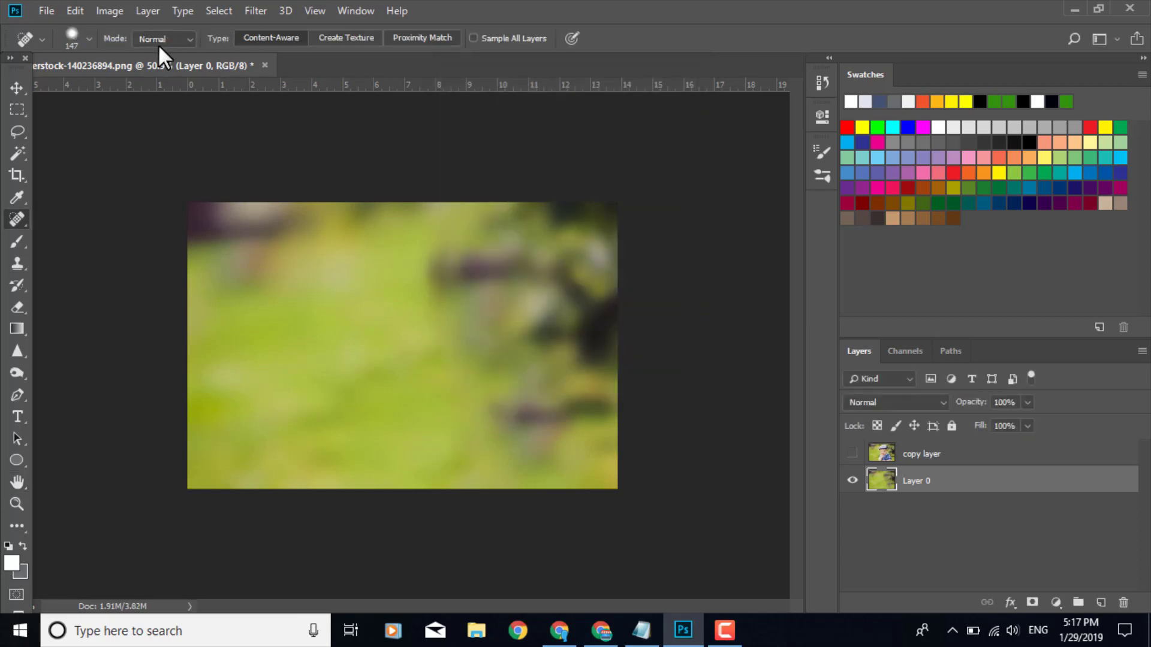
Start a Lens Blur on Layer 0 with radius 53, blade curvature 45, rotation 70 and specular brightness 15.
click(256, 11)
mouse_move(441, 220)
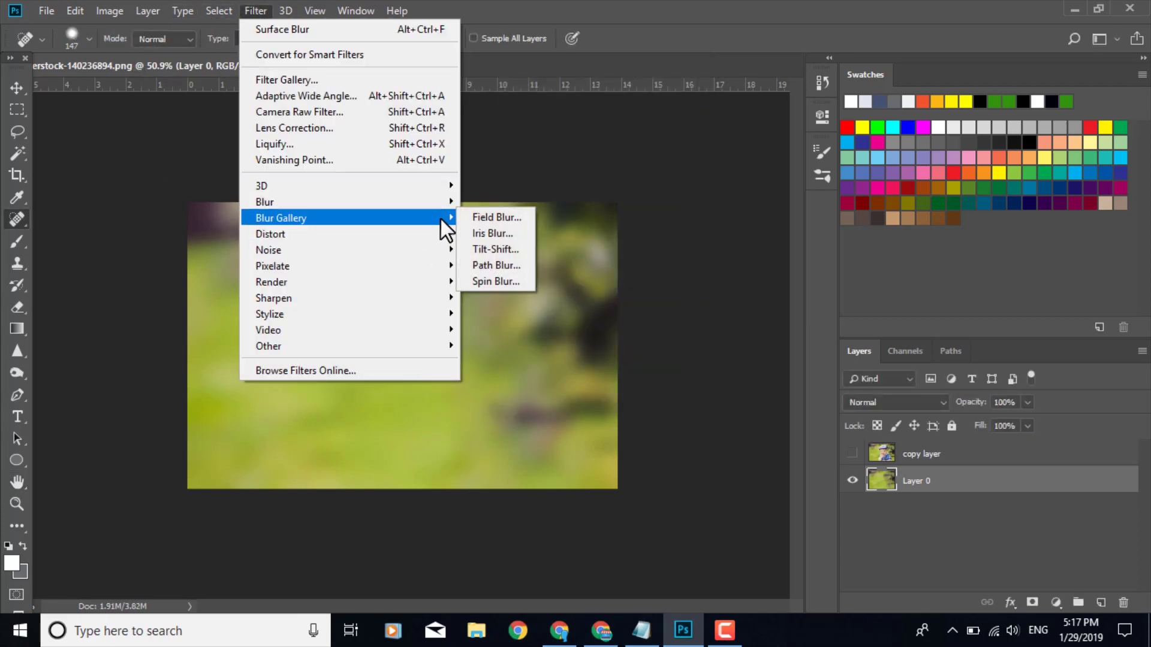
mouse_move(444, 196)
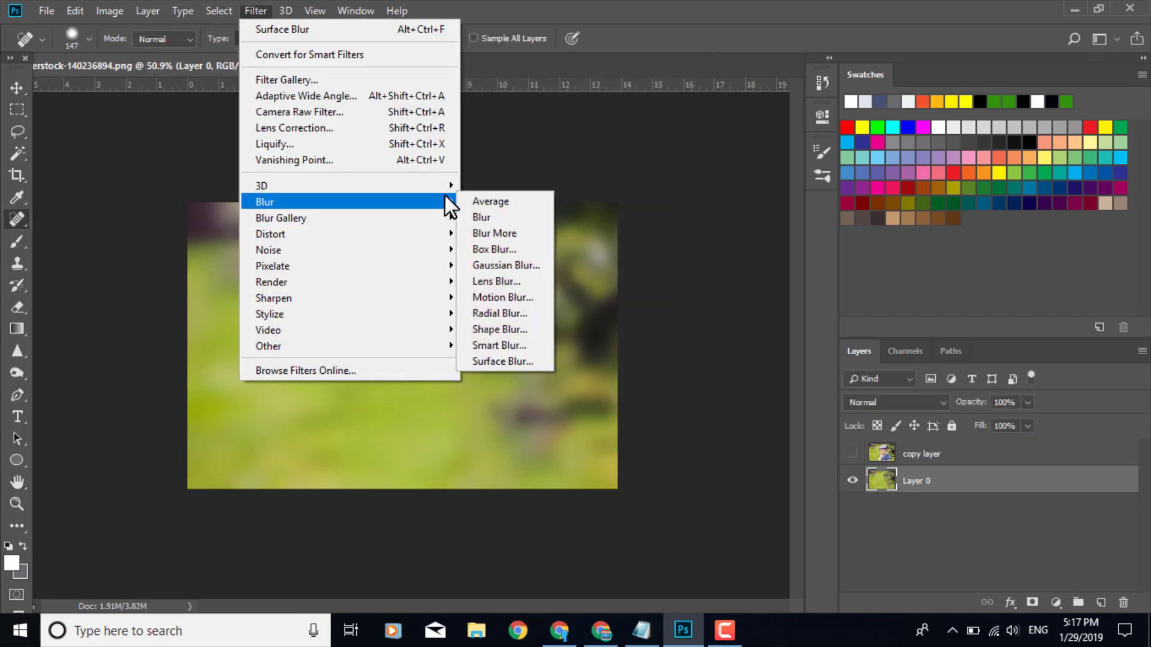
click(506, 282)
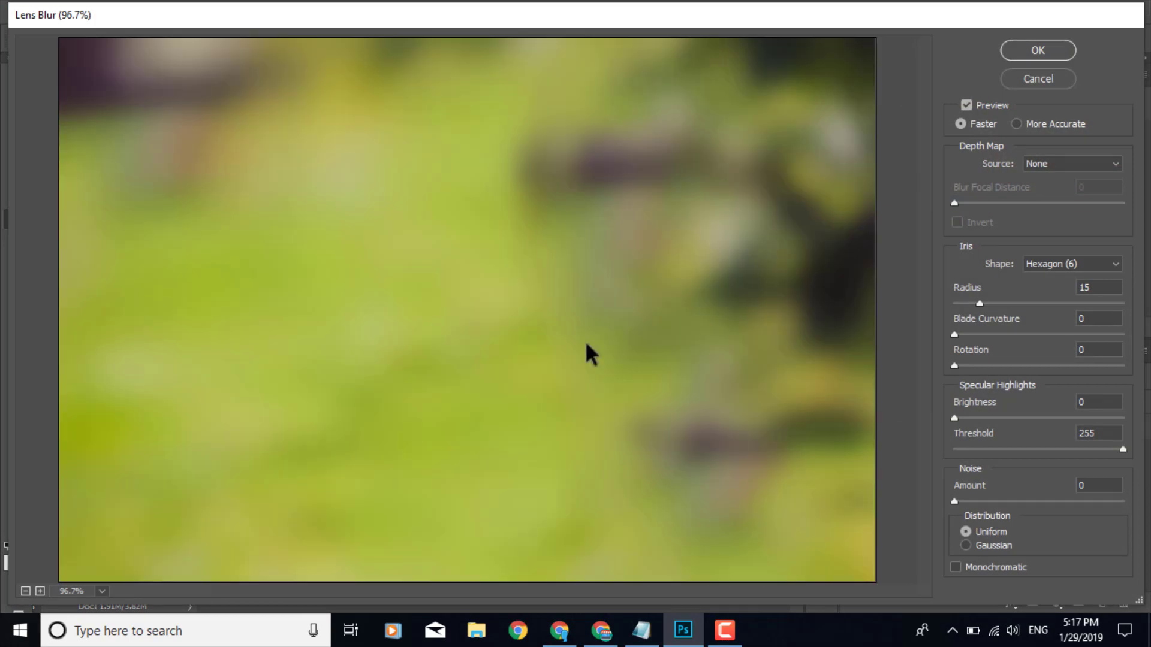
click(1013, 303)
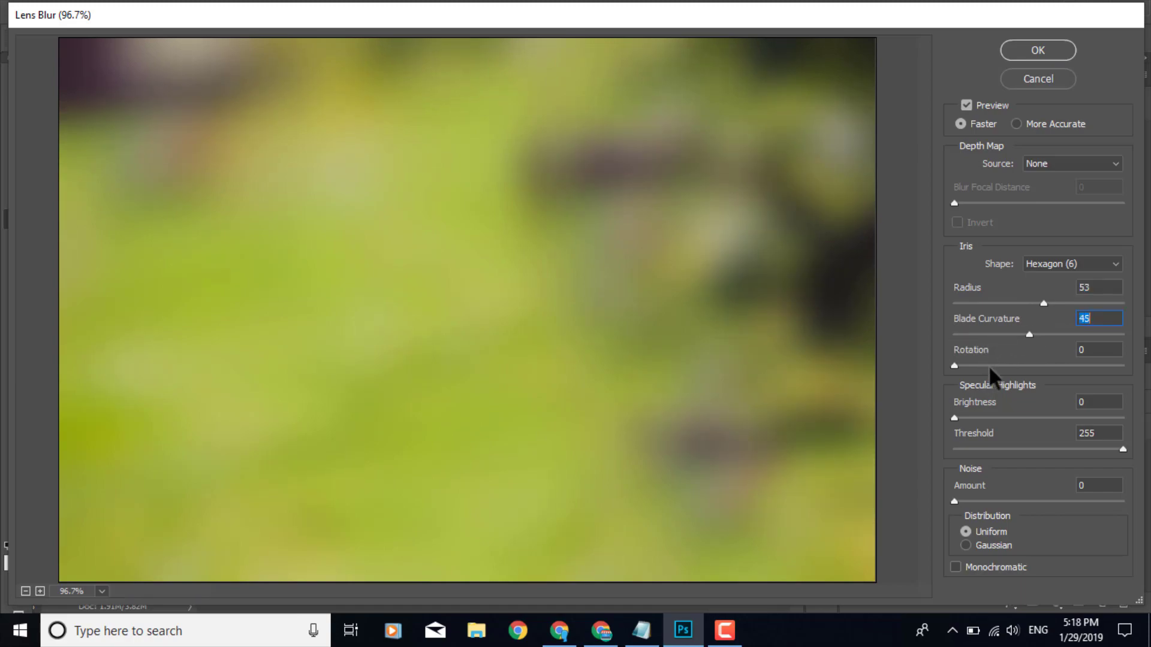
click(980, 418)
Set the Lens Blur noise amount to 3 with Gaussian distribution.
click(979, 501)
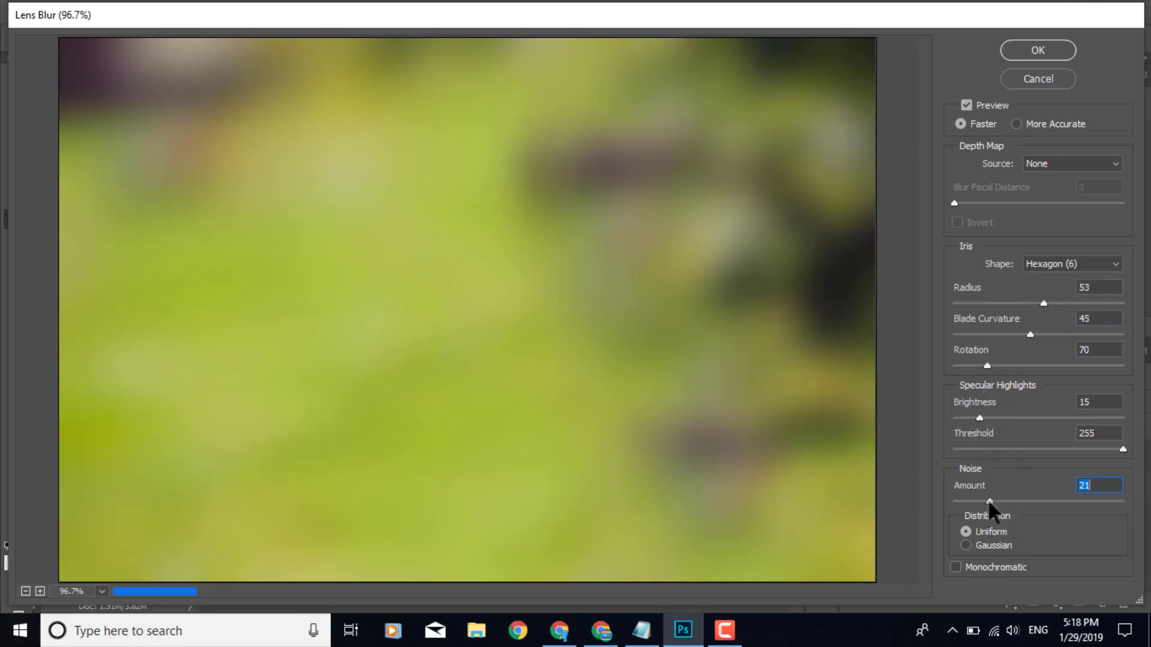
drag(977, 501, 963, 502)
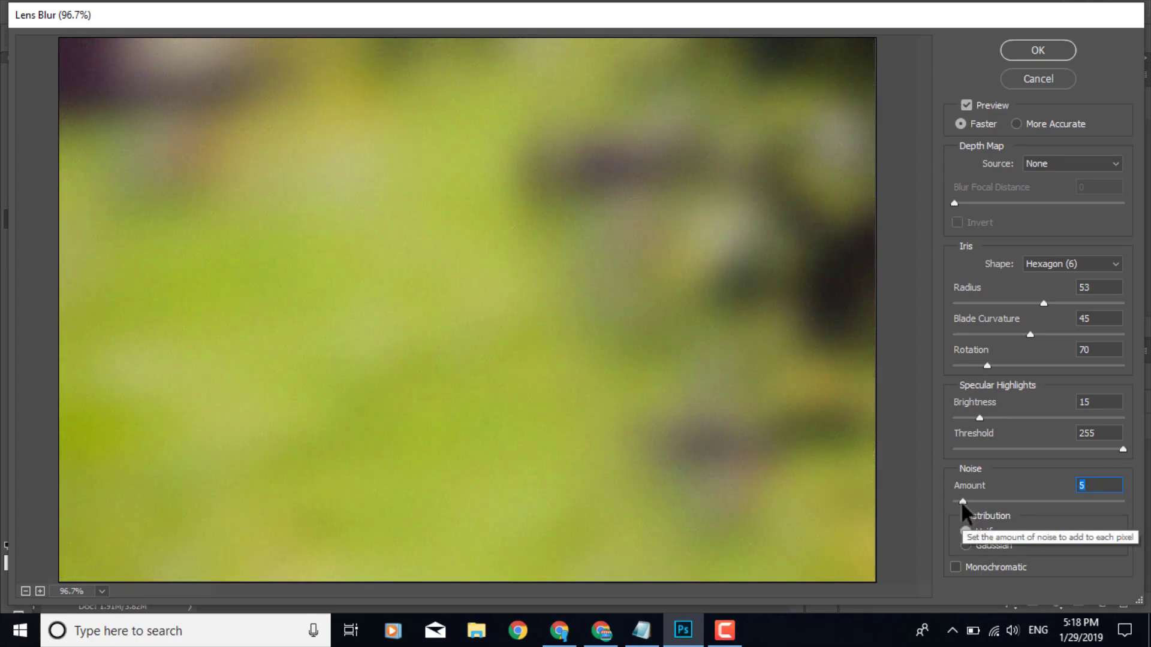
text(3)
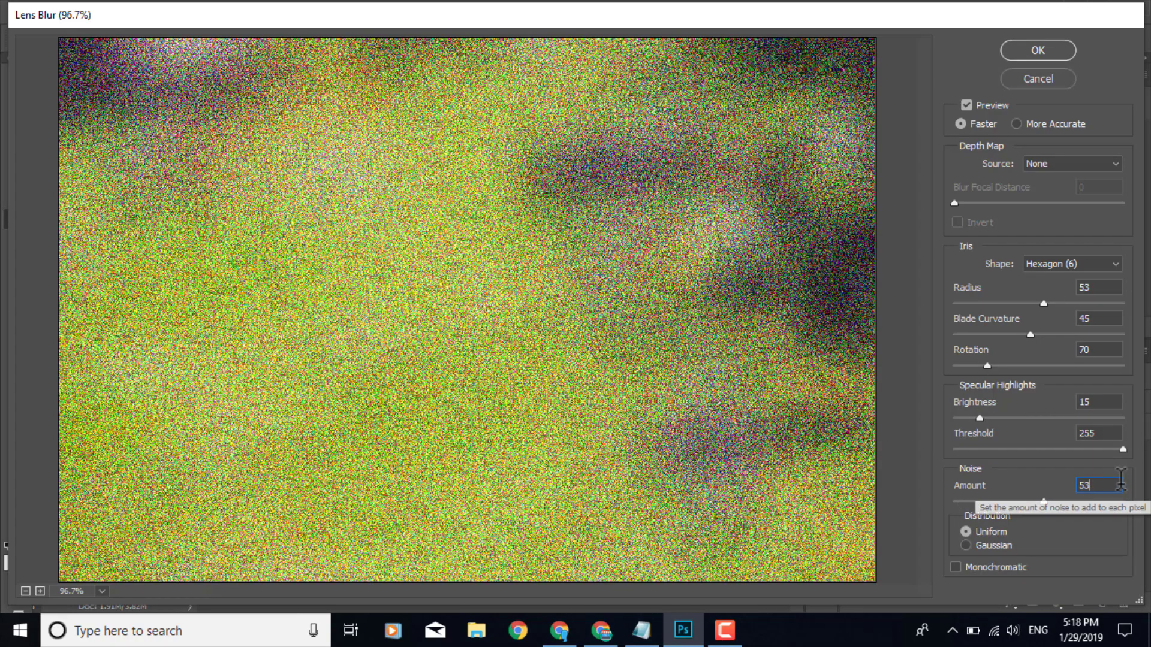
key(BackSpace)
key(BackSpace)
text(3)
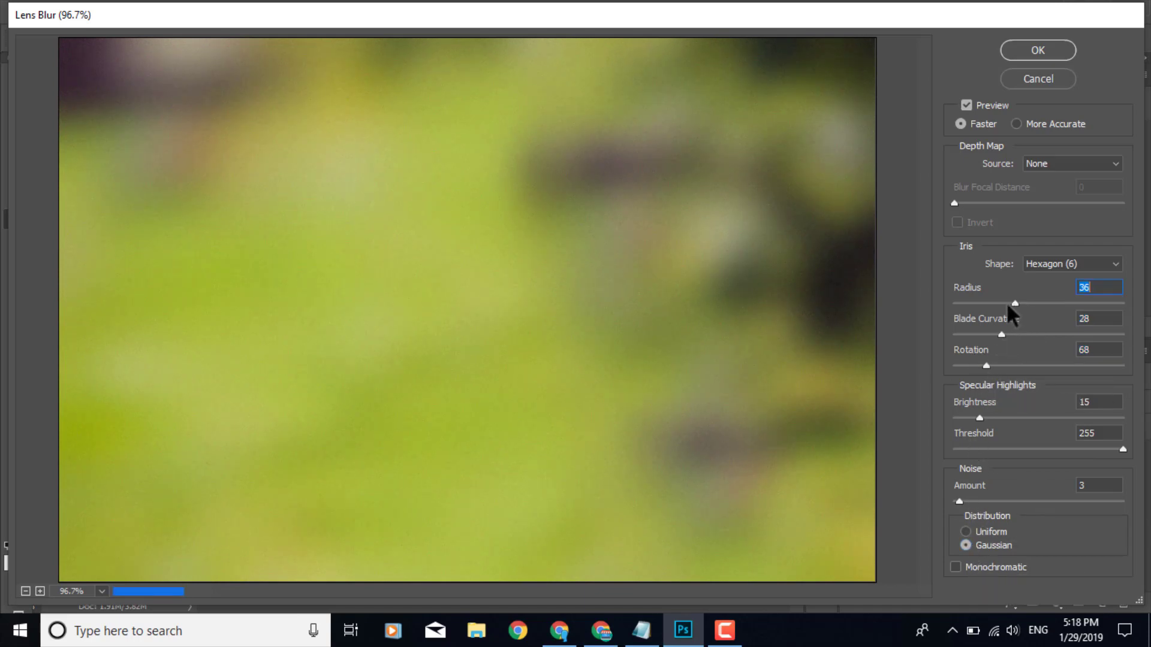
Apply the Lens Blur with radius 65, blade curvature 52, rotation 164 and noise amount 1.
drag(991, 306, 1025, 313)
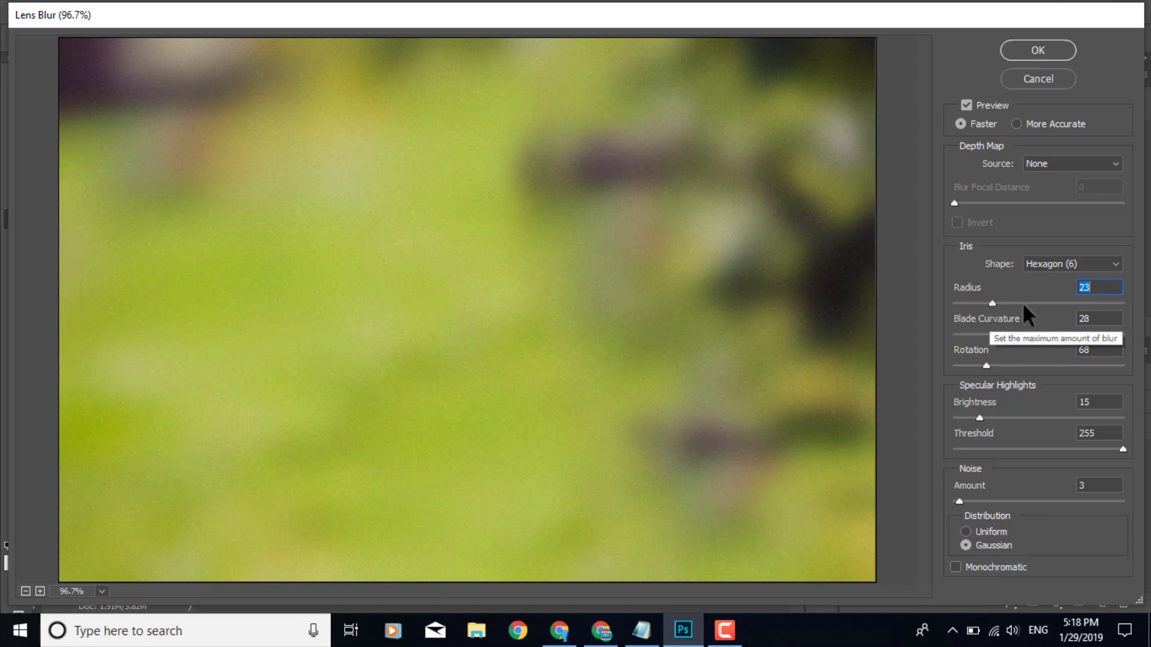
alt+click(797, 318)
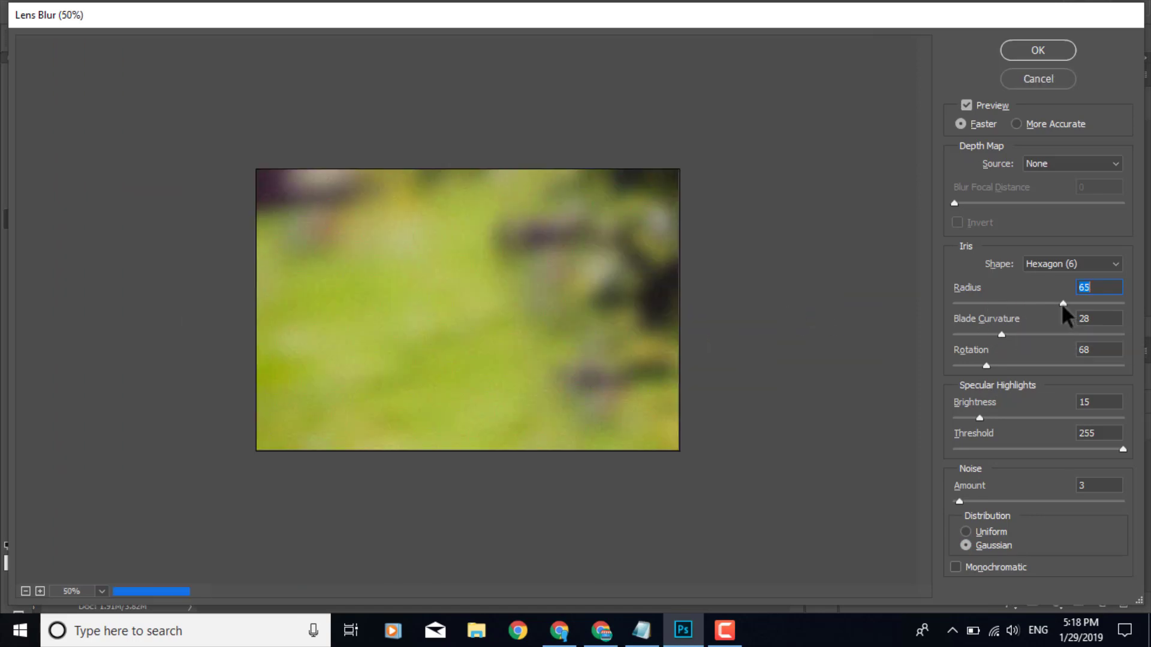
click(1064, 309)
click(1041, 336)
click(1031, 366)
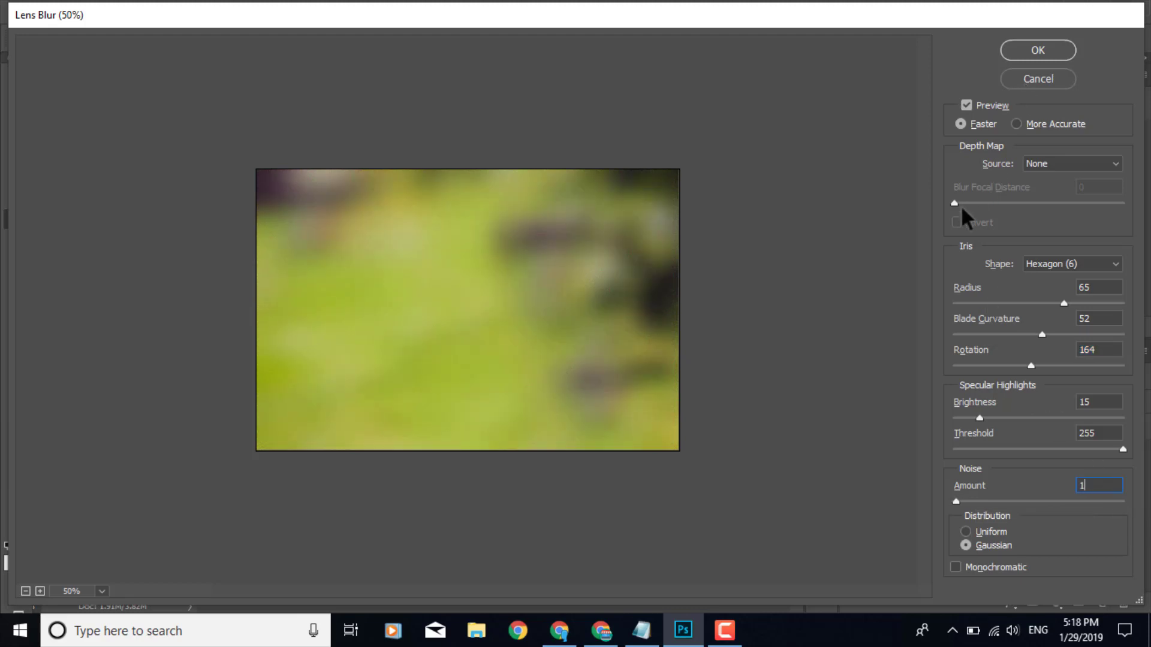
click(1039, 51)
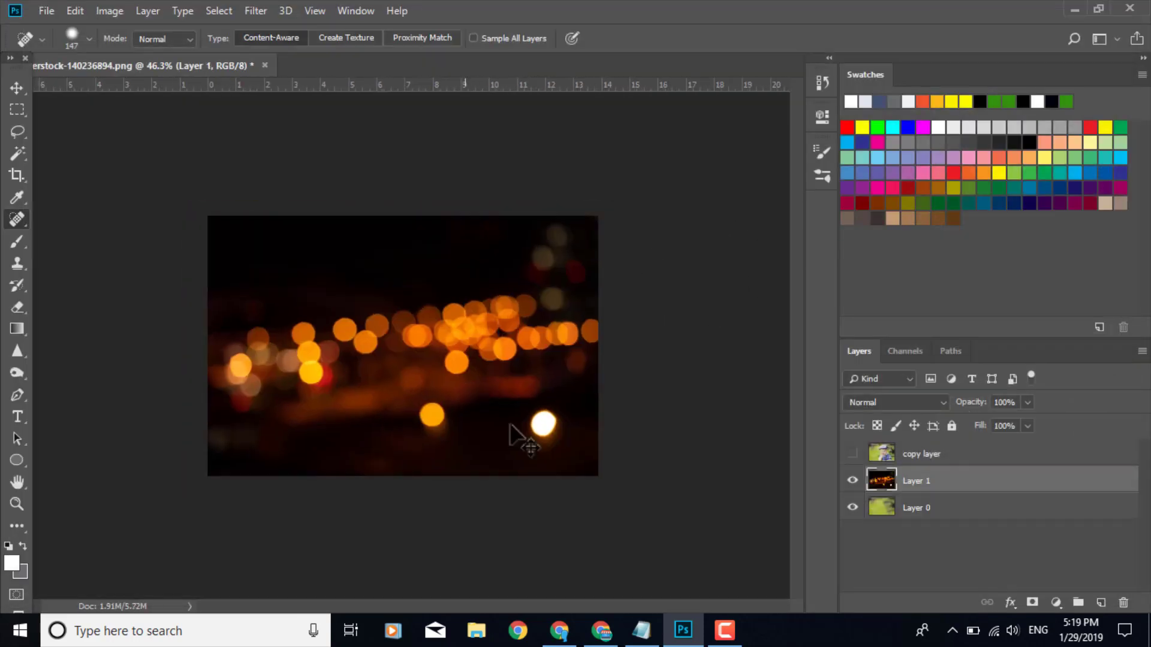
Try several blending modes on the bokeh lights in Layer 1 and set the layer to Screen.
click(895, 402)
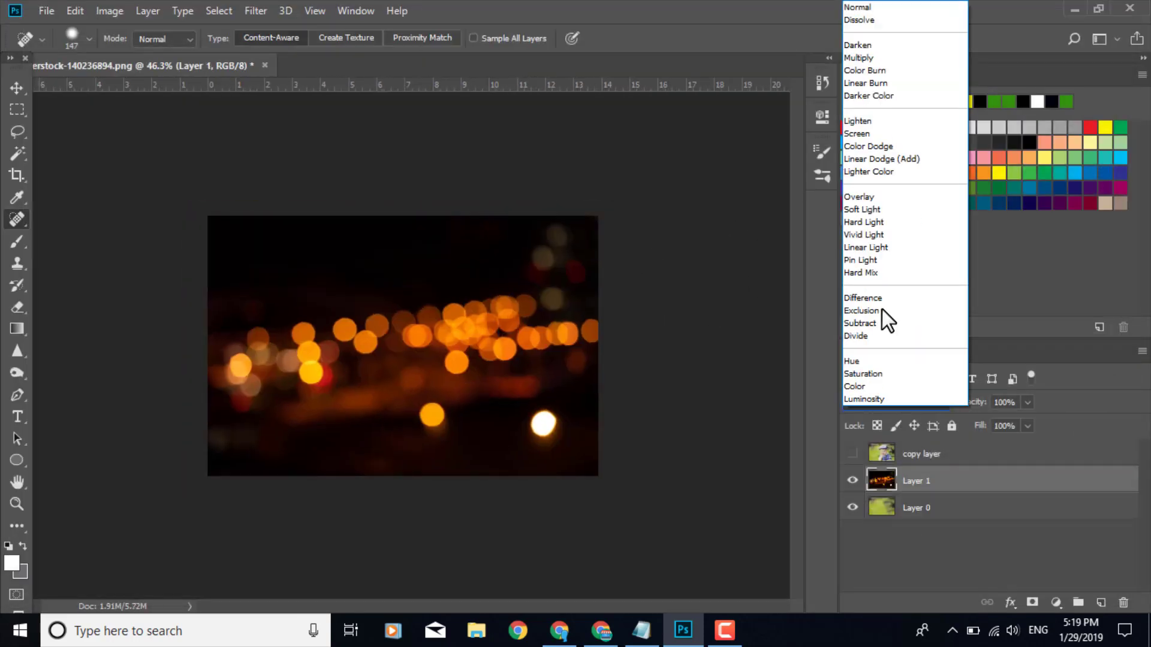
click(880, 9)
key(Down)
key(Down)
key(Down)
key(Down)
key(Down)
key(Down)
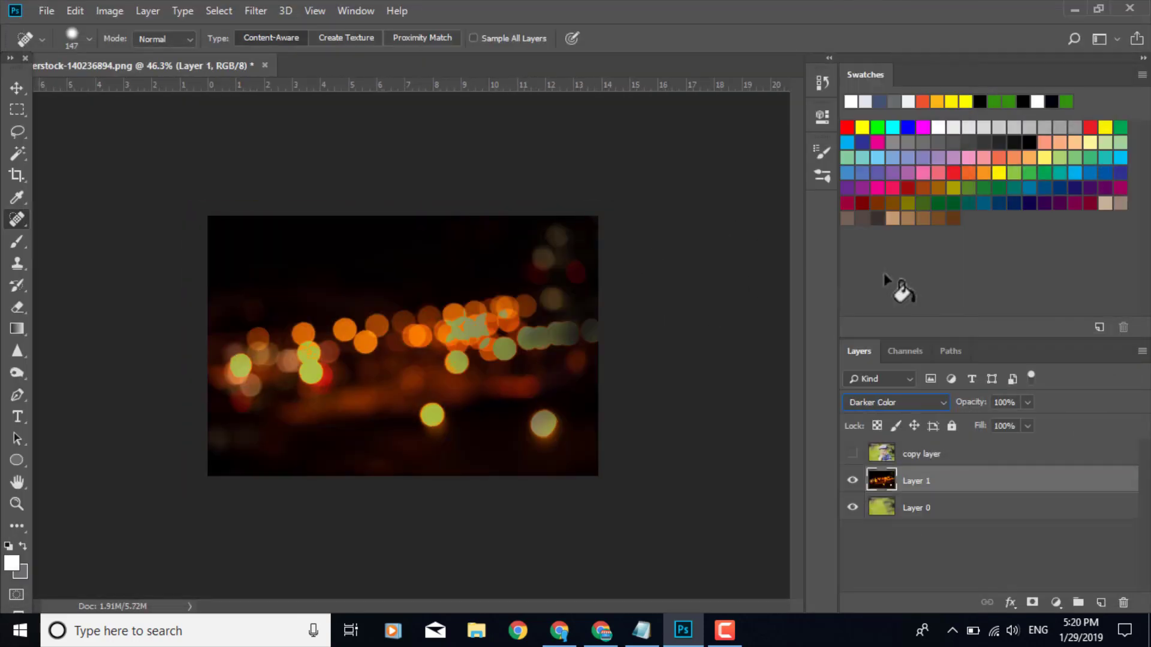
key(Down)
key(Down)
key(Down)
key(Down)
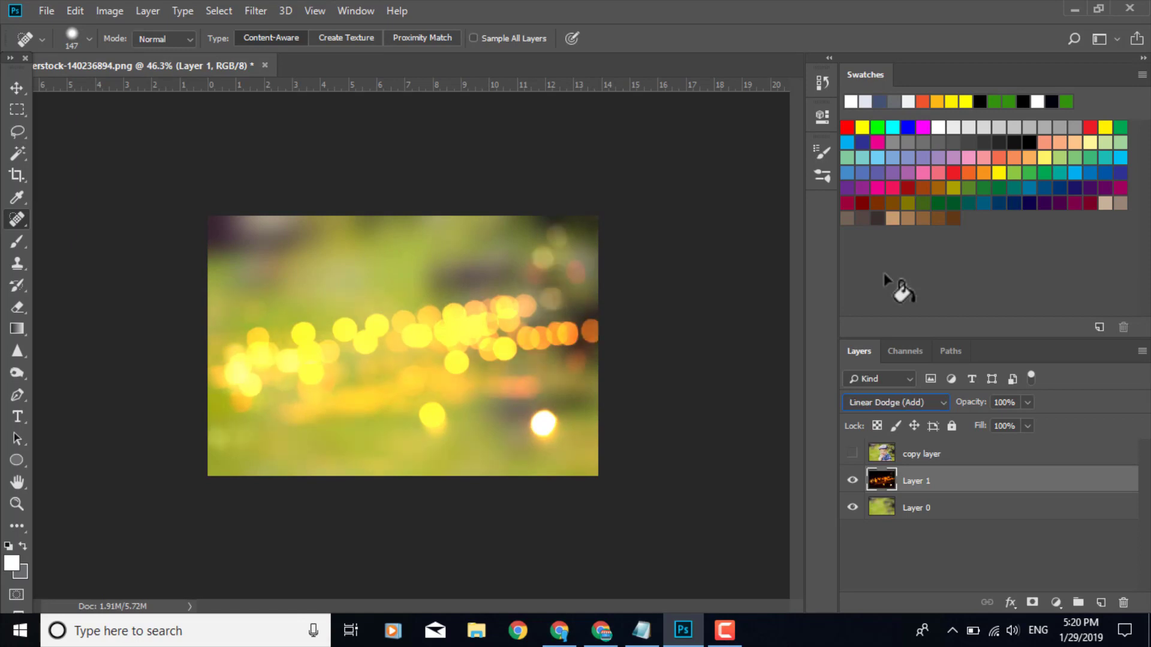
key(Up)
key(Up)
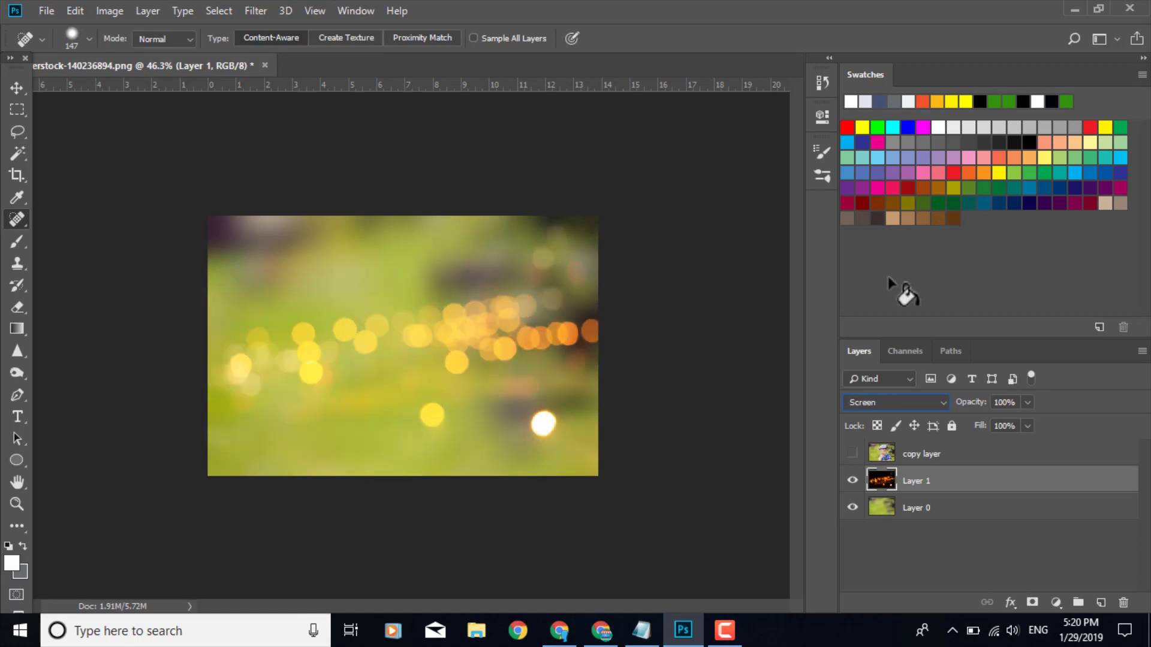
Rotate the bokeh layer about 7.4 degrees clockwise and move it up over the background using Free Transform.
key(ctrl+t)
drag(486, 376, 491, 343)
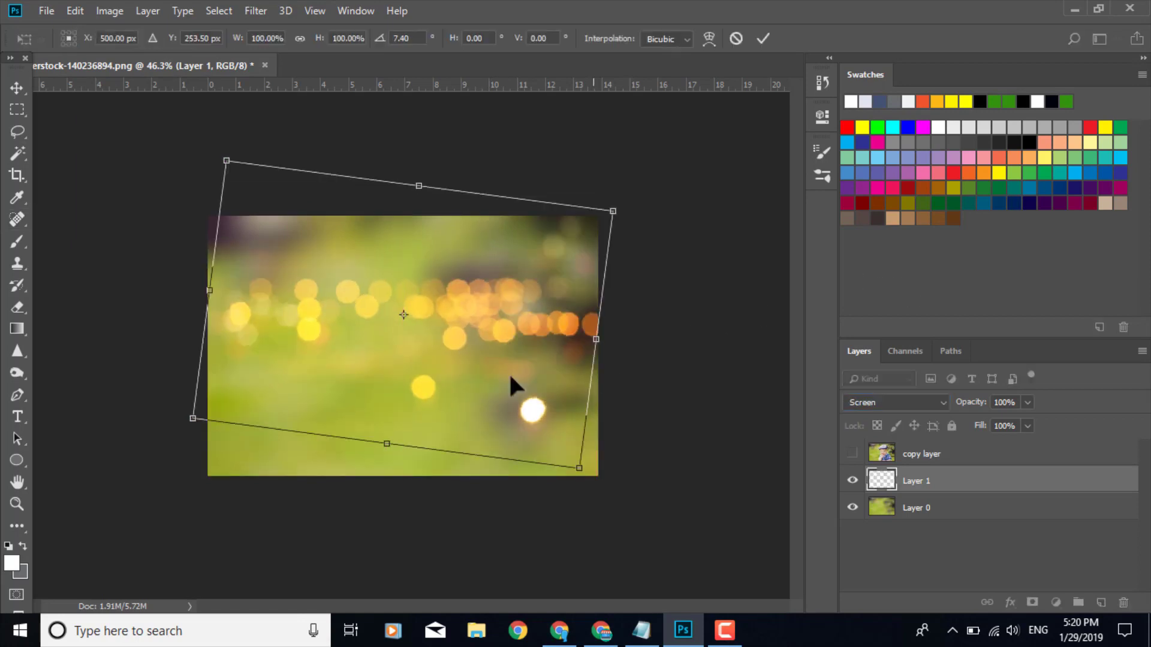
drag(508, 371, 507, 362)
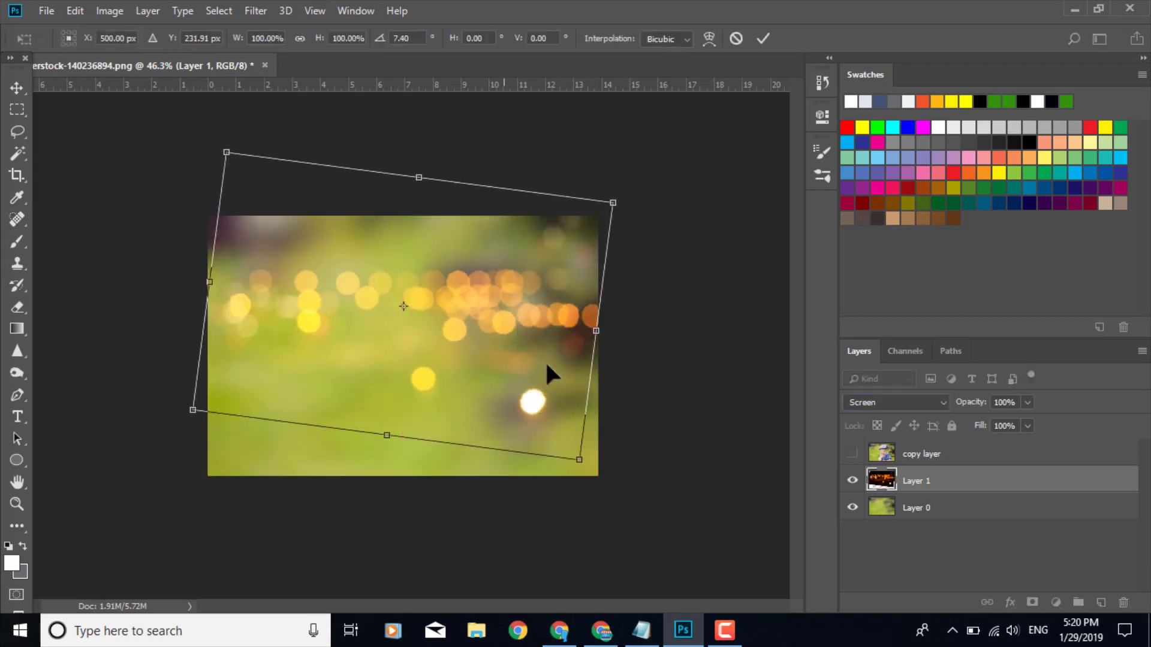
key(Return)
key(j)
Make the copy layer visible, select it and add a white layer mask to it.
click(852, 453)
click(881, 454)
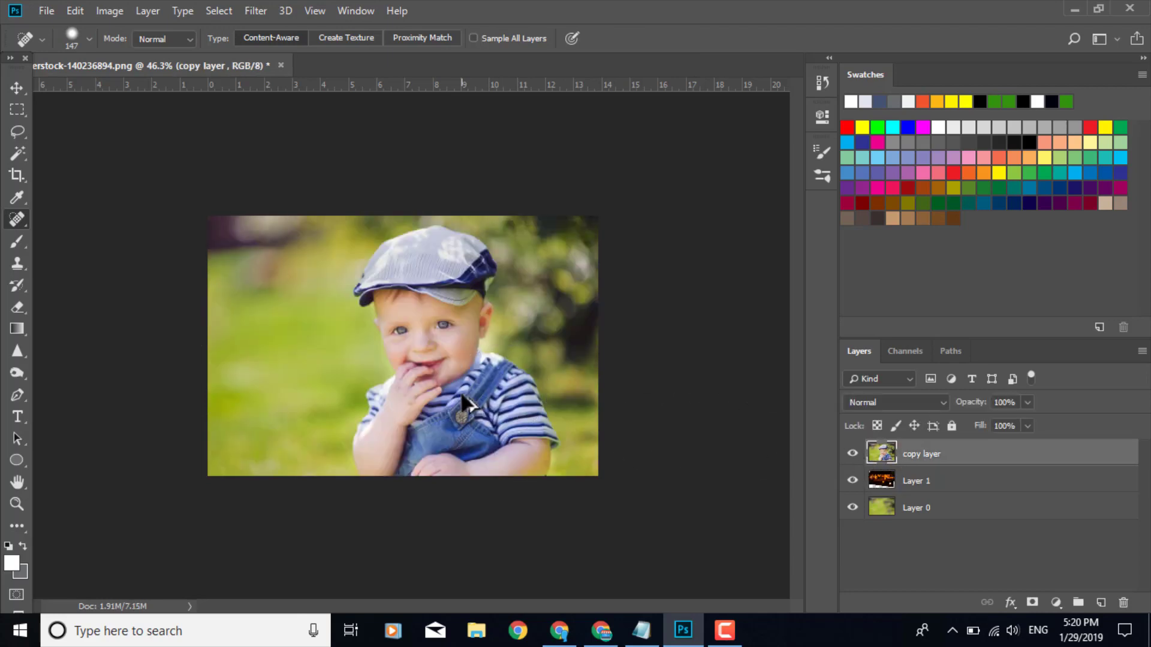
scroll(461, 397, up, 2)
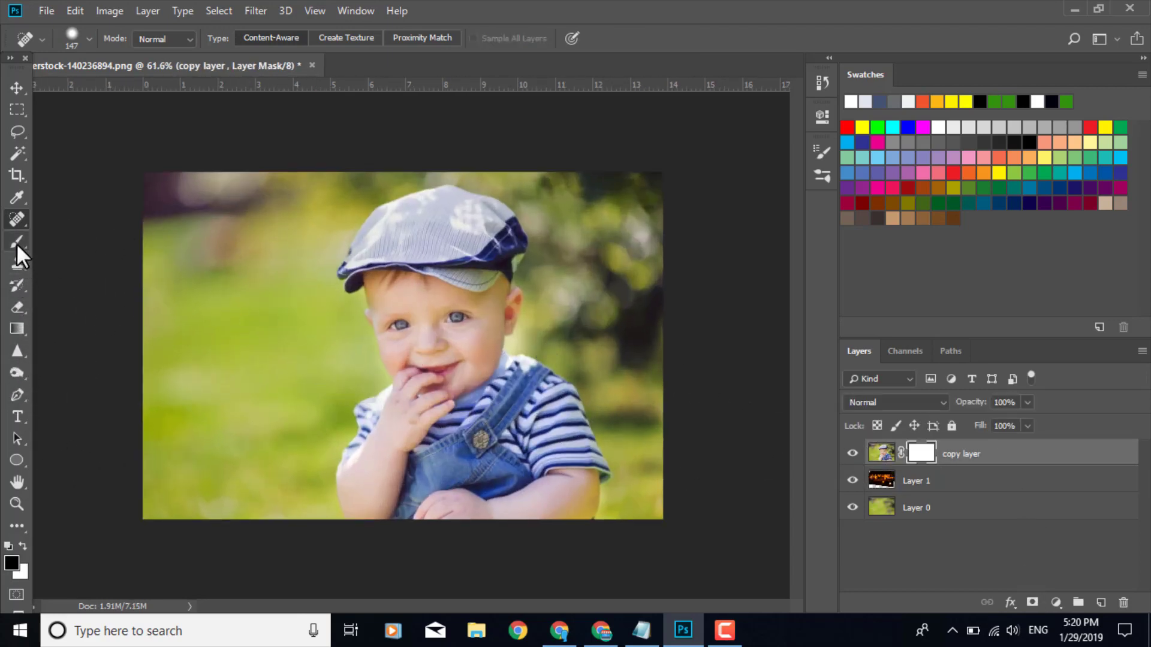
Paint black on the copy layer's mask with a 127 px brush to reveal the bokeh background on both sides of the child.
click(16, 242)
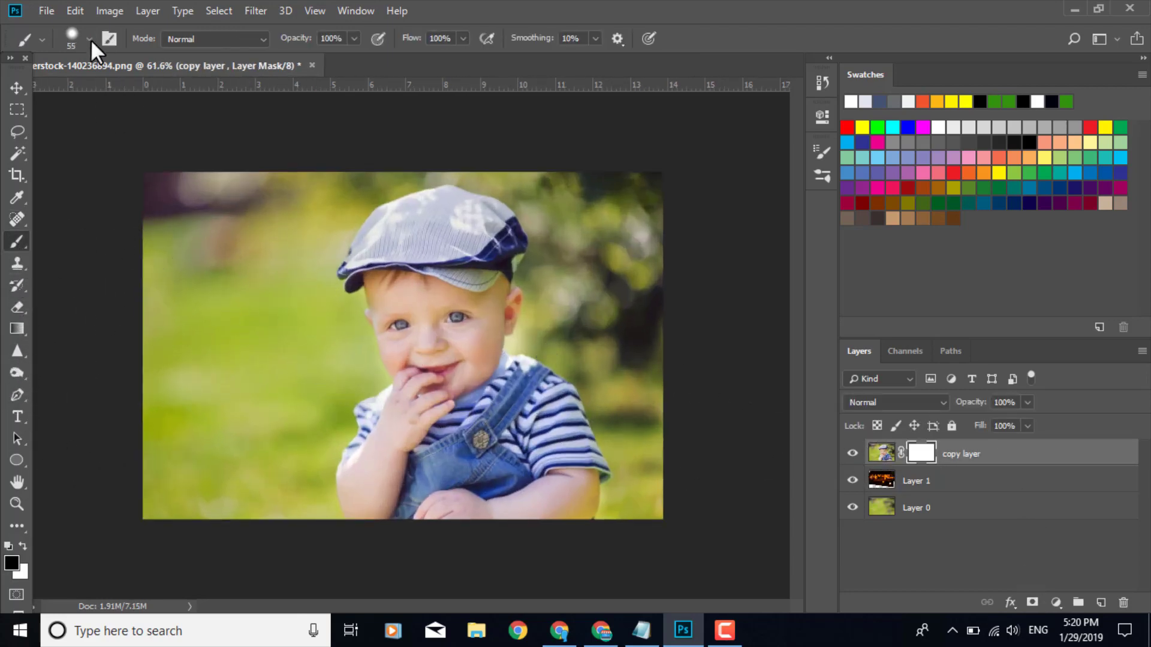
click(90, 39)
click(288, 190)
mouse_move(252, 186)
mouse_down()
mouse_move(196, 300)
mouse_move(261, 253)
mouse_move(293, 191)
mouse_move(258, 233)
mouse_move(285, 159)
mouse_move(270, 398)
mouse_up()
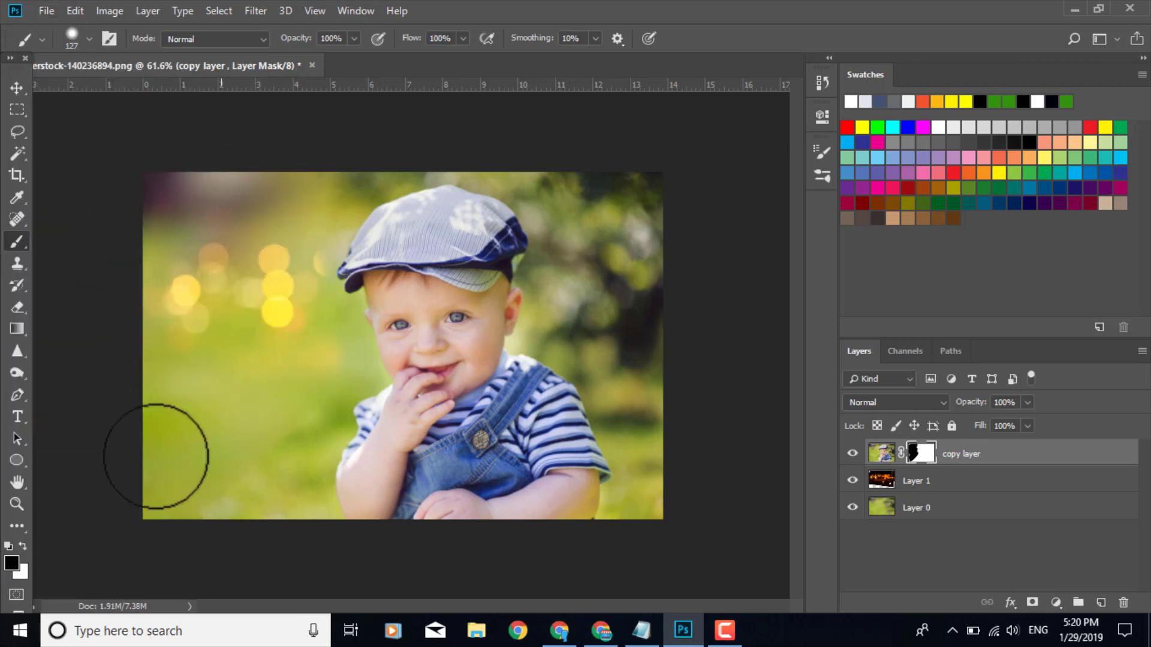
mouse_move(276, 530)
mouse_down()
mouse_move(303, 426)
mouse_move(336, 372)
mouse_move(244, 424)
mouse_move(188, 516)
mouse_up()
mouse_move(631, 324)
mouse_down()
mouse_move(683, 326)
mouse_move(628, 335)
mouse_move(580, 280)
mouse_move(572, 298)
mouse_move(570, 146)
mouse_up()
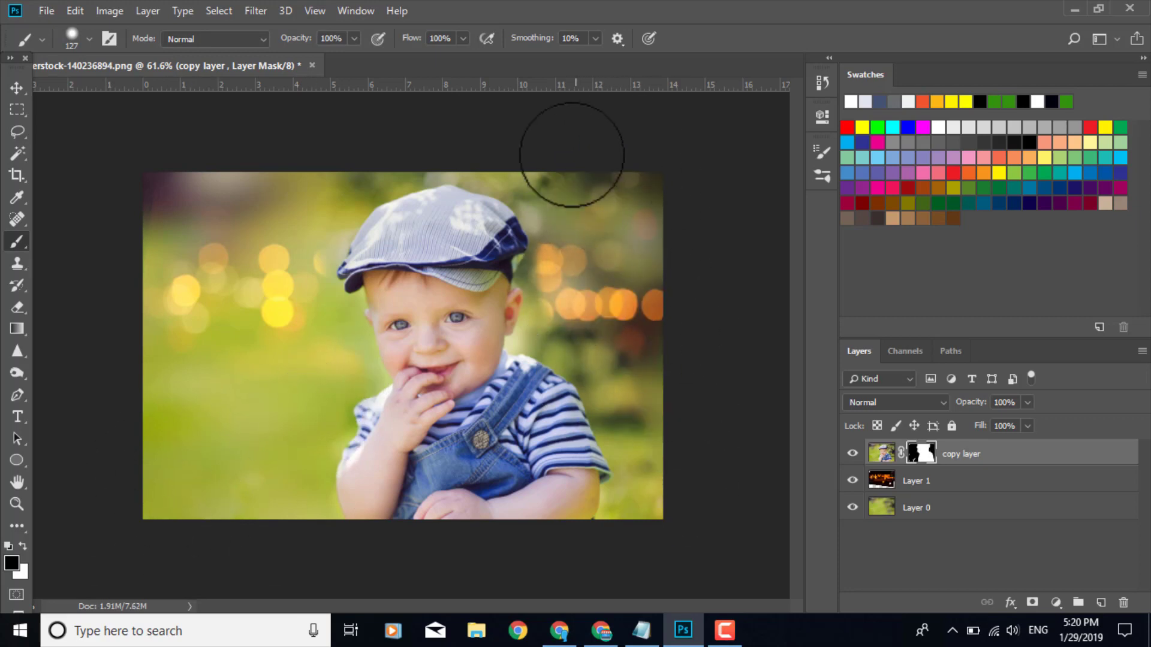
Paint black on the copy layer's mask around the cap and beside the shoulder with the 127 px brush.
mouse_move(447, 145)
mouse_down()
mouse_move(347, 173)
mouse_move(322, 204)
mouse_move(370, 174)
mouse_move(327, 232)
mouse_up()
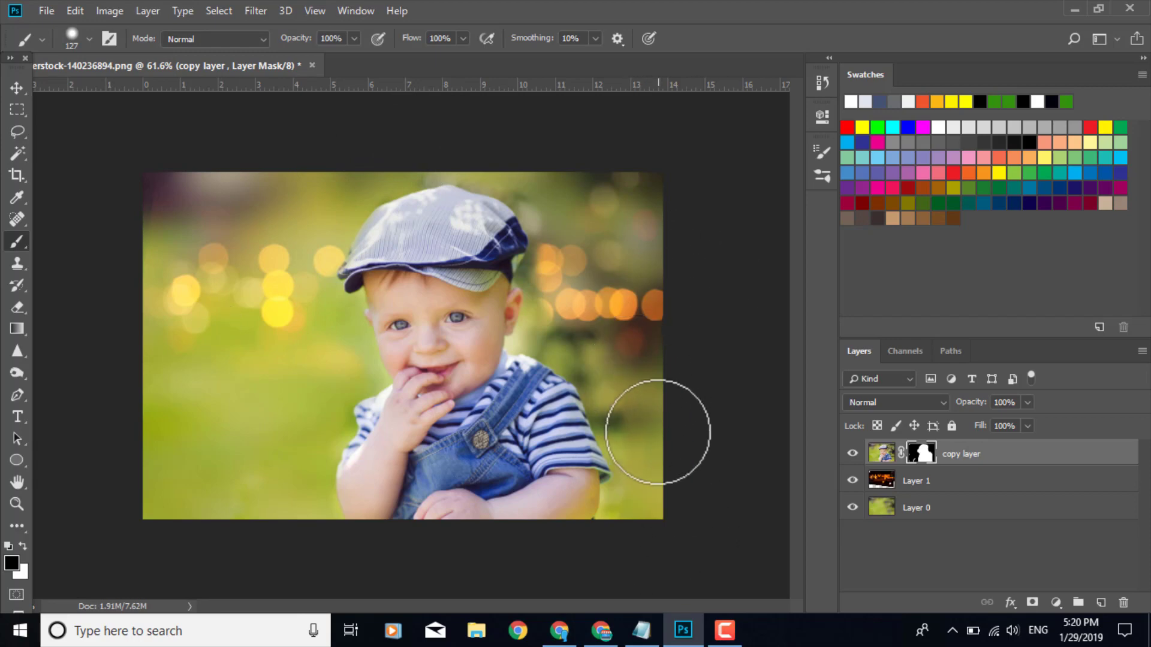
key(ctrl+minus)
key(ctrl+plus)
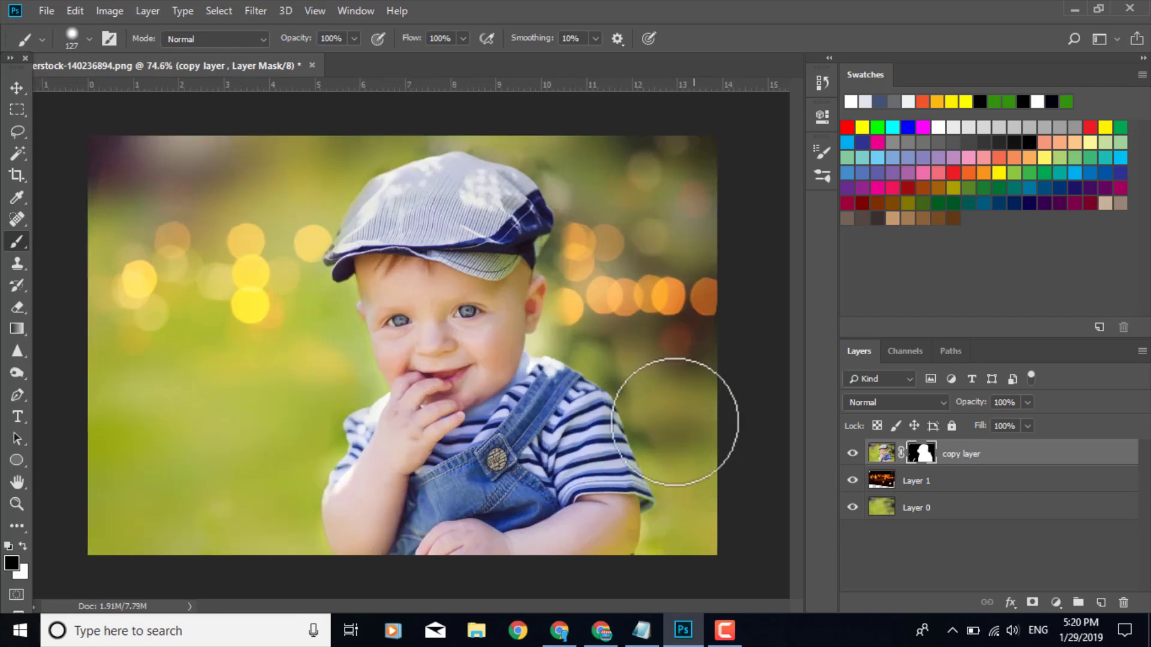
Set the brush hardness to 39% and paint black on the mask around the child from the sleeve up to the cap.
click(91, 39)
click(175, 127)
mouse_move(690, 431)
mouse_down()
mouse_move(659, 386)
mouse_move(723, 392)
mouse_up()
click(89, 38)
click(136, 126)
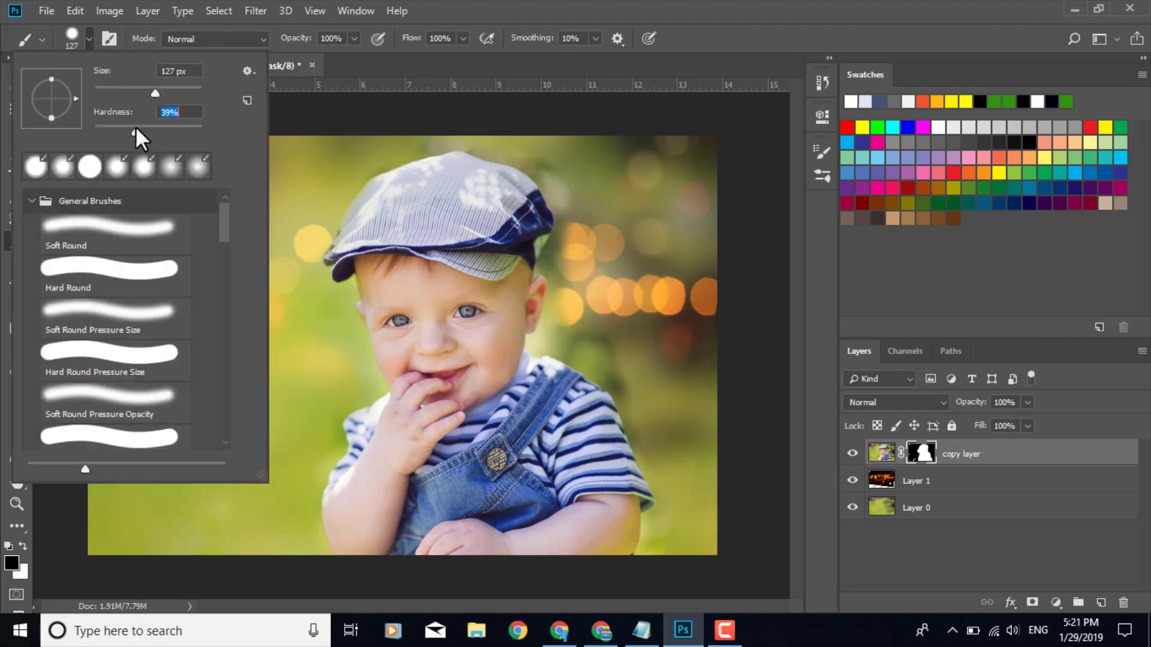
mouse_move(672, 436)
mouse_down()
mouse_move(663, 388)
mouse_move(595, 321)
mouse_move(611, 200)
mouse_move(552, 121)
mouse_move(497, 116)
mouse_up()
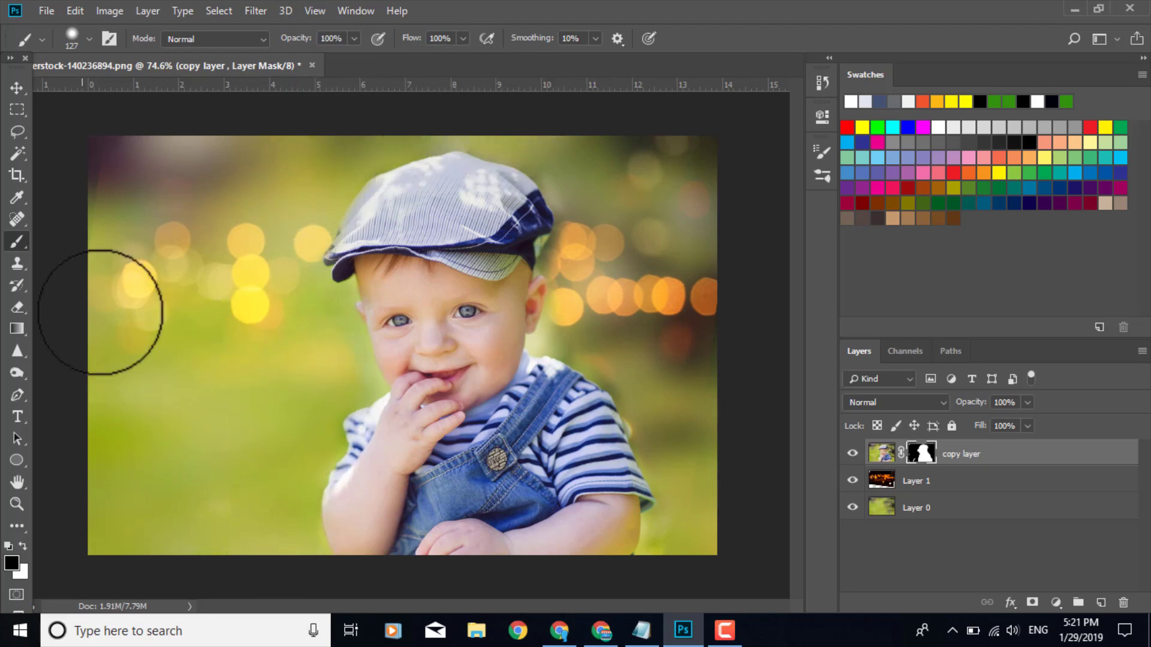
Reduce the brush to 50 px, keep black as the painting colour, and refine the mask beside the shoulder and the back of the cap.
scroll(731, 578, up, 3)
drag(539, 607, 574, 607)
scroll(616, 582, down, 2)
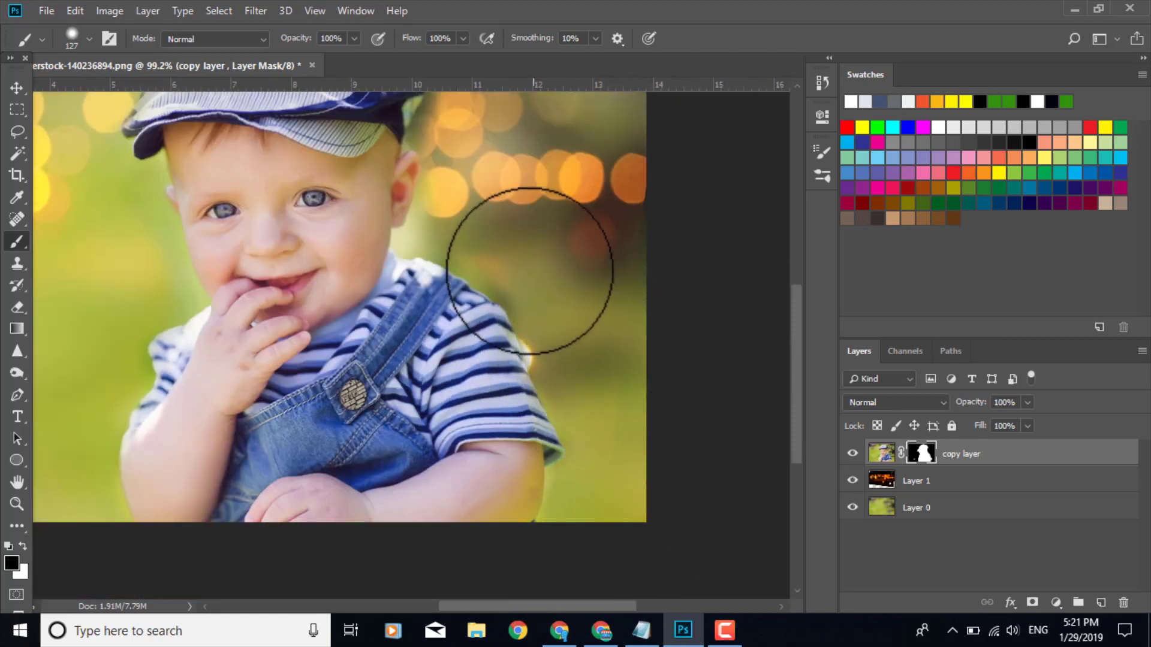
key(x)
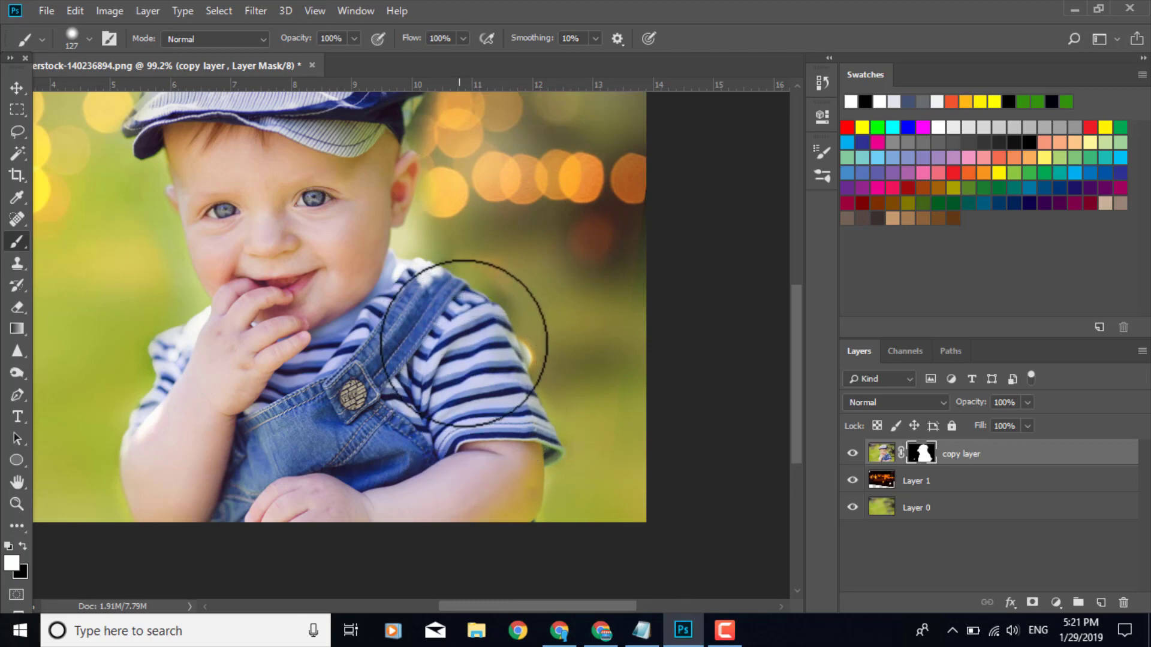
scroll(389, 319, up, 3)
click(89, 39)
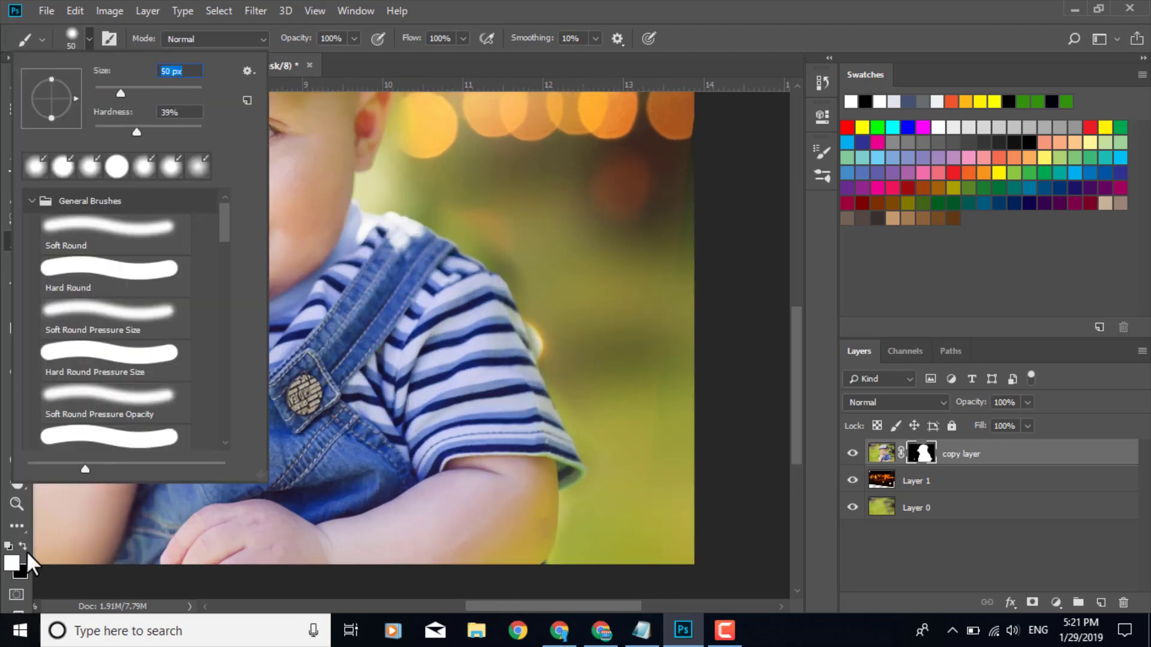
click(24, 548)
scroll(504, 287, up, 3)
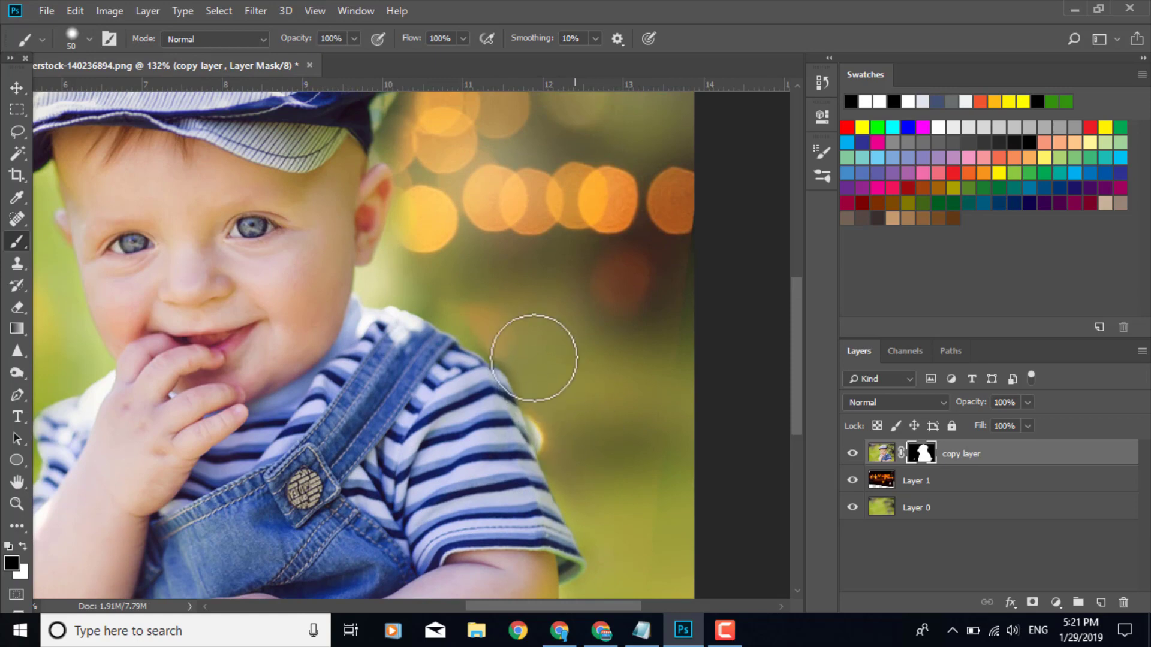
scroll(444, 239, up, 5)
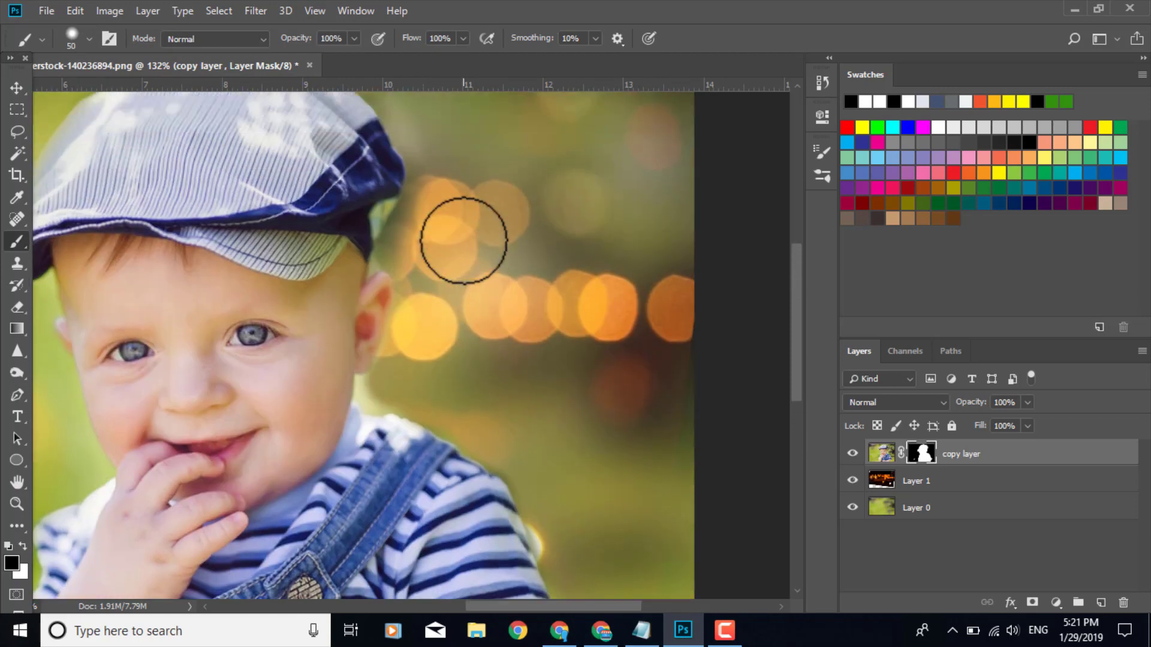
drag(432, 262, 410, 331)
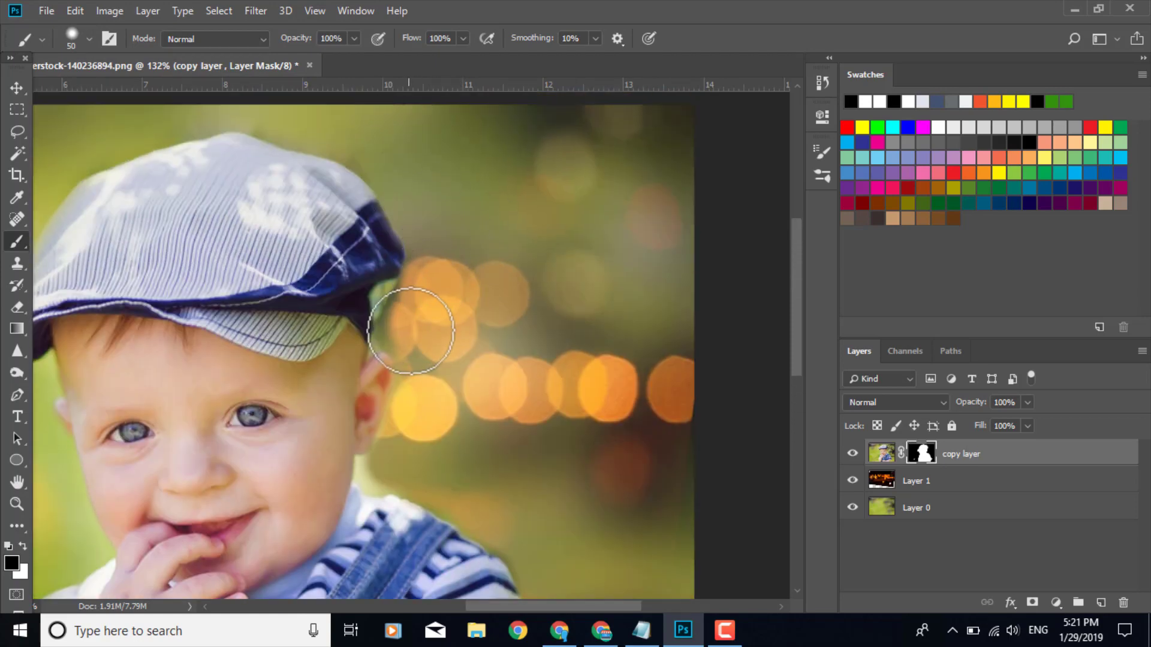
Paint black on the mask with a 25 px brush along the ear, the neck and the back of the cap beside the orange lights.
alt+scroll(414, 452, up, 3)
click(90, 39)
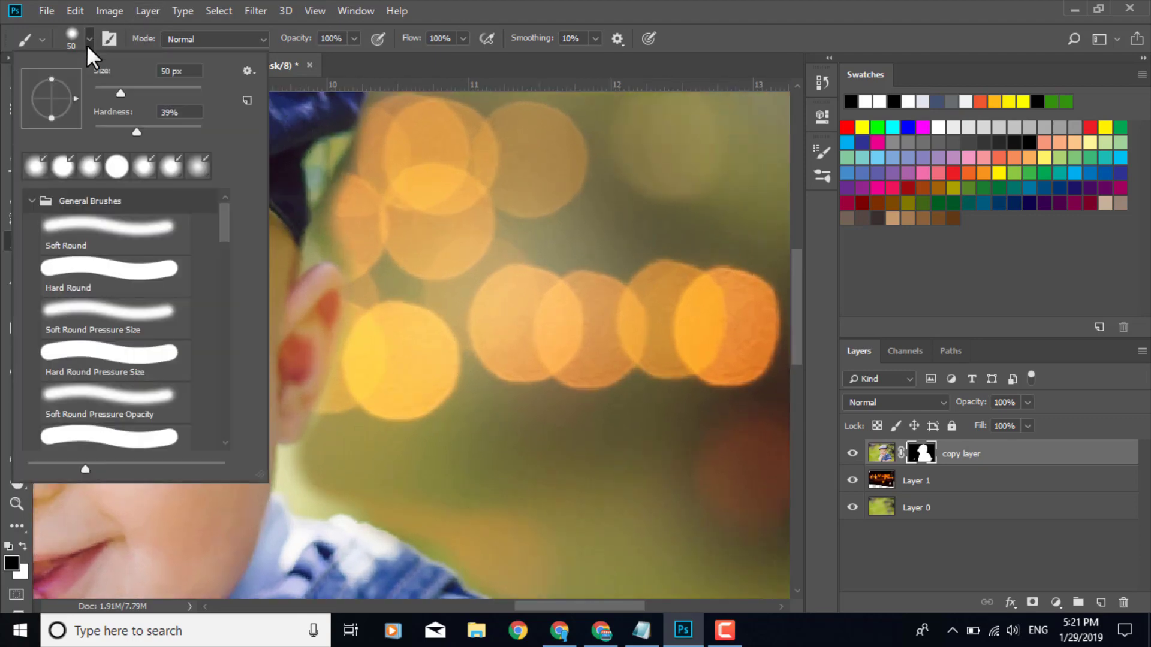
click(318, 471)
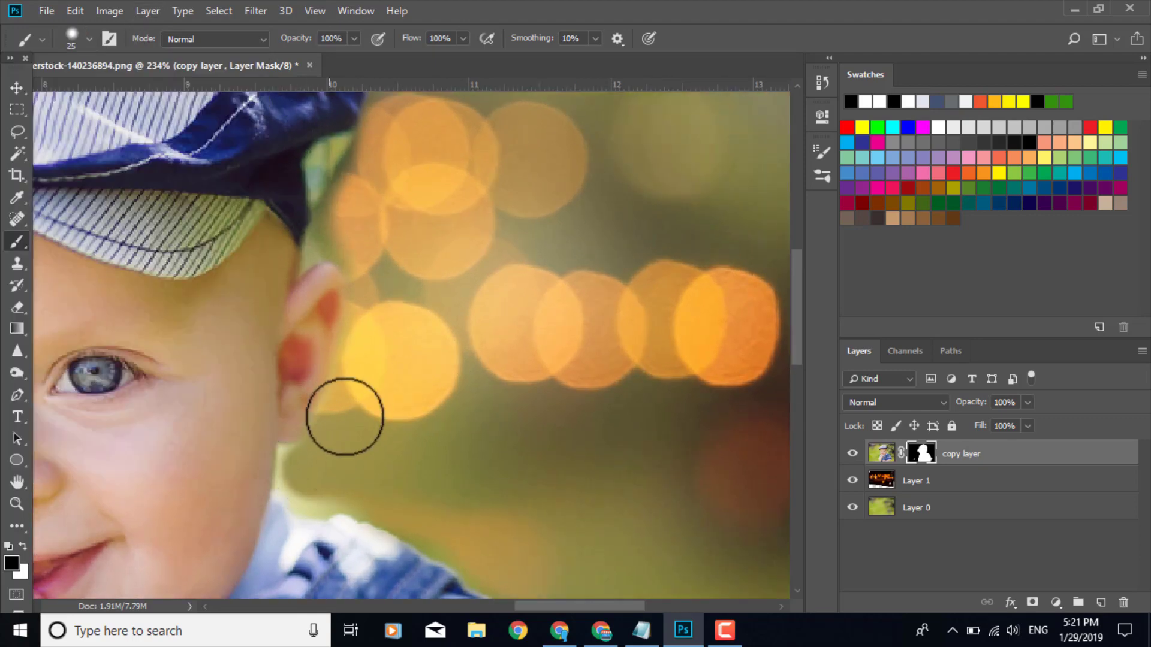
mouse_move(345, 417)
mouse_down()
mouse_move(366, 338)
mouse_move(338, 232)
mouse_move(374, 158)
mouse_up()
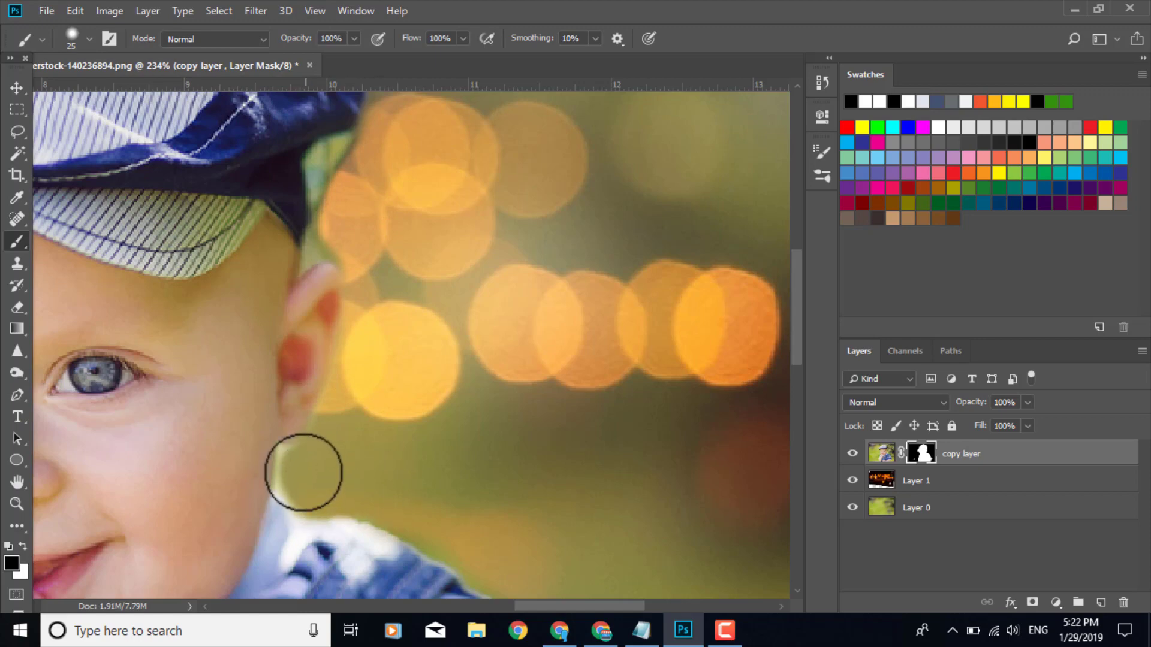
scroll(383, 462, down, 1)
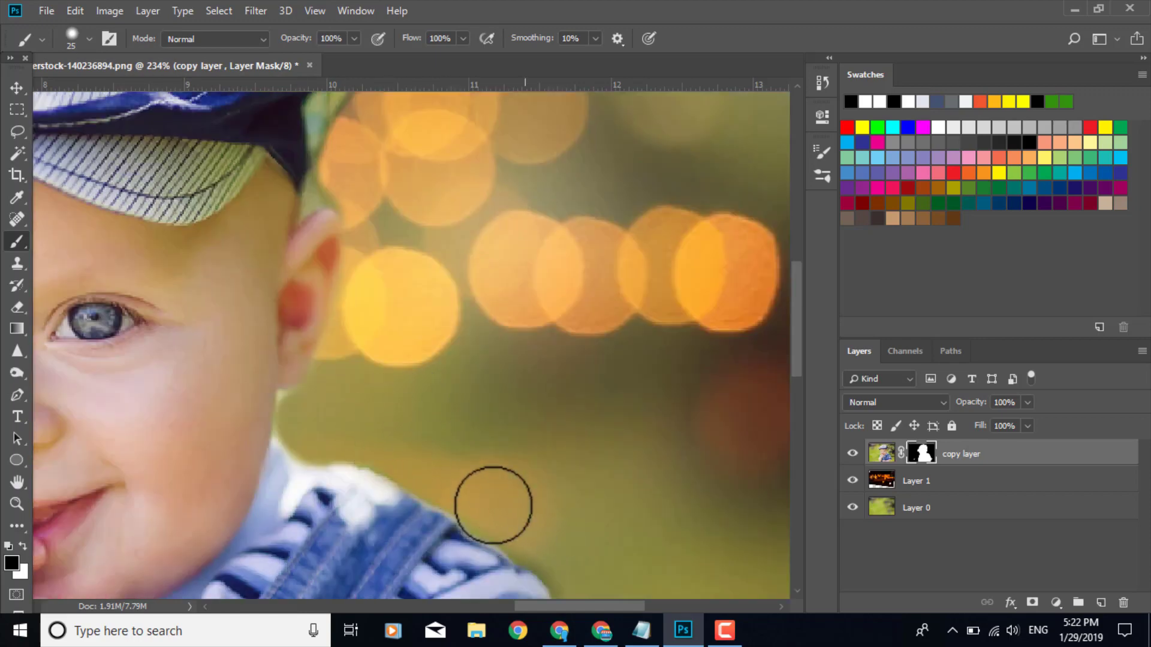
Clean up the mask with the 25 px brush down the outer edge of the shoulder, striped sleeve and elbow.
scroll(527, 496, down, 1)
scroll(566, 509, down, 5)
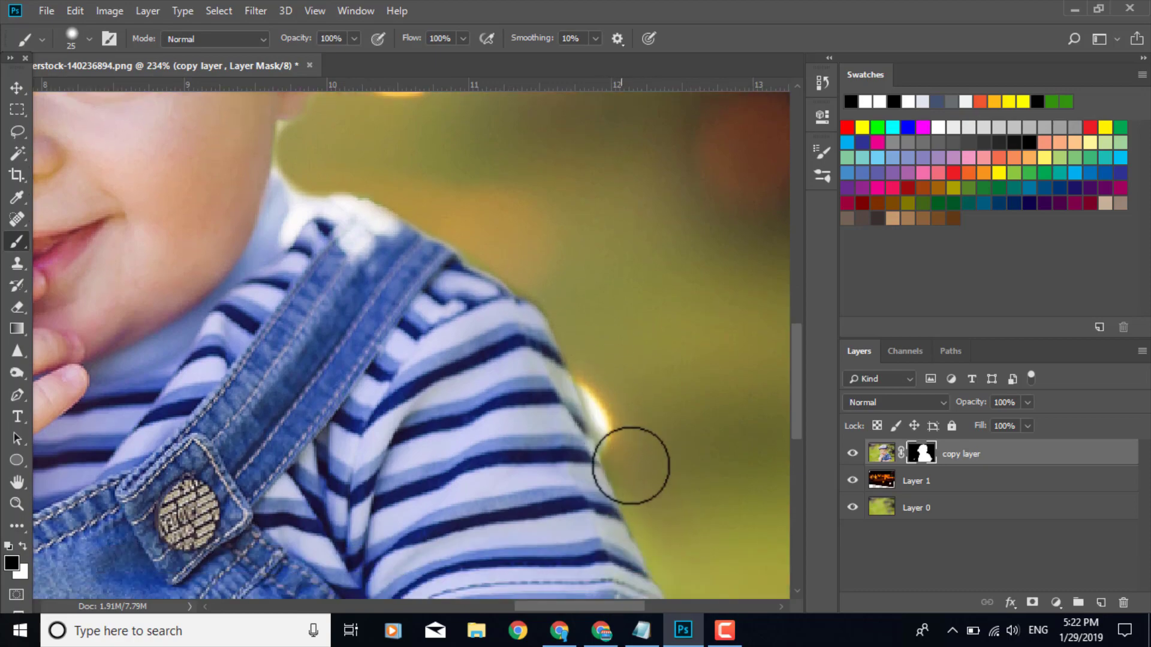
scroll(631, 465, down, 1)
scroll(714, 522, down, 4)
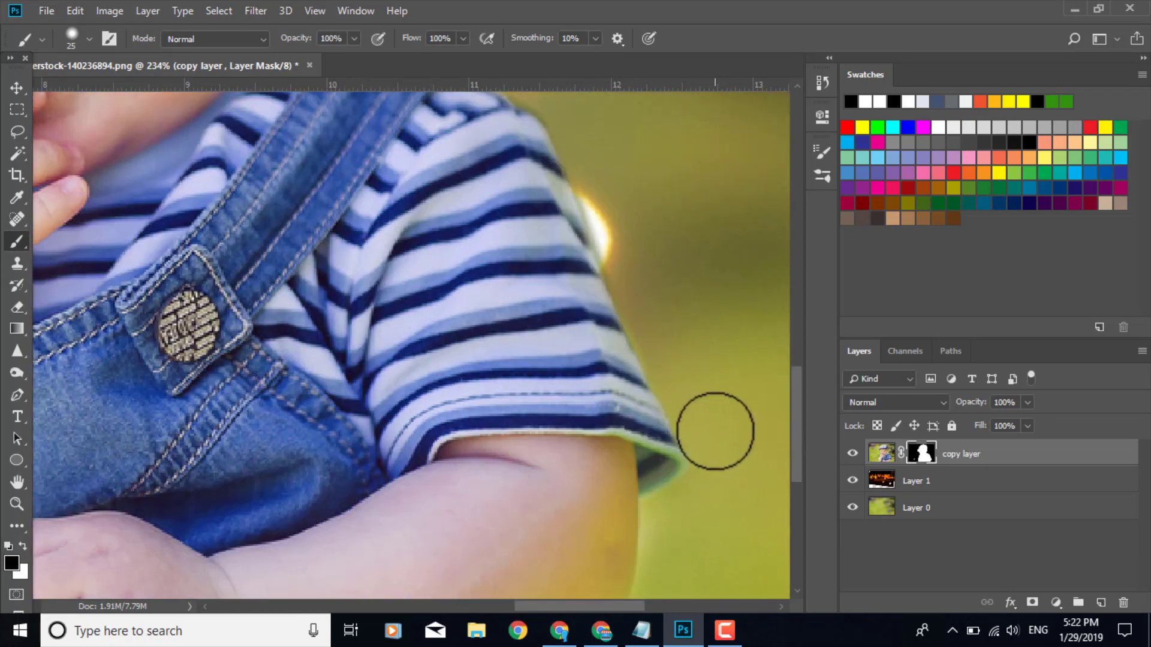
scroll(650, 539, up, 3)
scroll(624, 527, down, 10)
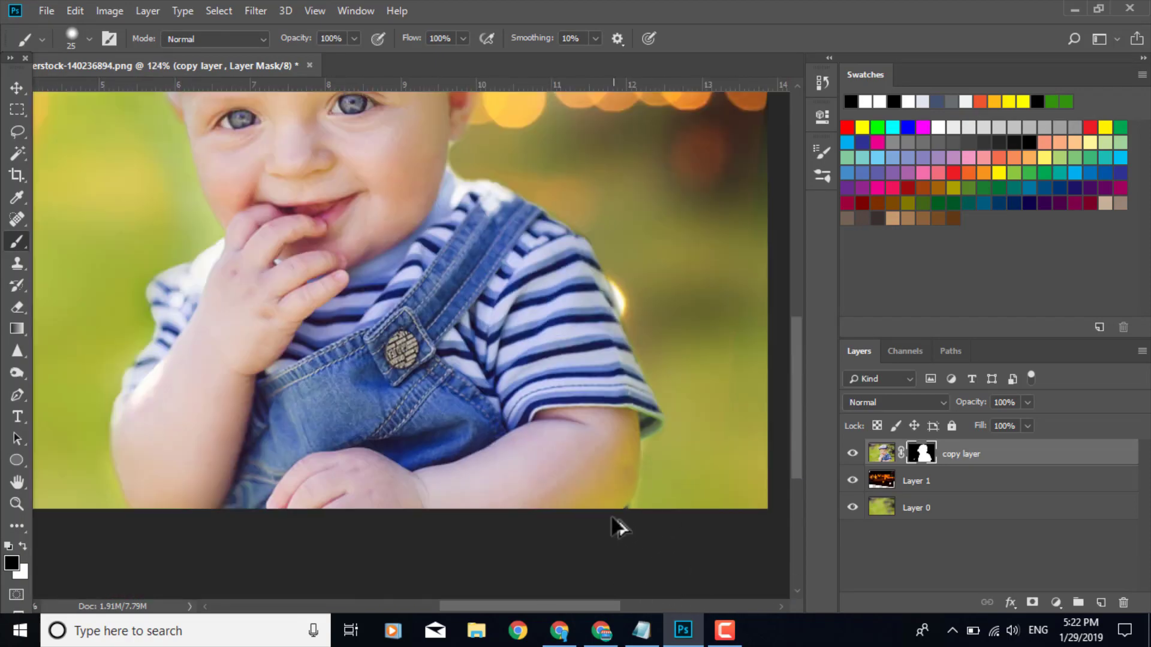
Set the brush to 7 px and paint black on the mask in the corner between the earlobe, cheek and collar.
scroll(707, 491, up, 2)
scroll(519, 441, up, 8)
scroll(519, 441, up, 4)
click(90, 39)
drag(103, 91, 97, 90)
click(441, 352)
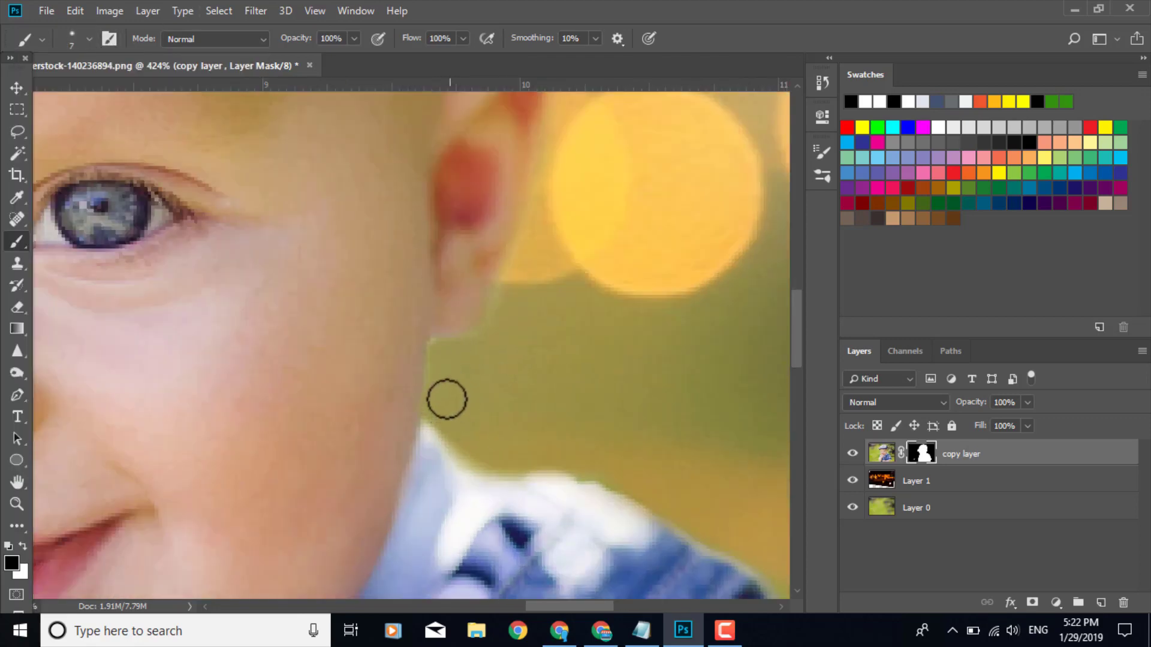
scroll(508, 394, down, 4)
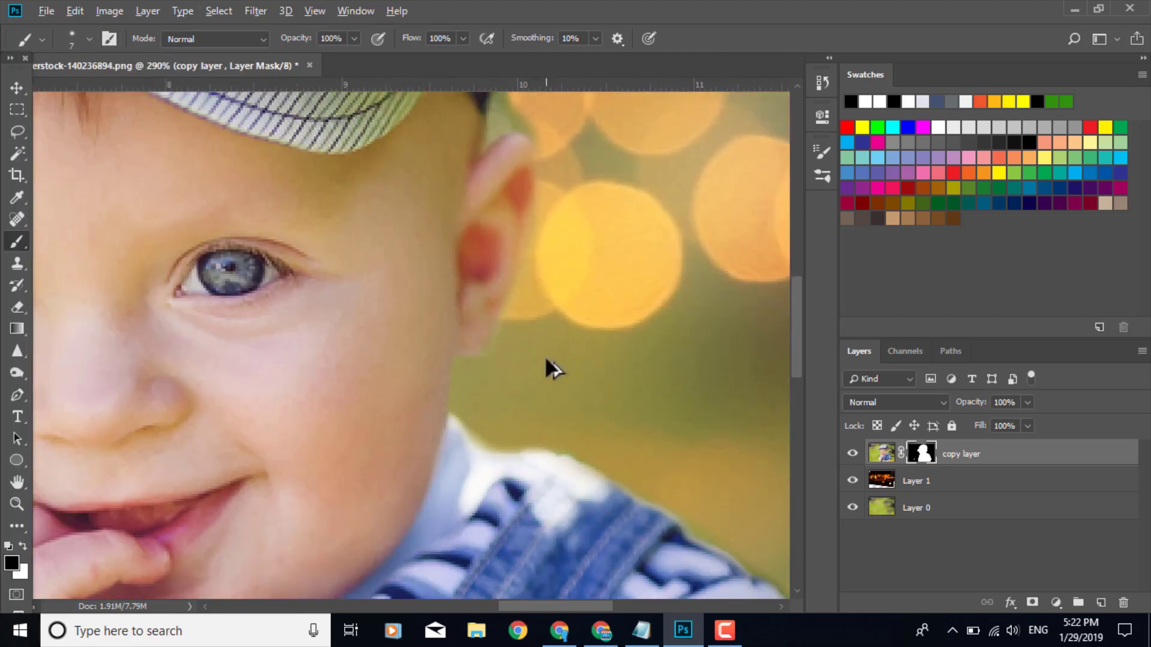
Mask out the gap between the cap and the top of the ear with the 7 px brush and a finer 2 px brush.
scroll(575, 300, up, 5)
mouse_move(475, 266)
mouse_down()
mouse_move(429, 326)
mouse_move(447, 252)
mouse_move(426, 281)
mouse_move(475, 158)
mouse_move(500, 161)
mouse_move(464, 308)
mouse_up()
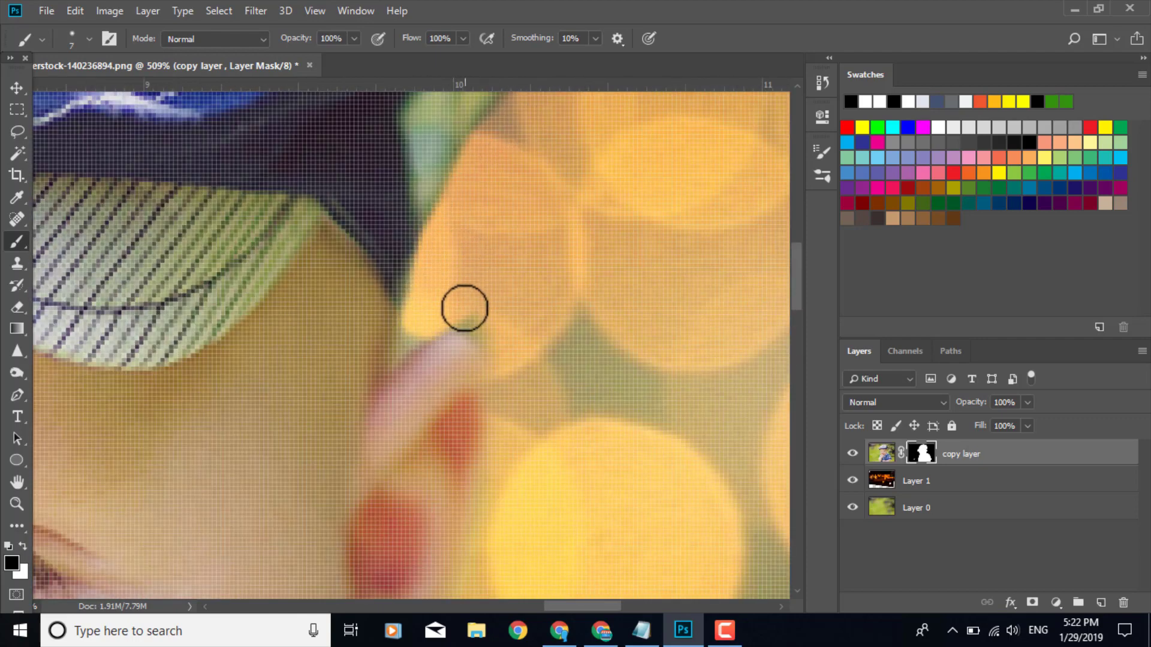
click(89, 38)
drag(98, 92, 95, 92)
drag(401, 351, 412, 344)
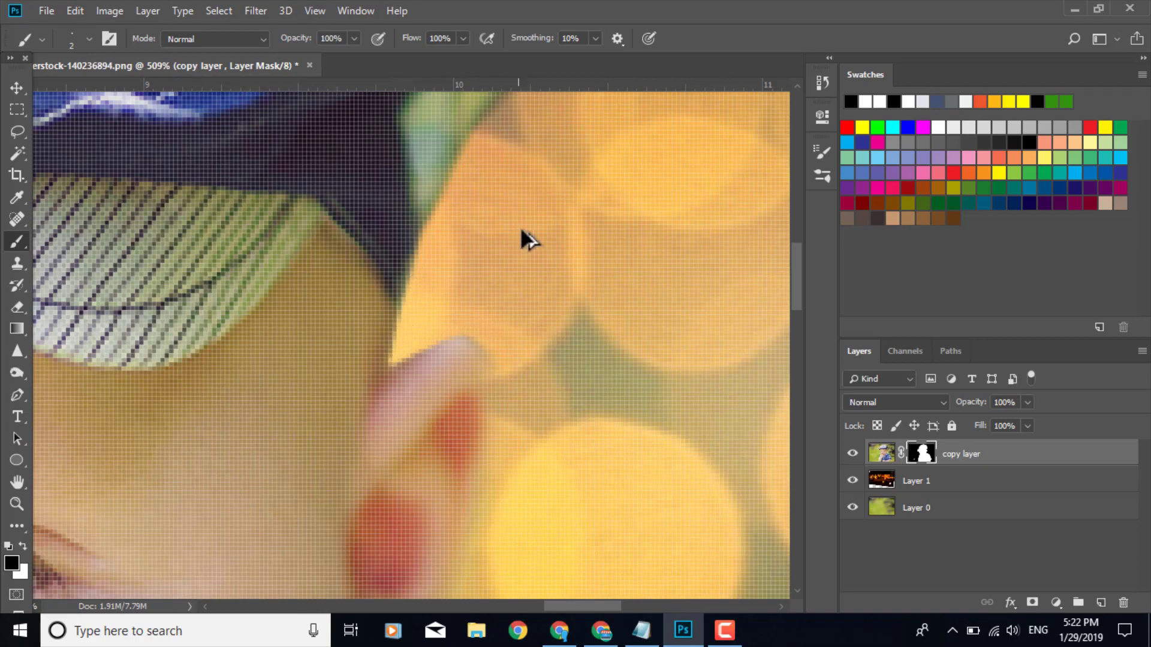
Outline the small ear on the opposite side of the face in the mask, and paint black beside it with a 28 px brush.
scroll(512, 307, down, 10)
scroll(361, 332, up, 6)
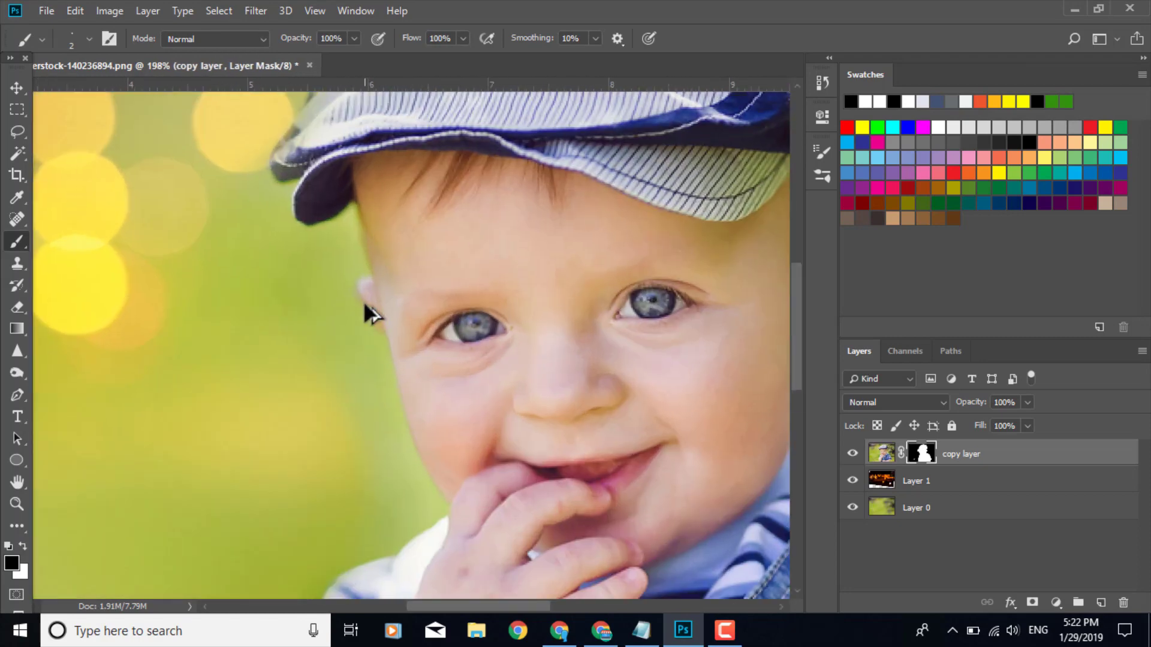
scroll(364, 305, up, 3)
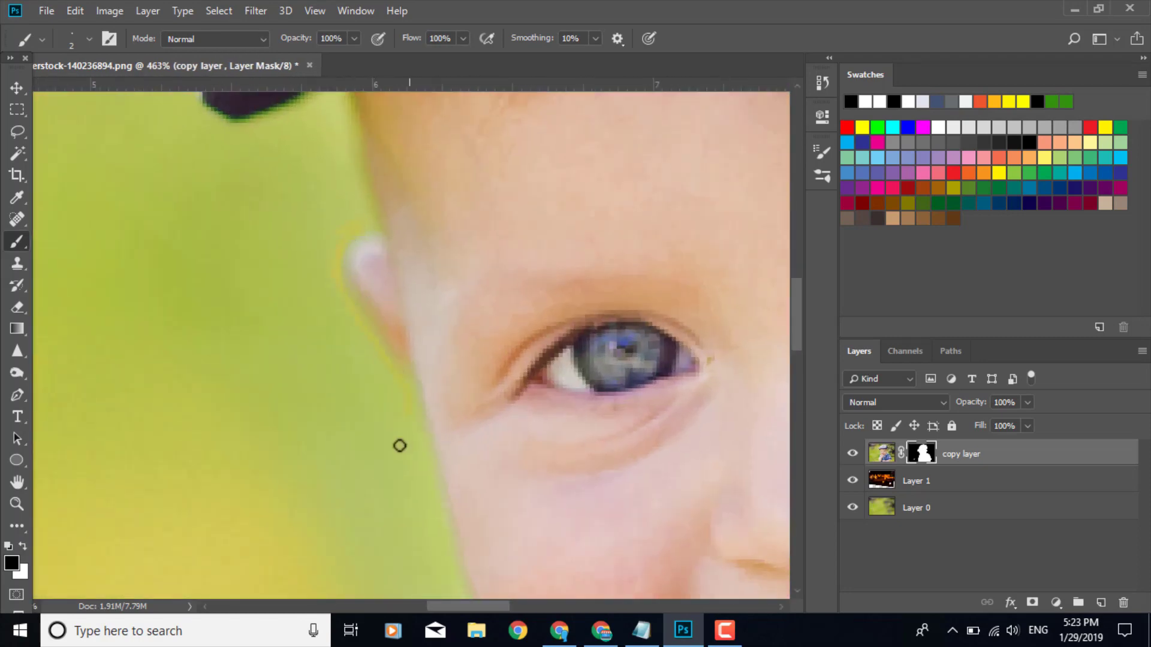
click(89, 41)
click(119, 95)
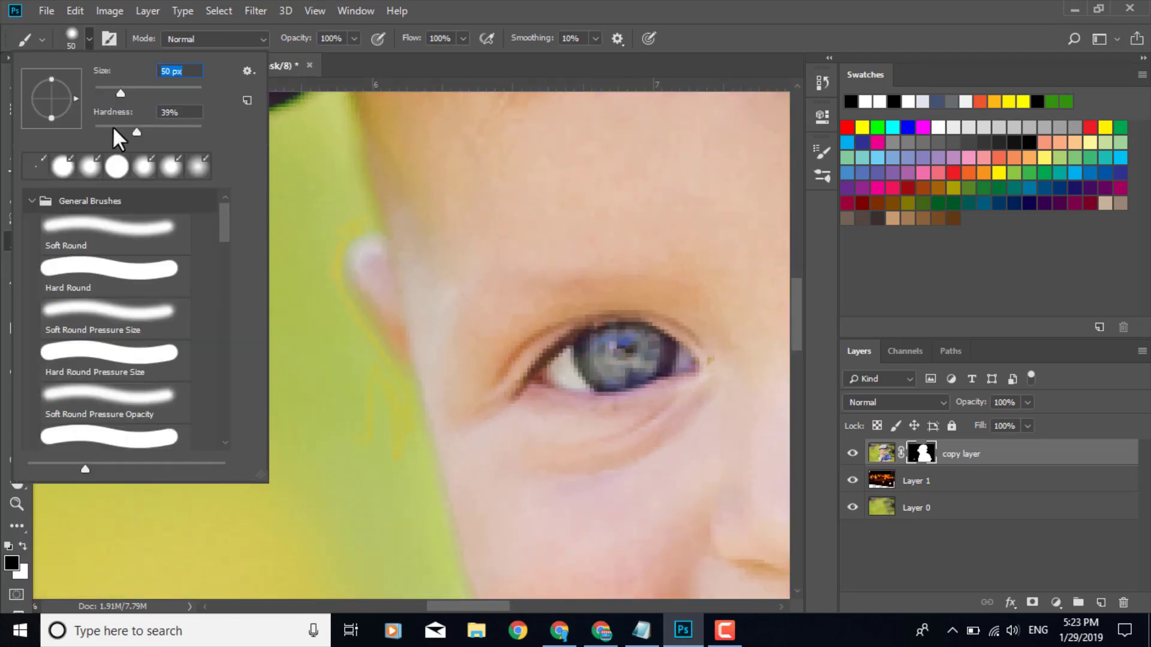
click(108, 95)
mouse_move(347, 433)
mouse_down()
mouse_move(364, 481)
mouse_move(316, 326)
mouse_move(303, 205)
mouse_move(260, 187)
mouse_up()
Paint black on the mask with the 28 px brush down the cheek edge to the hand and white collar.
scroll(412, 475, down, 3)
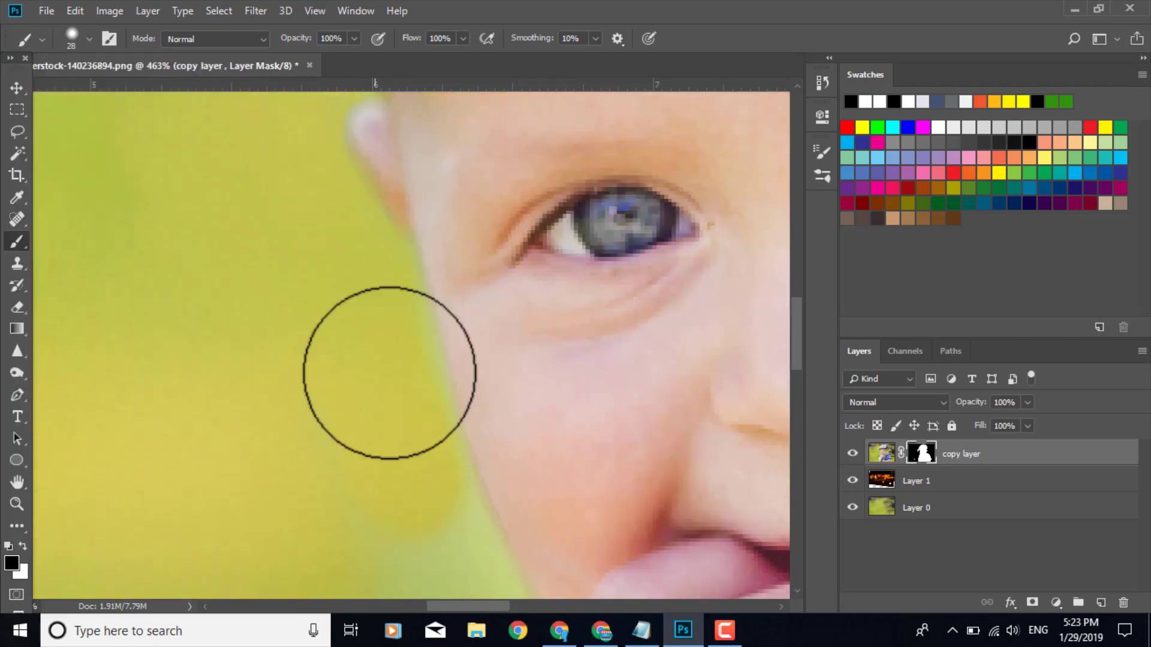
scroll(435, 433, down, 2)
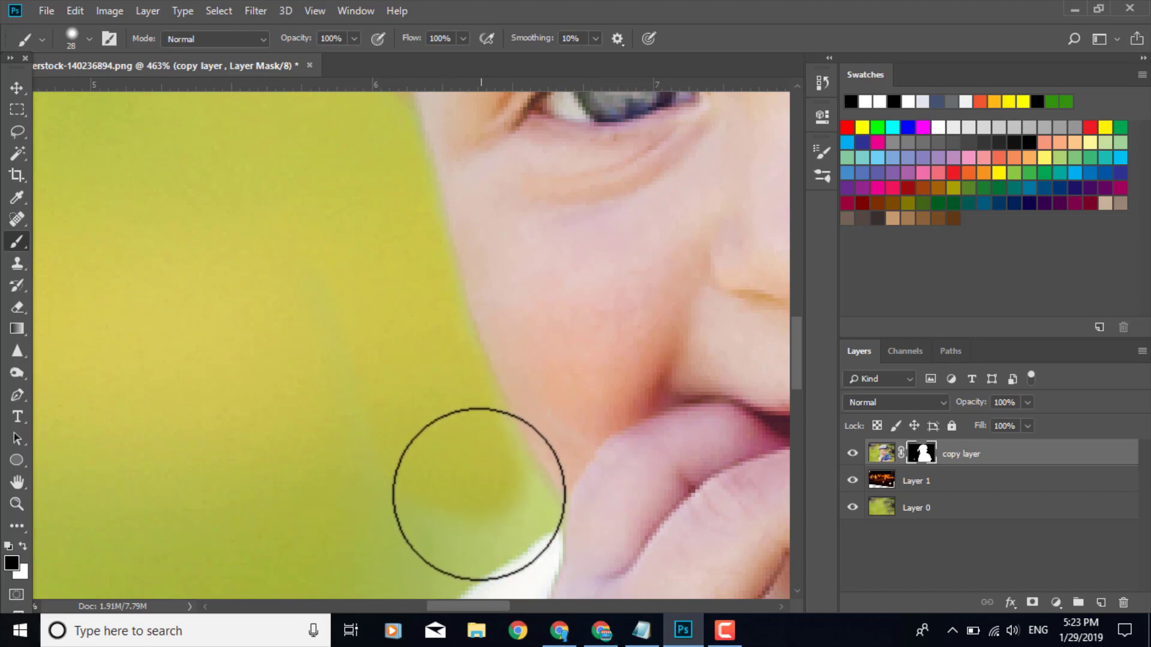
scroll(401, 375, down, 3)
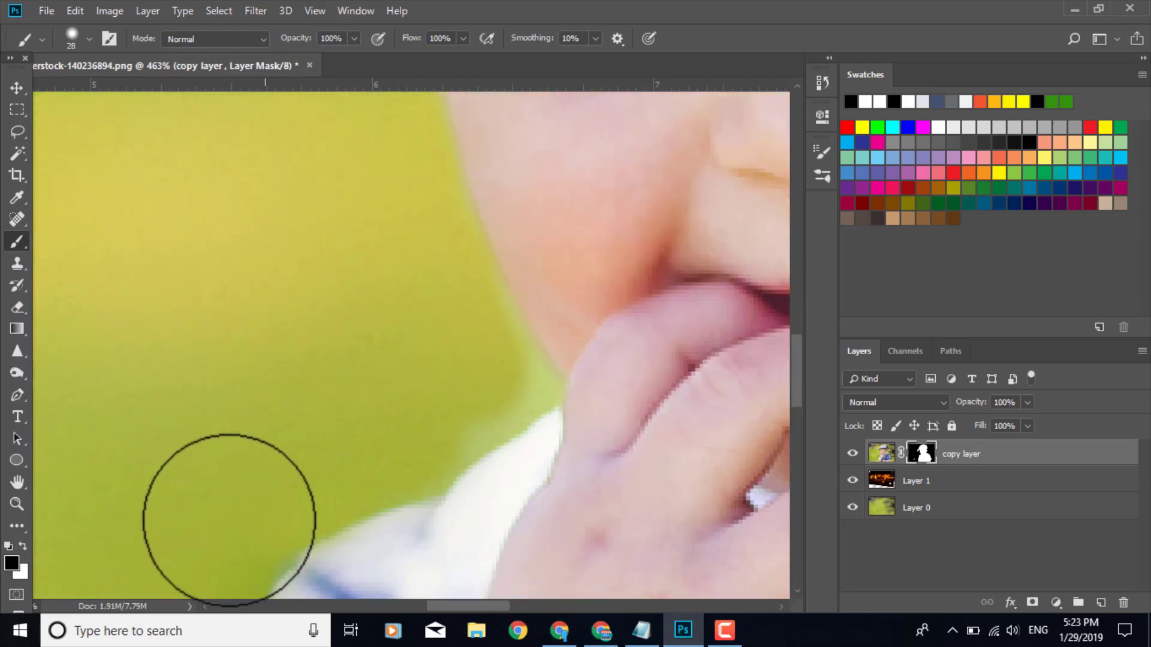
Mask out the remaining green fringe between the cheek, fingers and white collar with a 14 px brush and a 6 px brush.
click(90, 38)
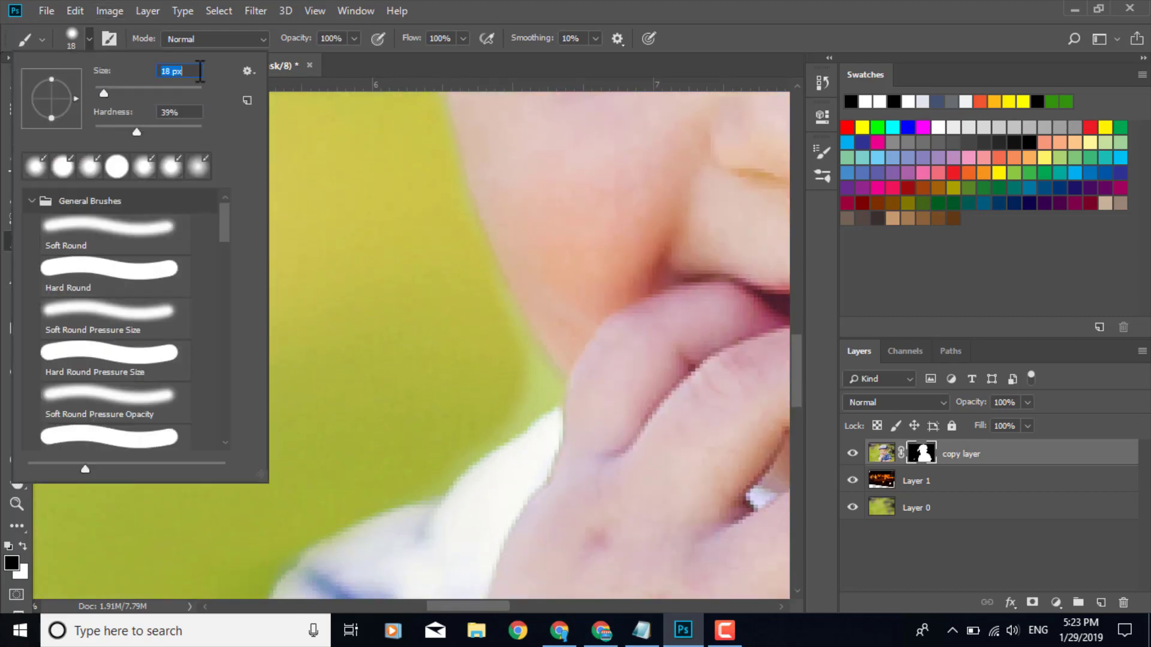
text(14)
key(Return)
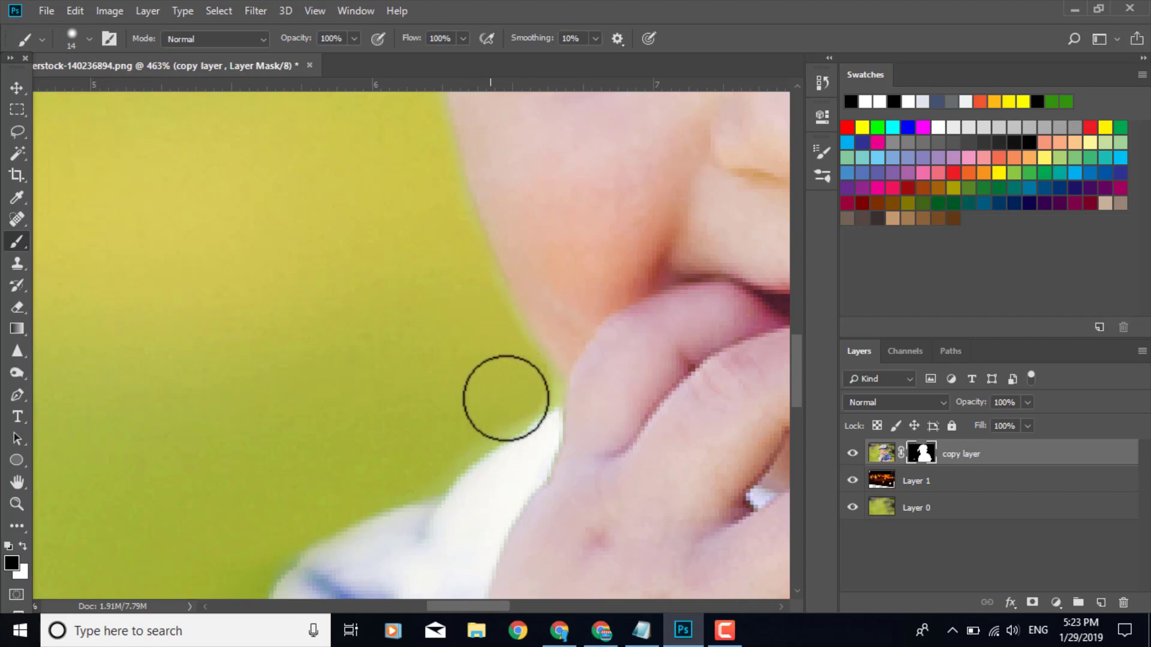
right_click(177, 90)
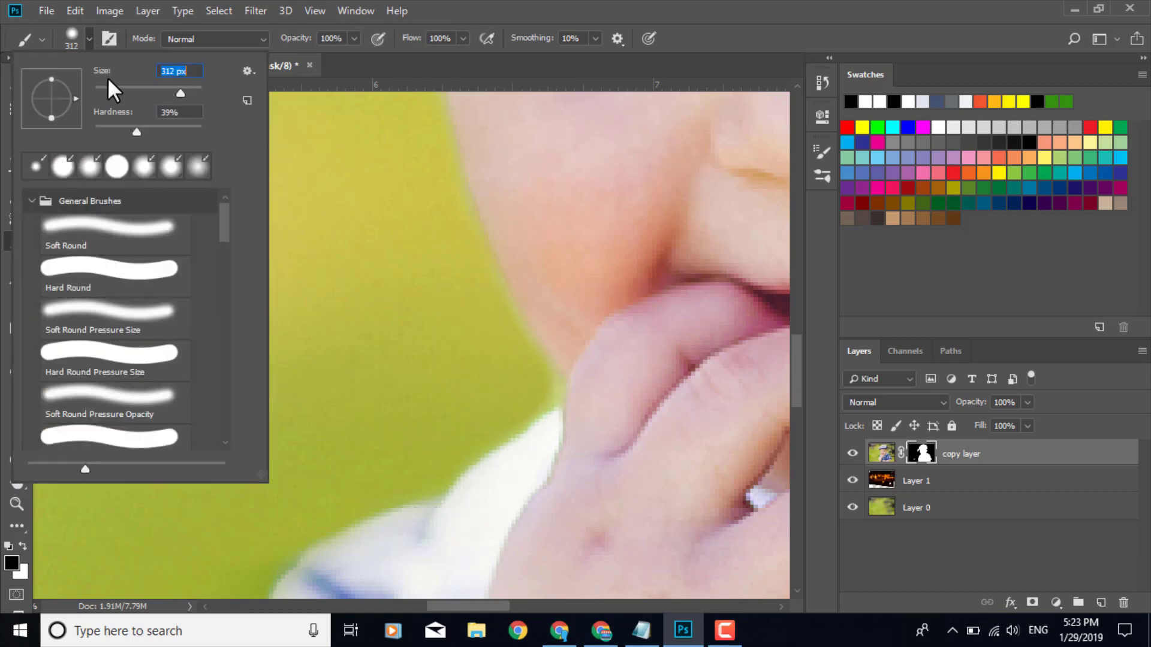
text(6)
key(Return)
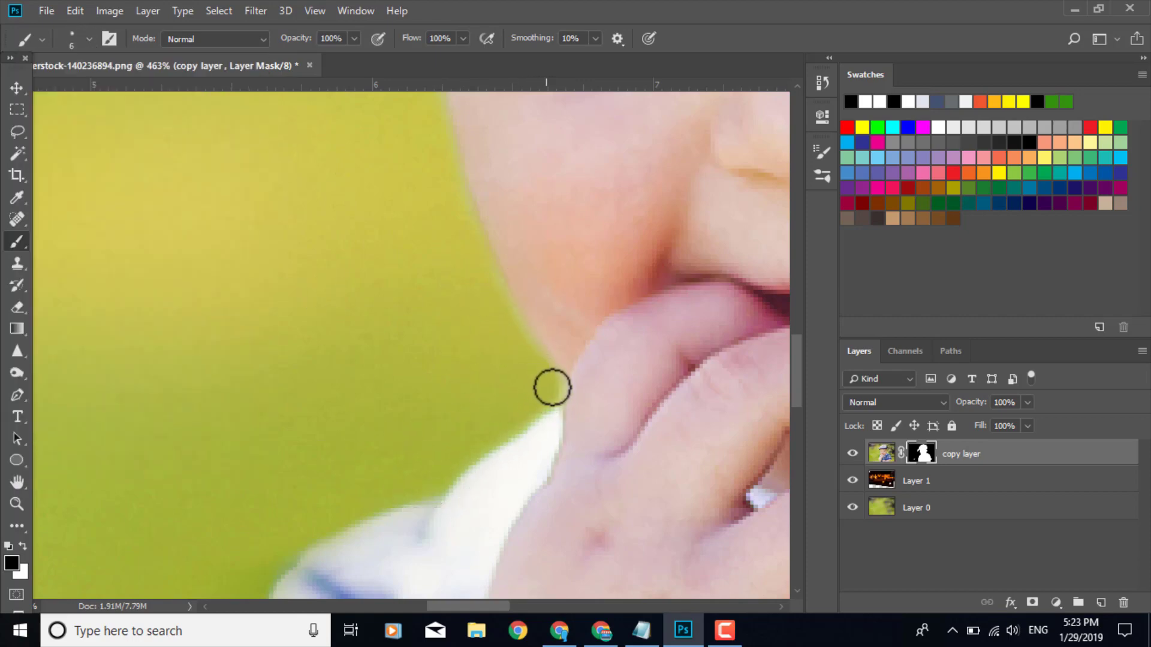
scroll(444, 426, down, 2)
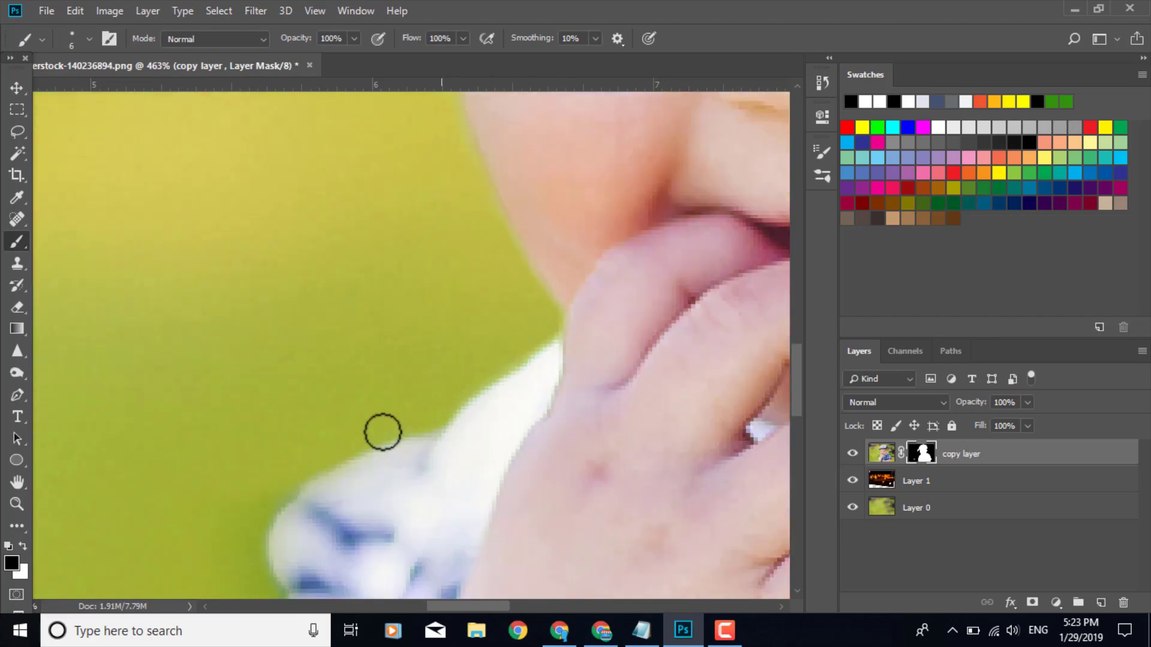
Paint black on the mask with an 18 px brush along the striped sleeve and forearm down to the photo's lower edge.
scroll(236, 540, down, 5)
click(89, 39)
drag(98, 92, 103, 92)
click(300, 194)
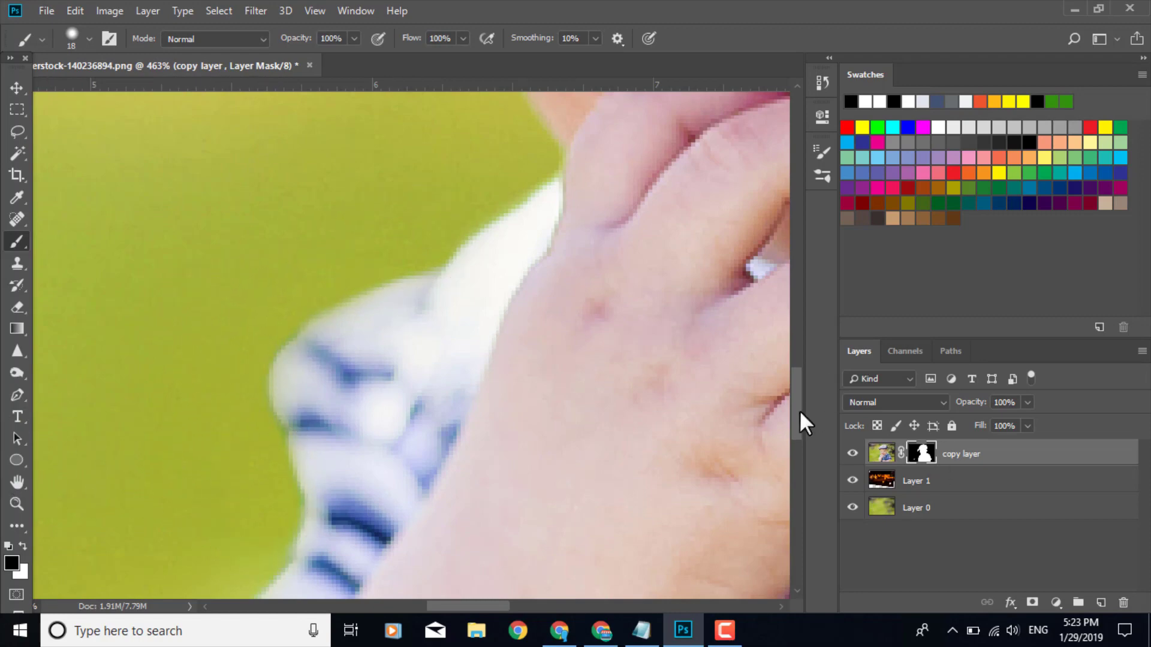
scroll(803, 423, down, 5)
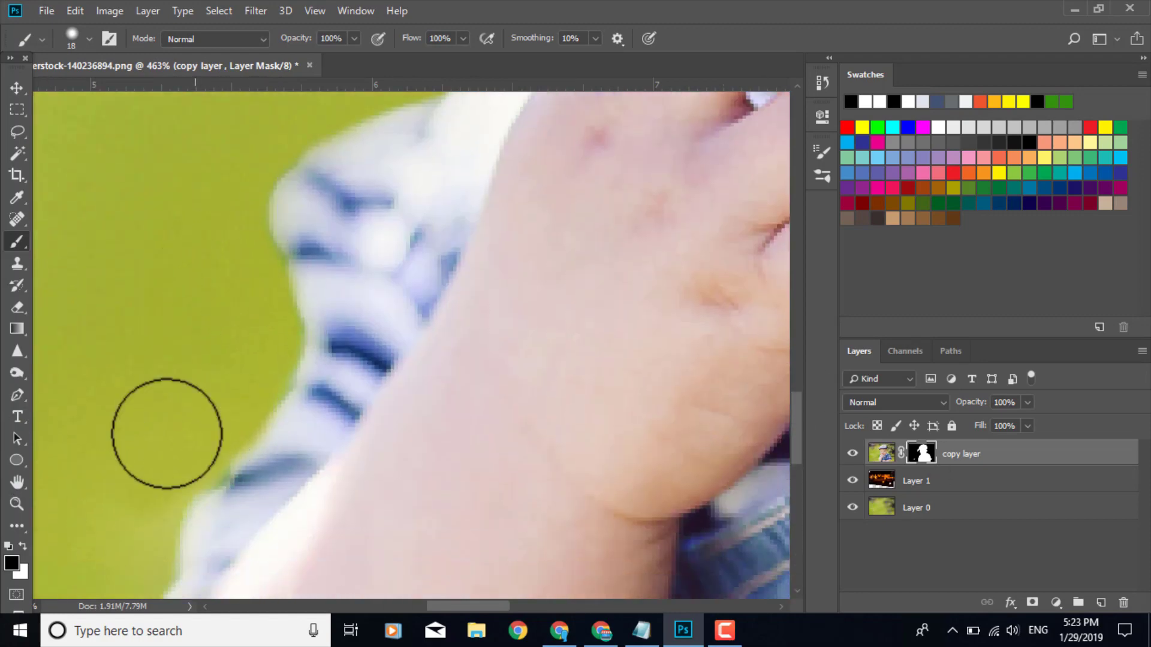
scroll(180, 390, down, 5)
scroll(136, 362, down, 2)
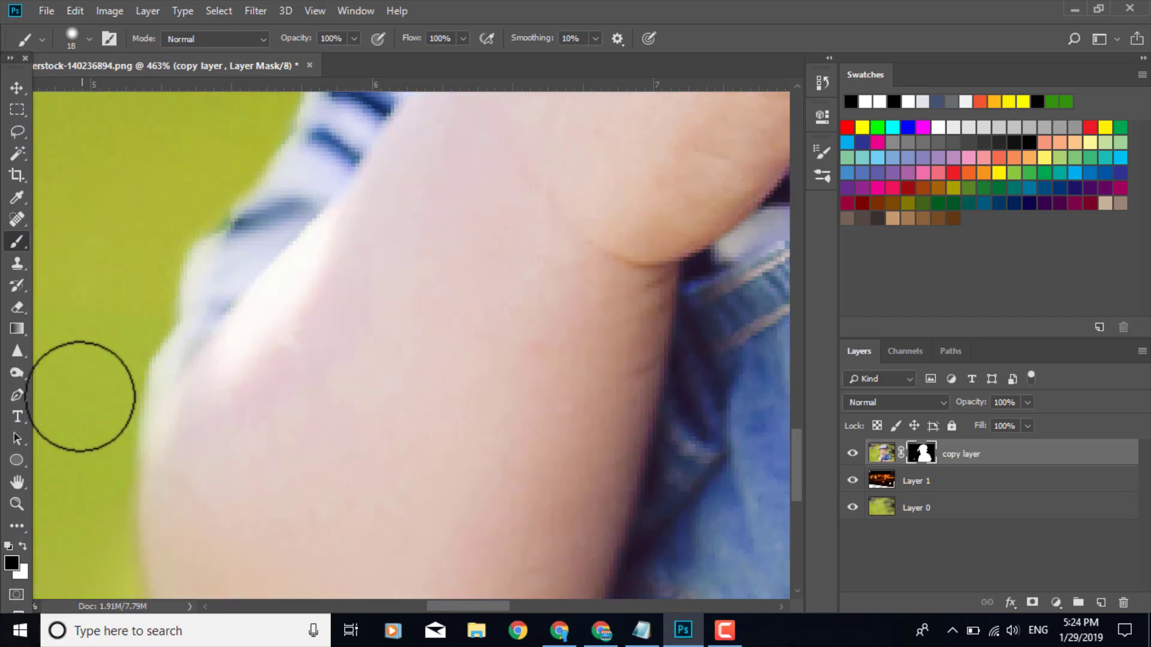
scroll(81, 396, down, 3)
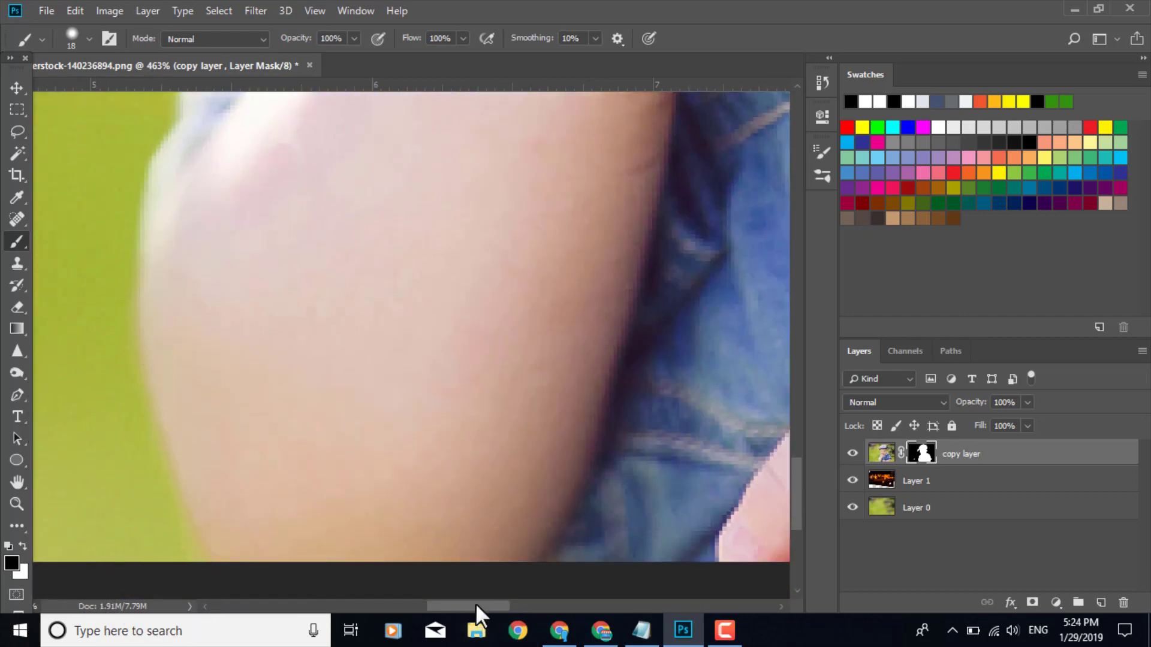
Mask out the green fringe around the cap's peak beside the forehead with a 9 px brush.
alt+scroll(326, 483, down, 5)
alt+scroll(336, 533, down, 2)
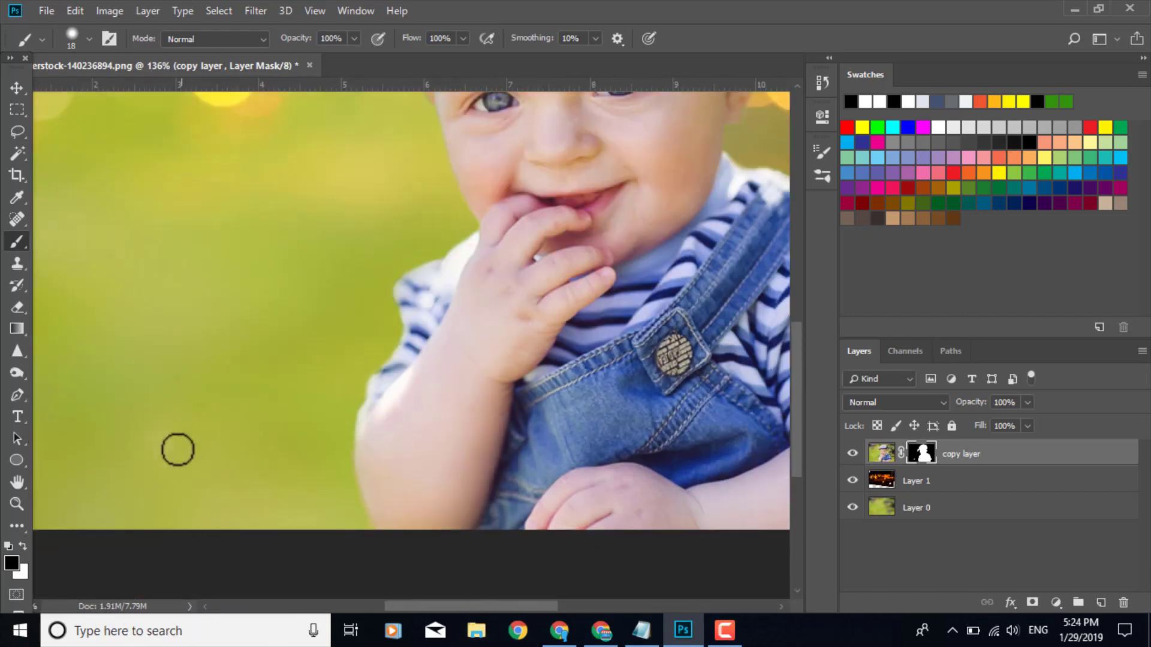
alt+scroll(164, 362, down, 5)
alt+scroll(297, 336, up, 3)
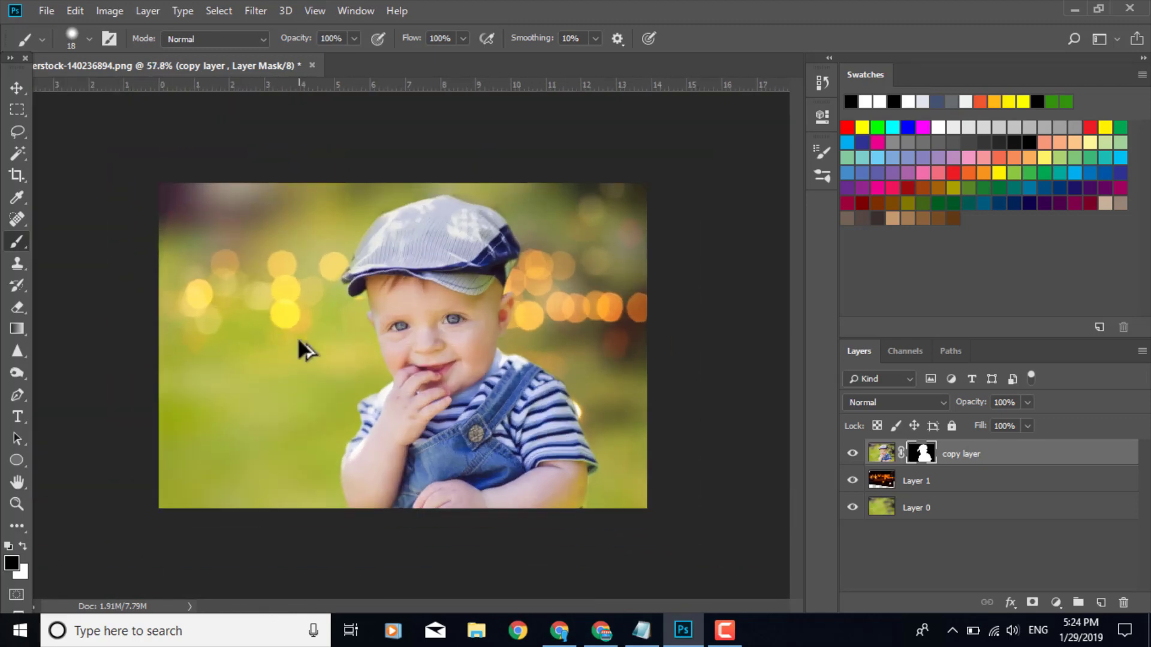
alt+scroll(304, 347, up, 8)
mouse_move(375, 183)
mouse_down()
mouse_move(406, 192)
mouse_move(405, 226)
mouse_up()
scroll(180, 308, up, 3)
alt+scroll(226, 350, up, 1)
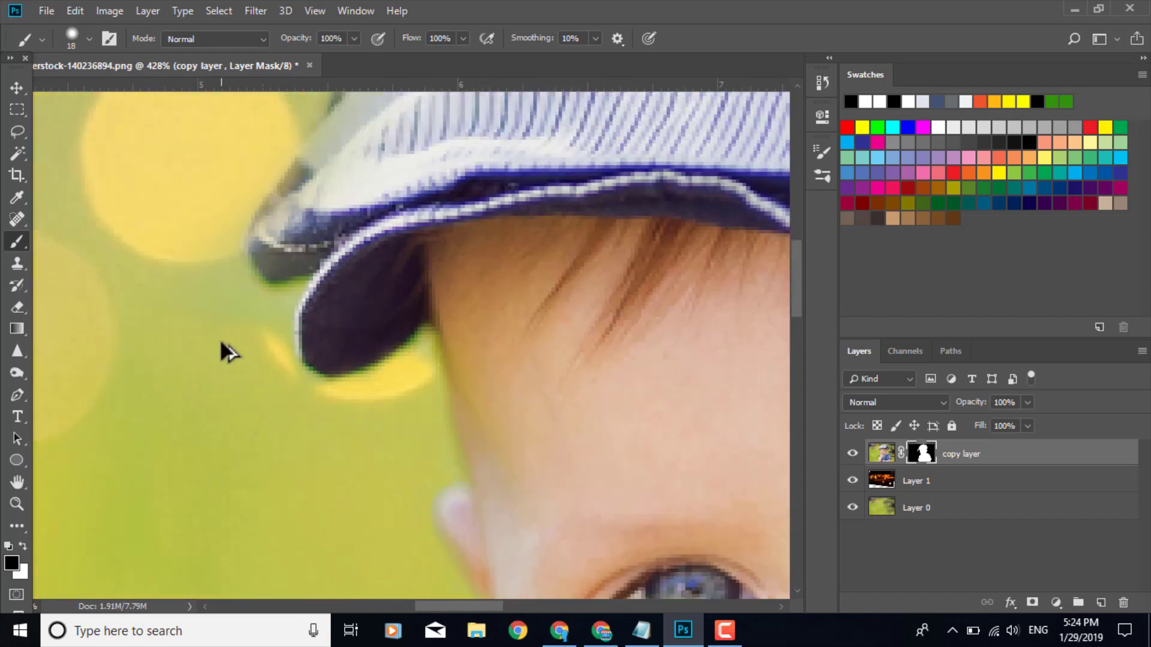
scroll(243, 337, down, 1)
click(88, 39)
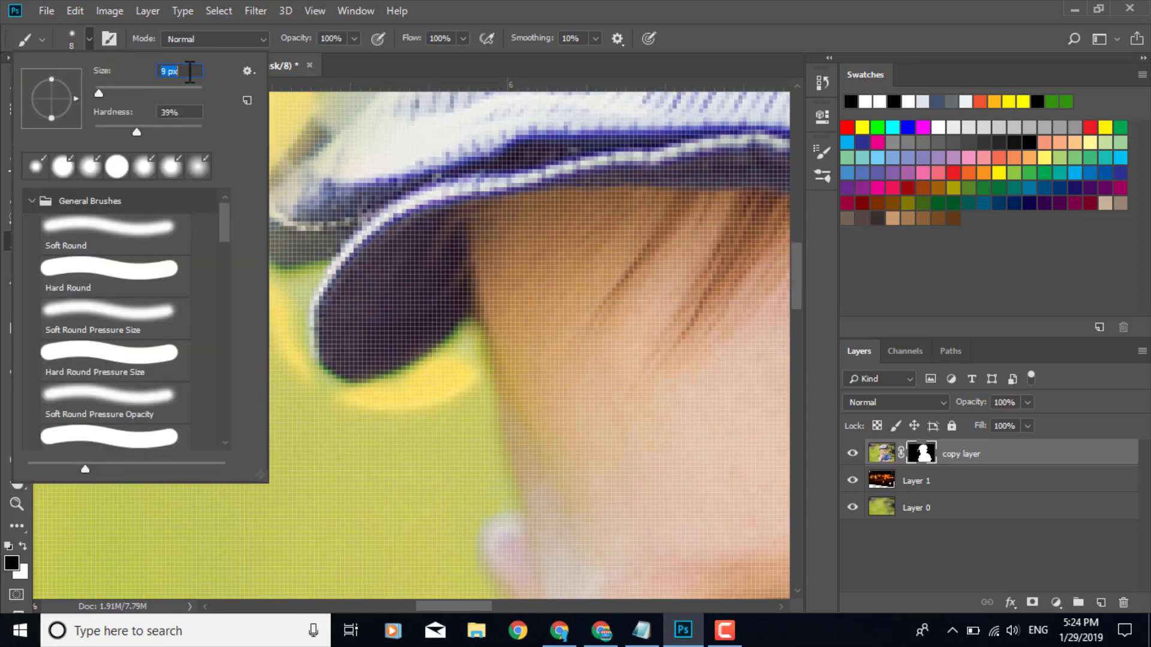
key(Return)
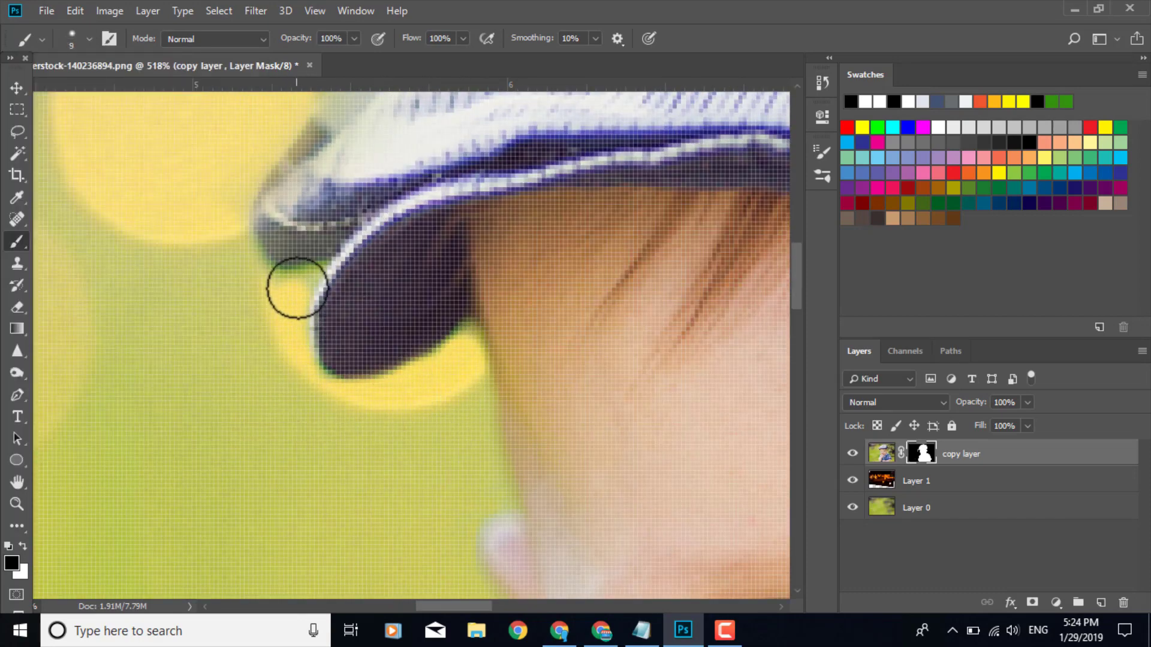
Refine the mask with a 2 px brush in the tight corner between the cap's peak and the forehead.
alt+scroll(243, 312, up, 2)
click(88, 38)
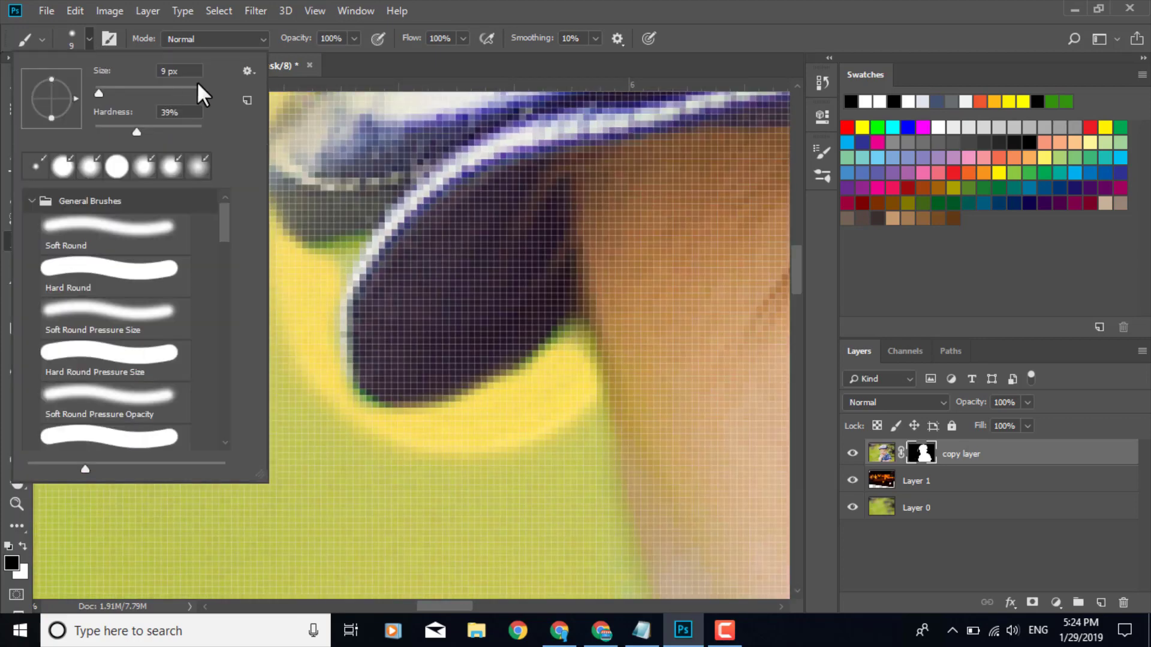
key(Return)
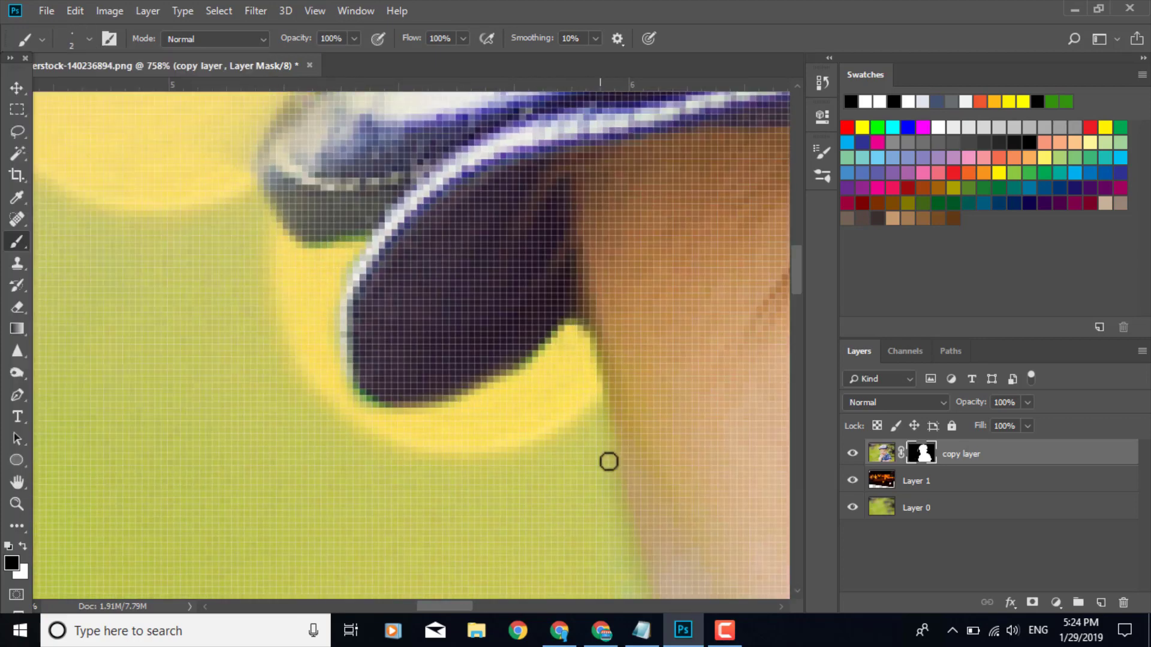
Paint black on the mask with an 18 px brush up the cap's slanted side edge above the peak.
scroll(290, 282, up, 5)
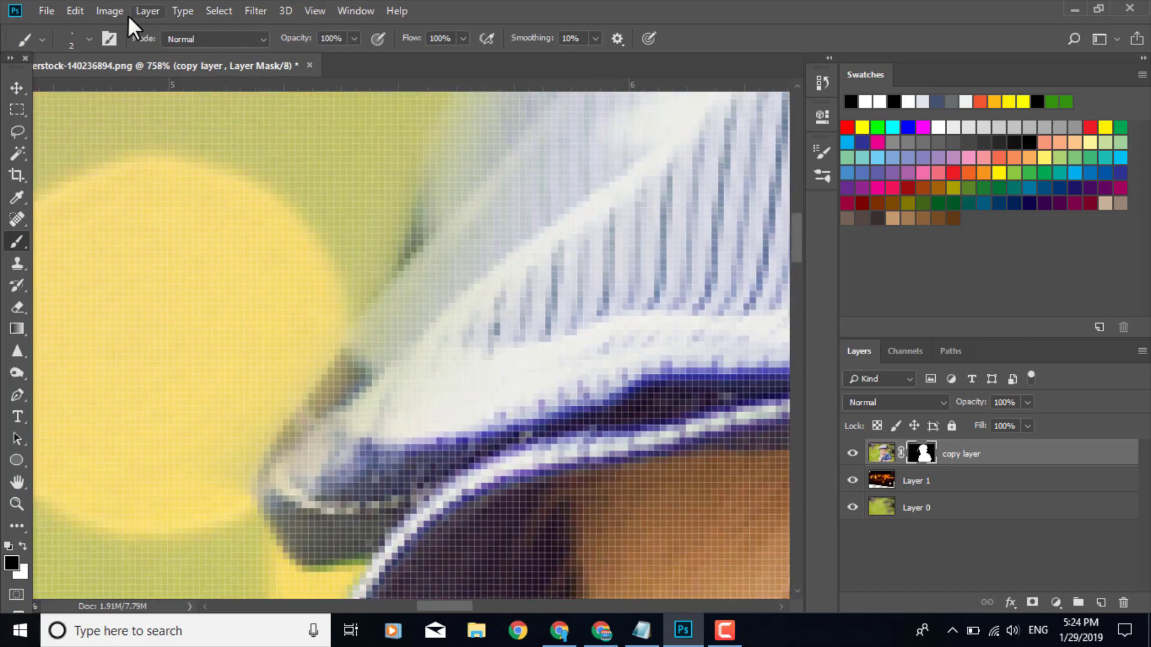
click(89, 39)
drag(96, 93, 103, 92)
key(Return)
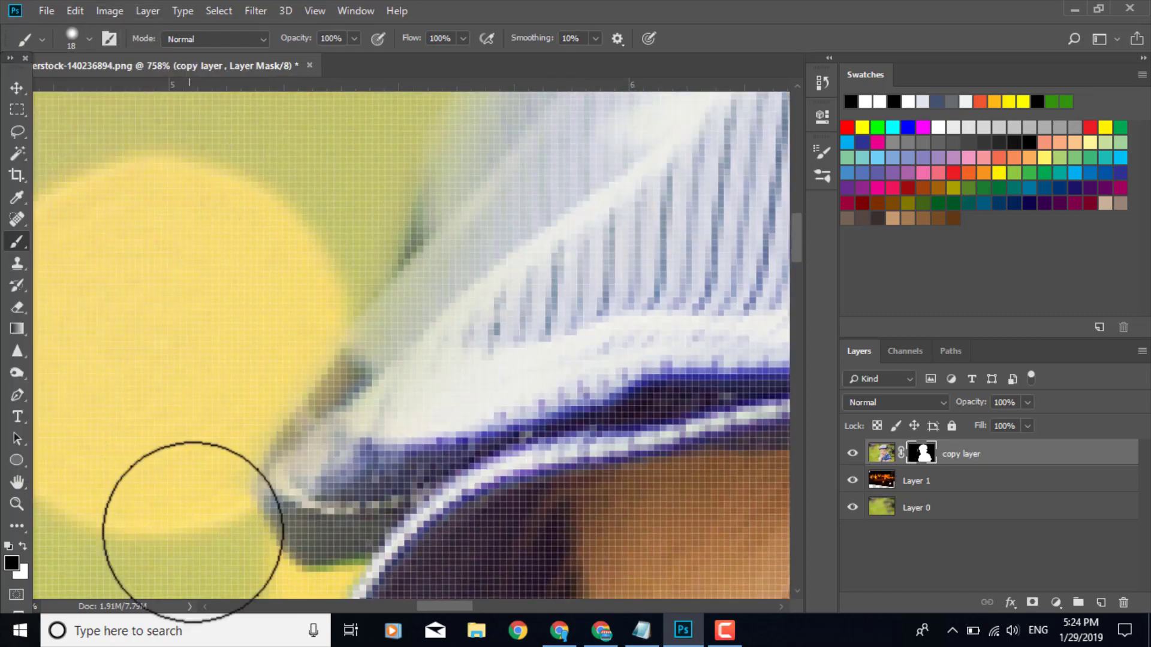
scroll(286, 364, up, 3)
scroll(286, 364, up, 5)
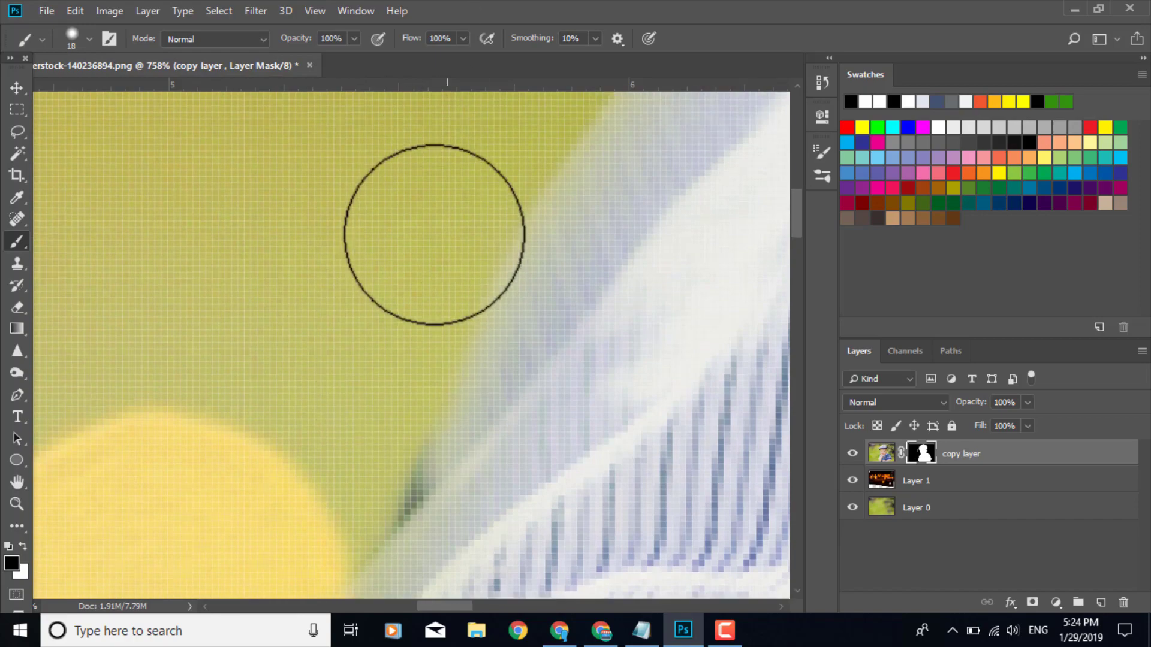
scroll(444, 287, down, 10)
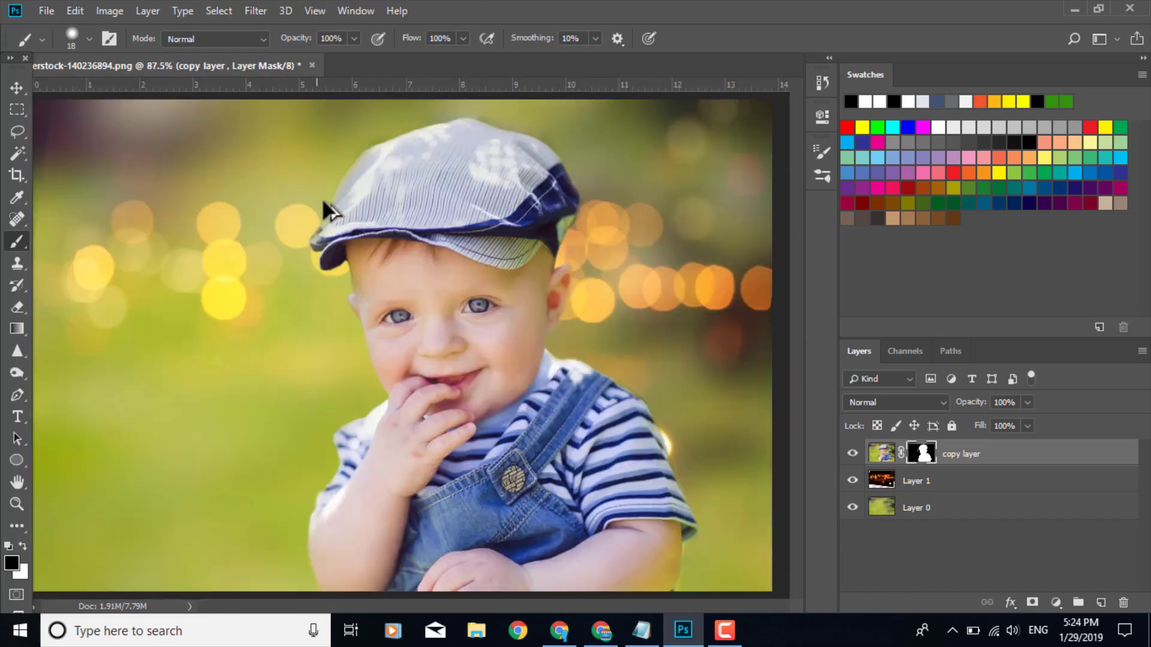
Clean the mask along the crown of the cap and down to its dark blue back edge with the 18 px brush.
scroll(359, 173, up, 5)
scroll(419, 120, up, 1)
scroll(267, 154, up, 2)
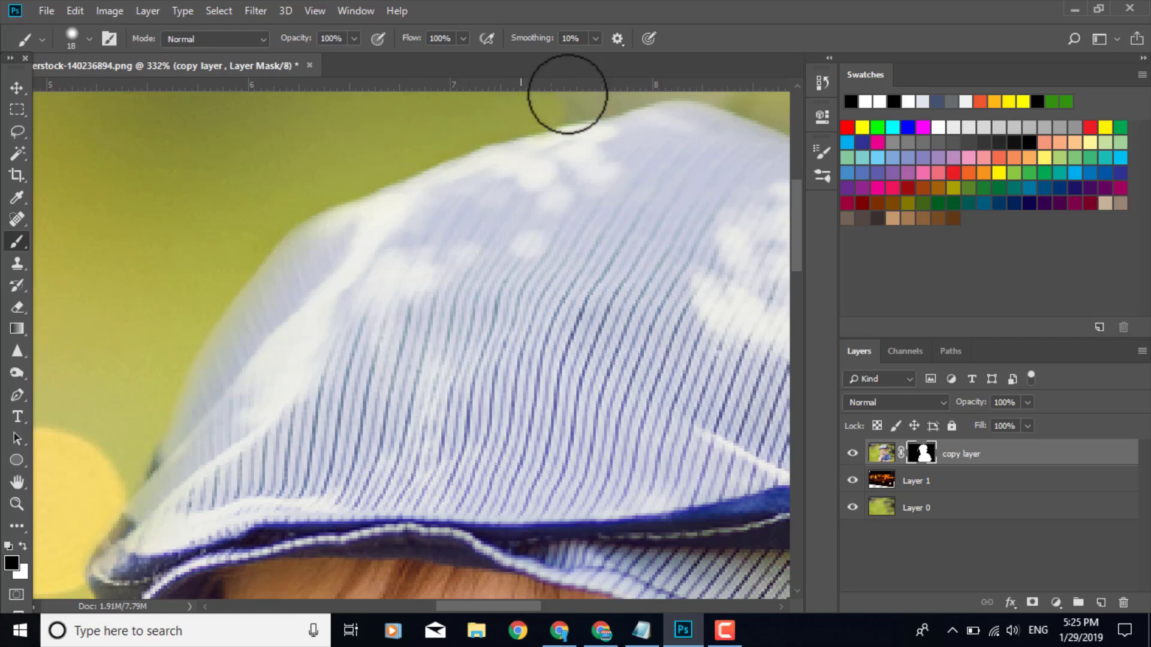
scroll(660, 114, up, 1)
scroll(659, 155, up, 2)
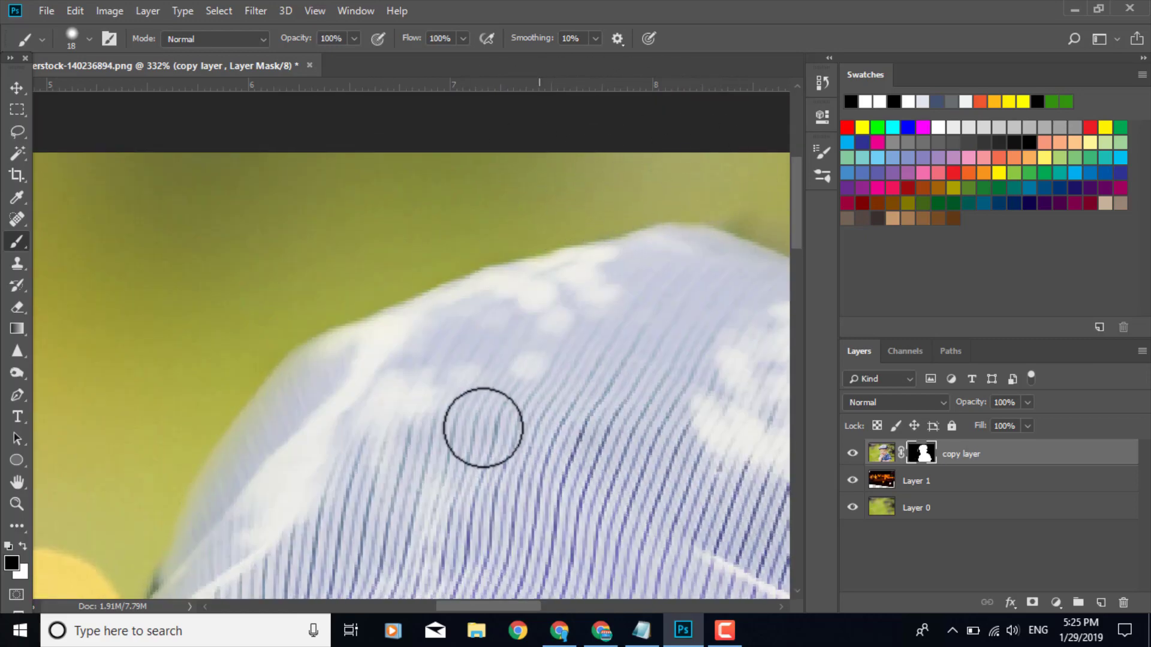
drag(499, 606, 558, 604)
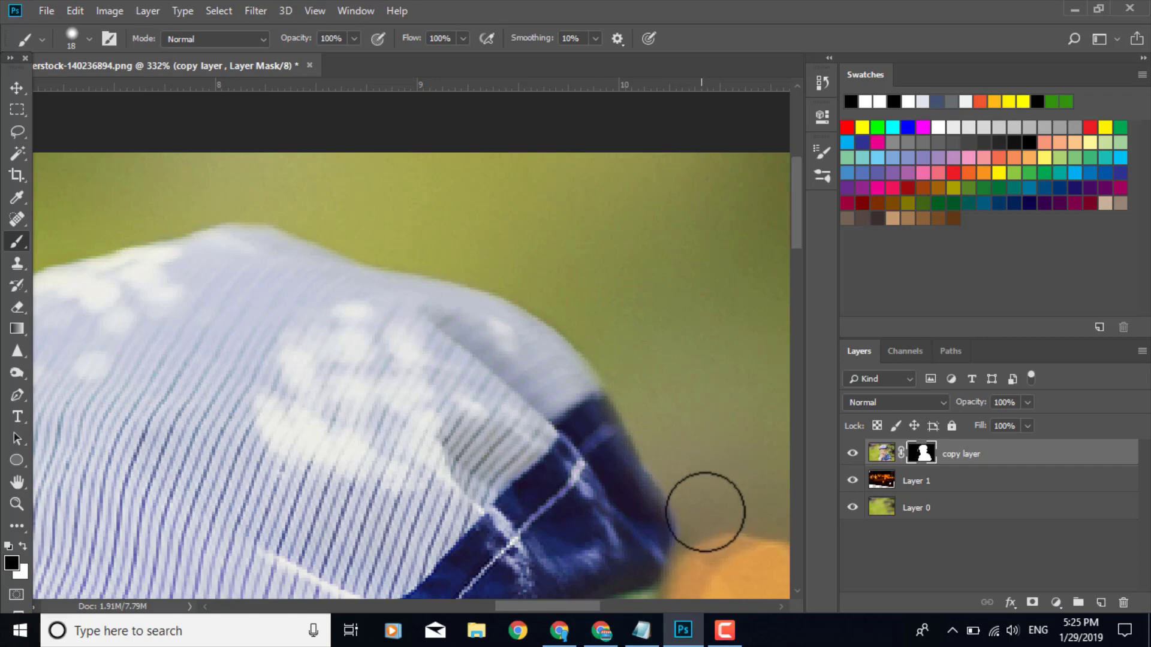
scroll(719, 378, down, 8)
scroll(611, 369, up, 1)
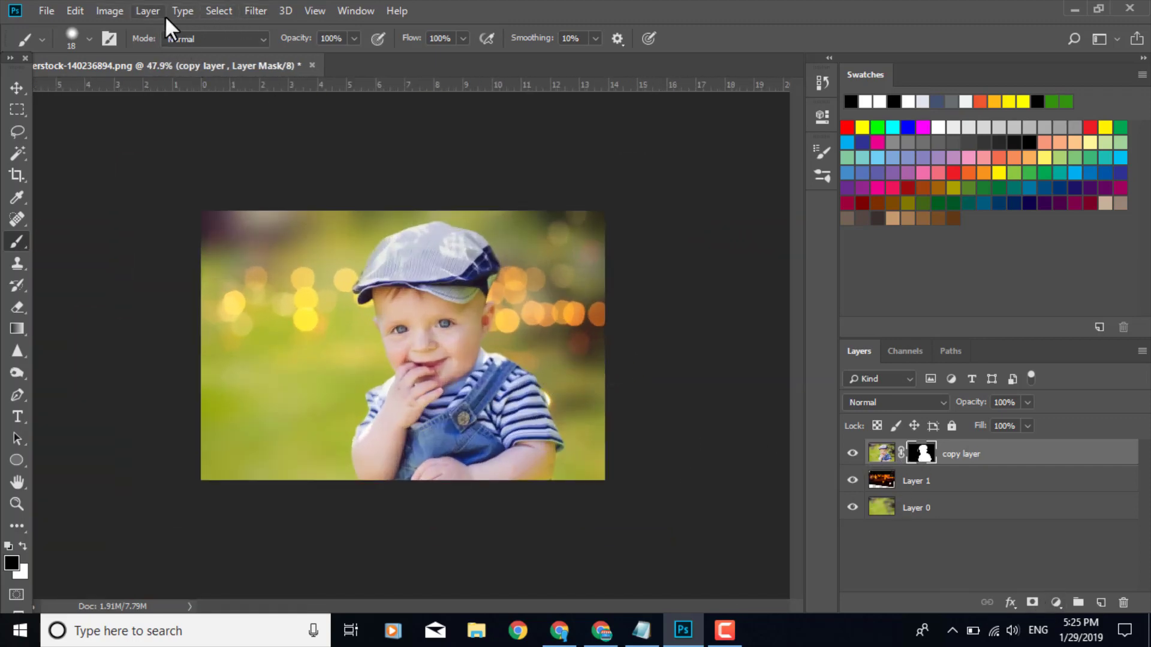
Apply Curves to the copy layer's mask, with a point at input 180, output 195 and a second point in the shadows.
click(190, 9)
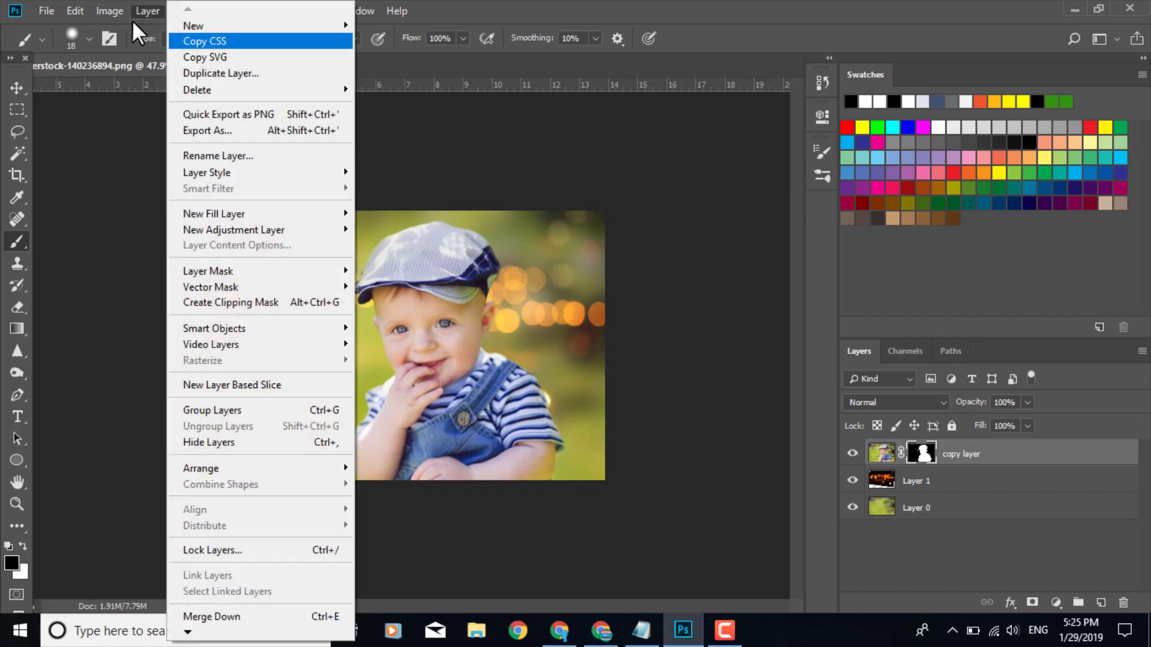
click(302, 87)
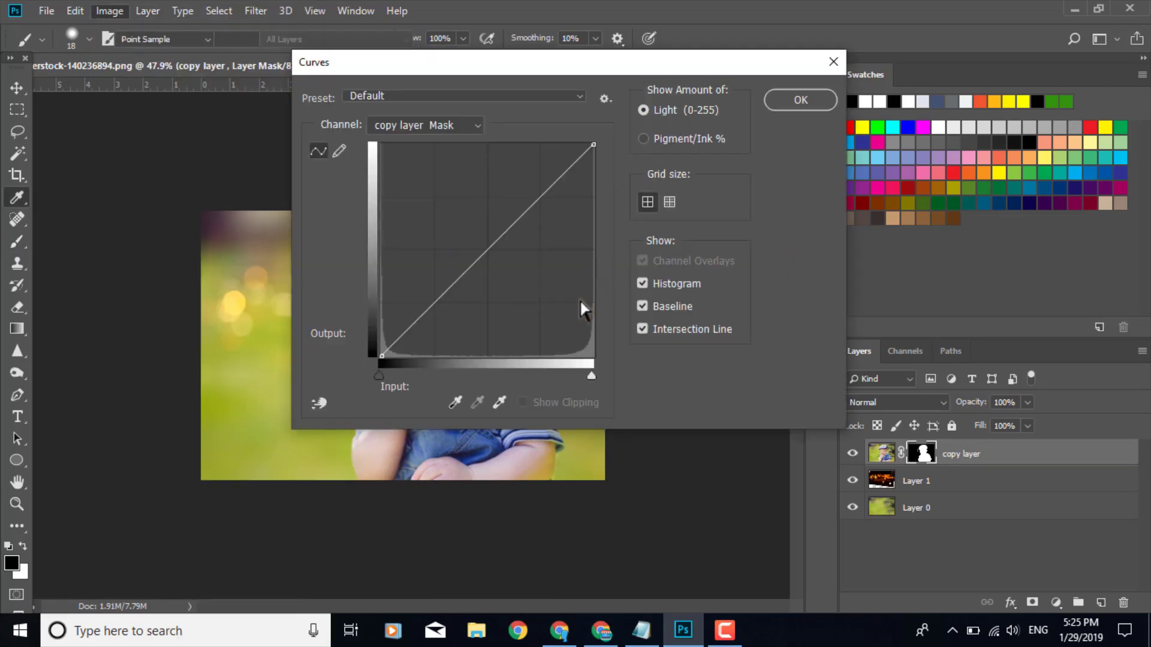
drag(539, 63, 810, 82)
click(794, 205)
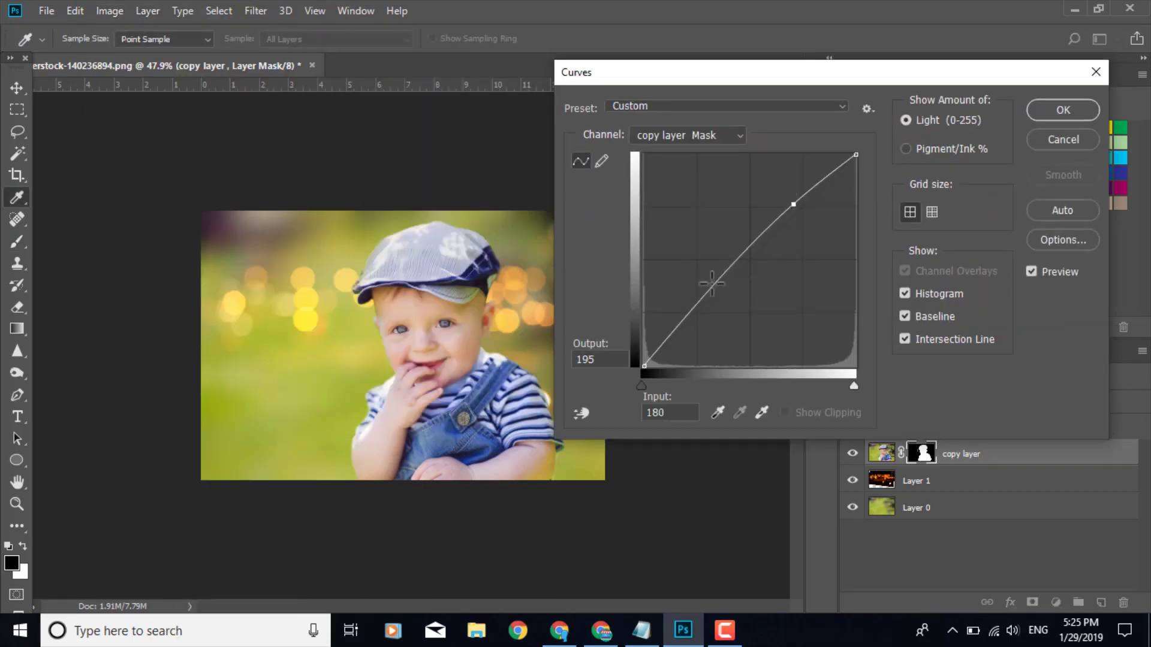
click(704, 310)
key(Return)
key(b)
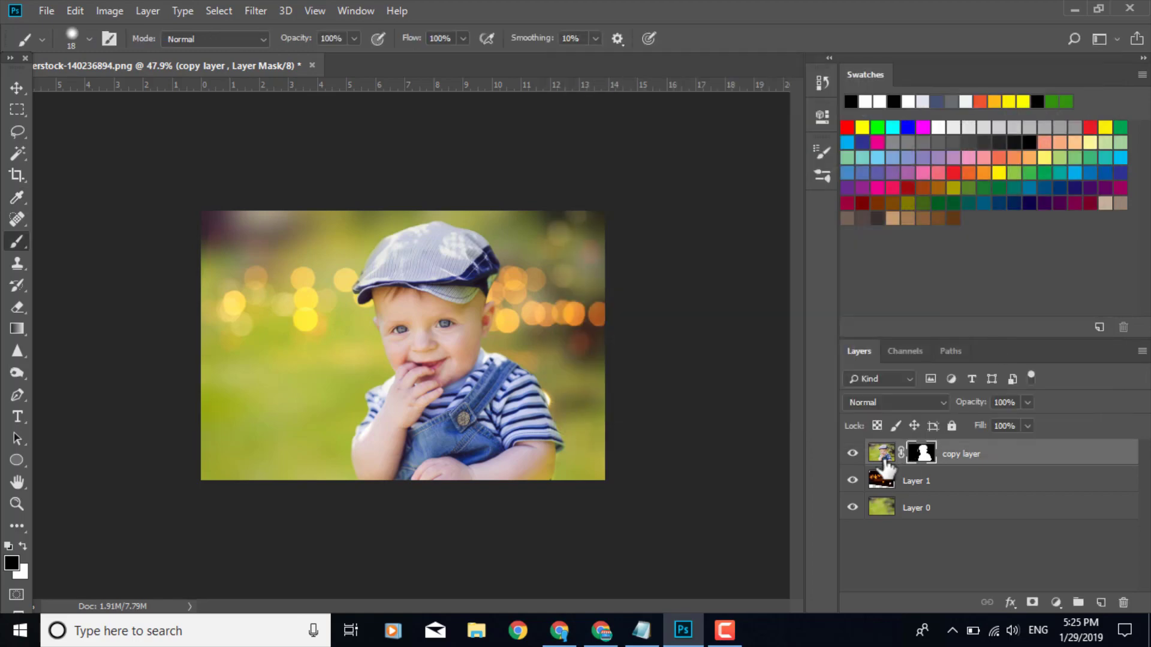
Increase the contrast of the copy layer's image with an S-shaped Curves adjustment, raising the highlights and lowering the shadows.
click(882, 456)
click(109, 11)
mouse_move(252, 52)
click(311, 85)
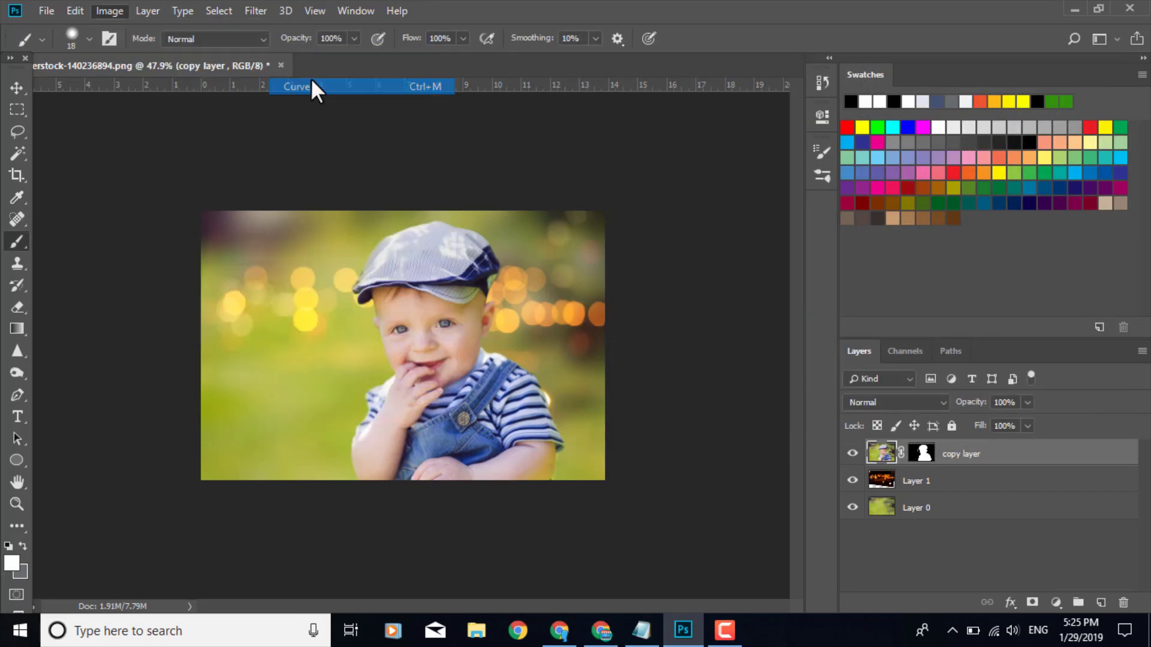
drag(797, 213, 802, 194)
drag(707, 301, 701, 317)
click(1066, 113)
key(b)
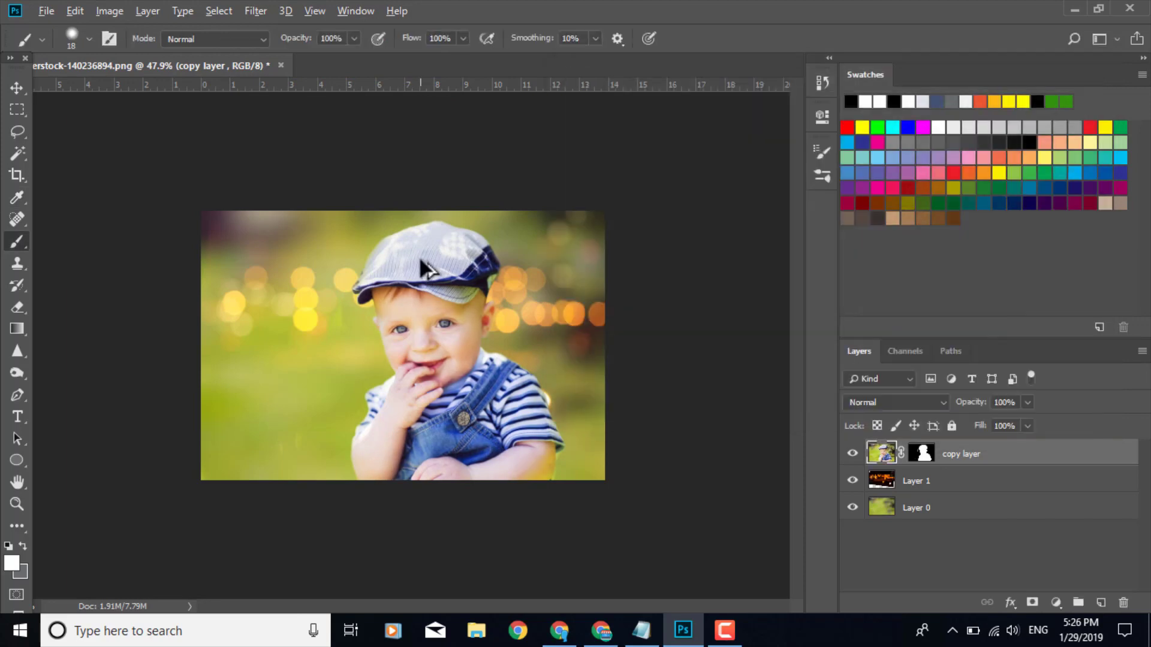
Reduce the saturation of Layer 0 with a Hue/Saturation adjustment.
scroll(419, 257, down, 2)
click(923, 490)
click(913, 509)
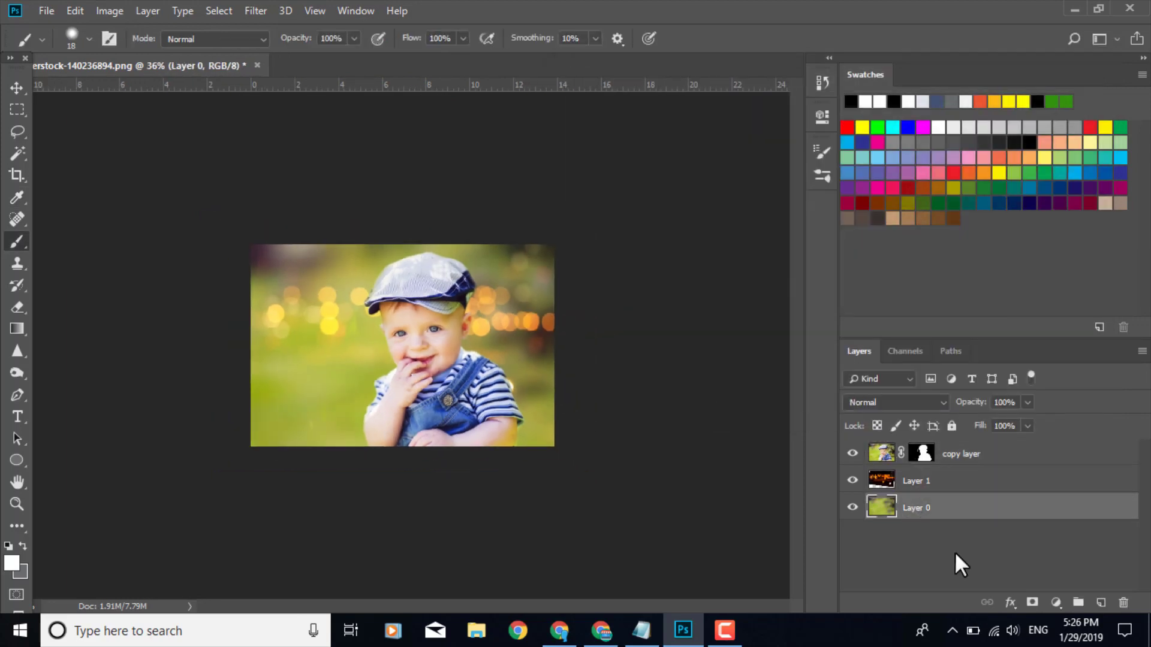
click(109, 11)
mouse_move(167, 51)
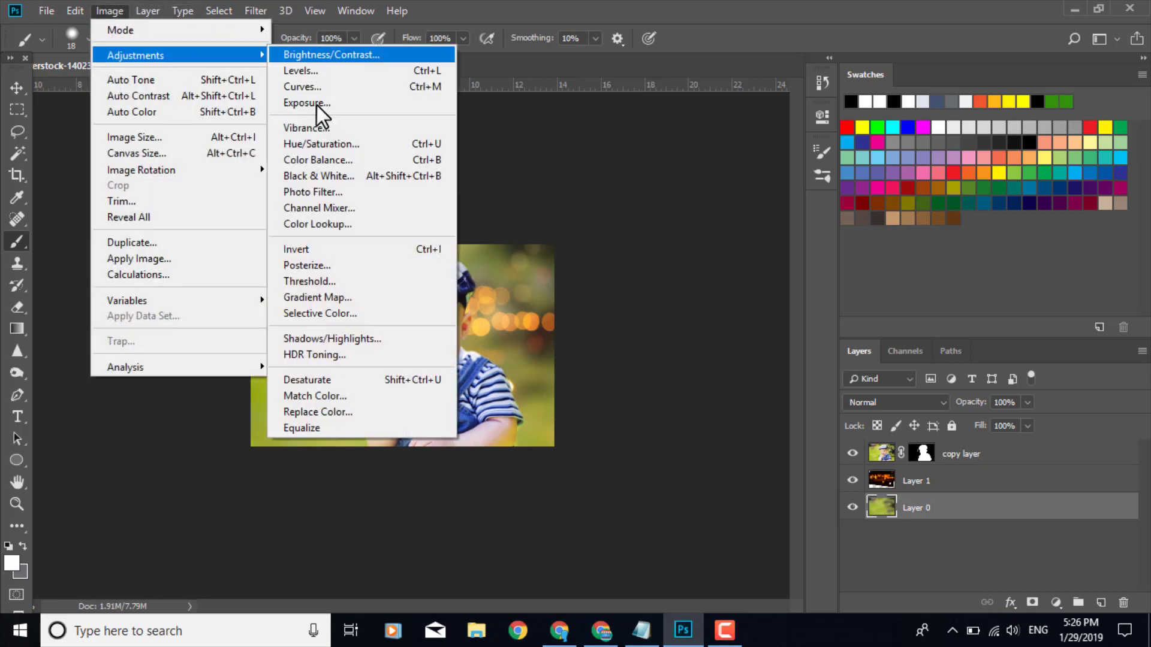
click(318, 143)
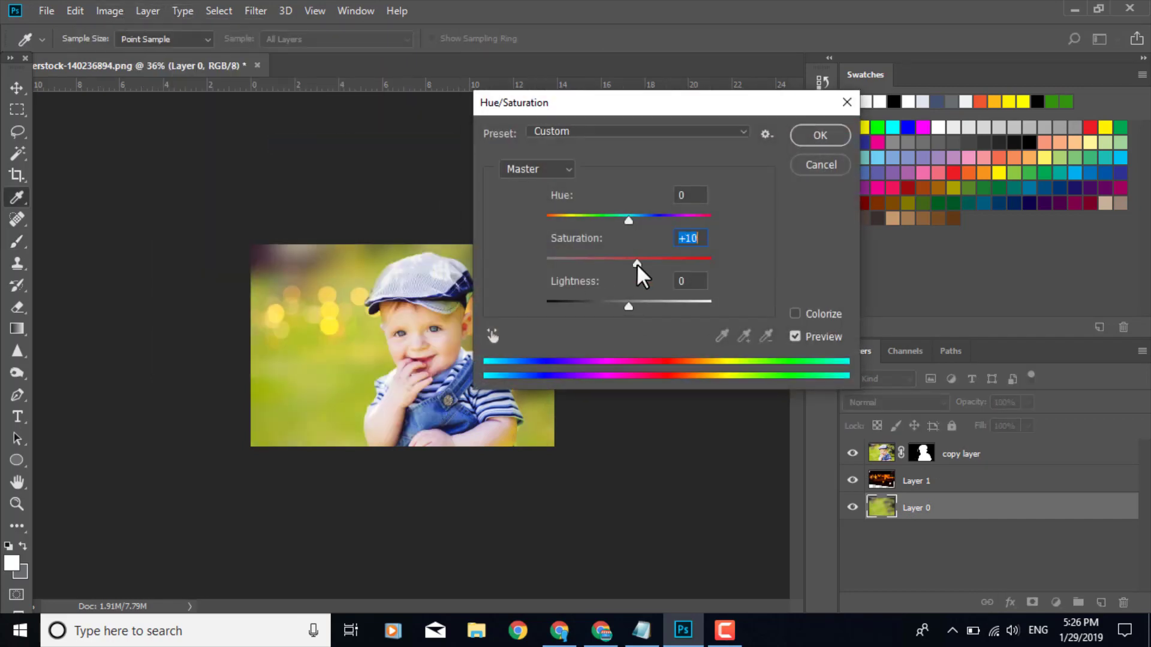
drag(637, 267, 611, 264)
mouse_move(628, 221)
mouse_down()
mouse_move(599, 221)
mouse_move(638, 221)
mouse_move(628, 222)
mouse_up()
click(829, 129)
Paint black on the copy layer's mask with the 18 px brush to remove the bright green fringe beside the striped sleeve.
click(919, 457)
scroll(352, 461, up, 10)
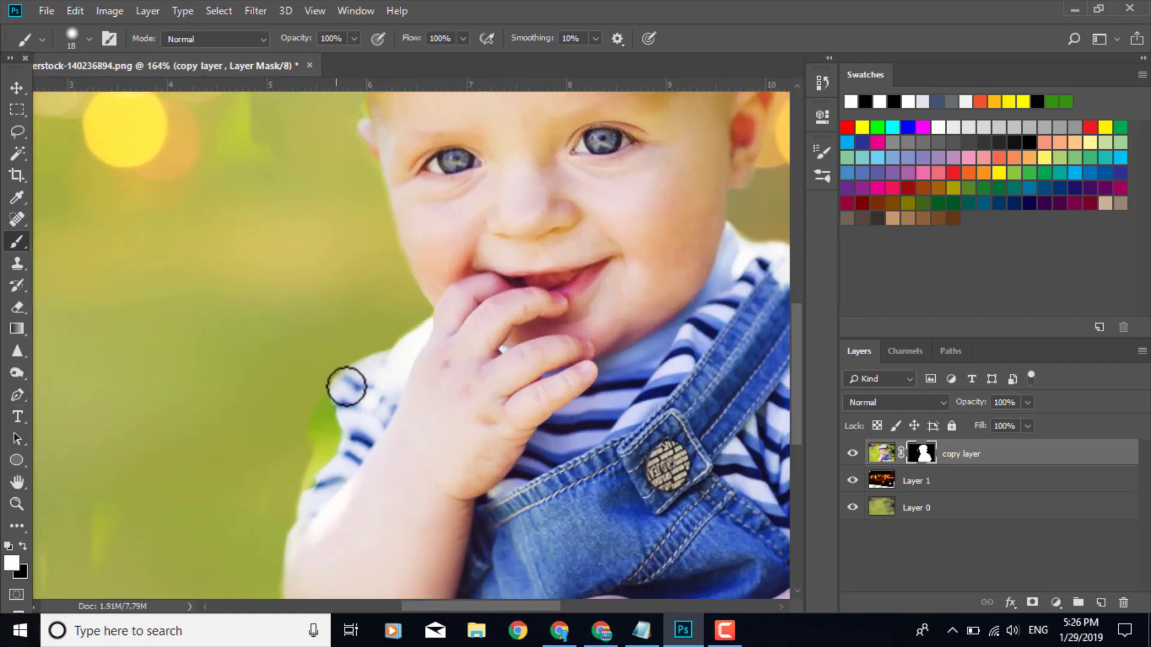
click(23, 546)
scroll(406, 467, up, 5)
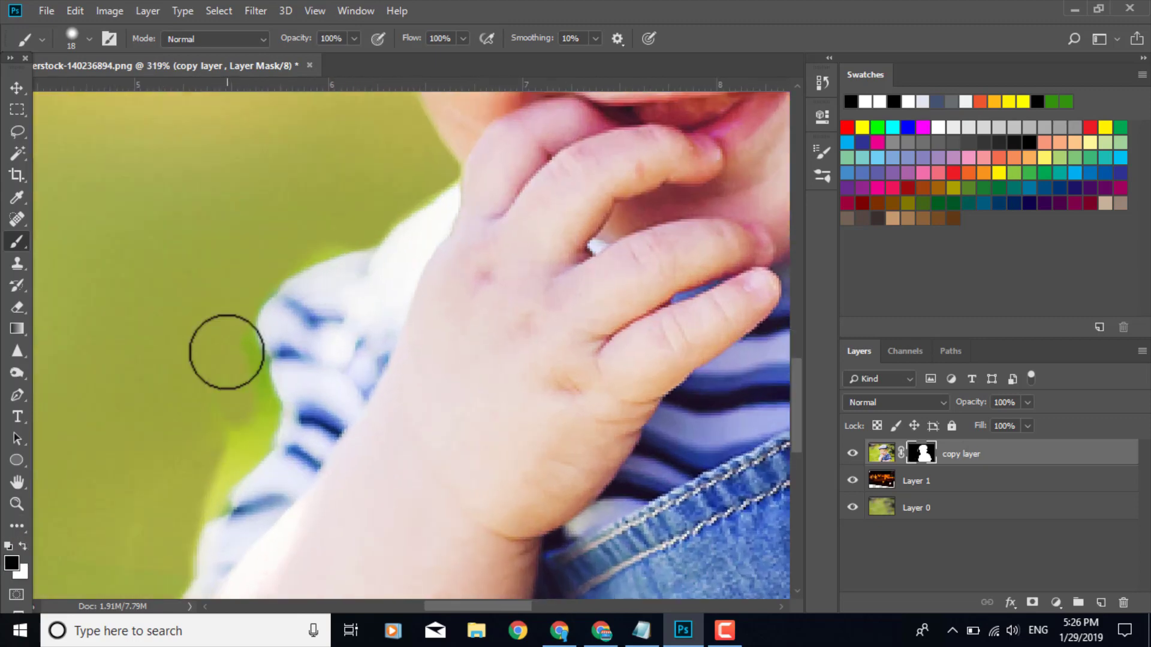
mouse_move(257, 412)
mouse_down()
mouse_move(201, 488)
mouse_move(219, 436)
mouse_up()
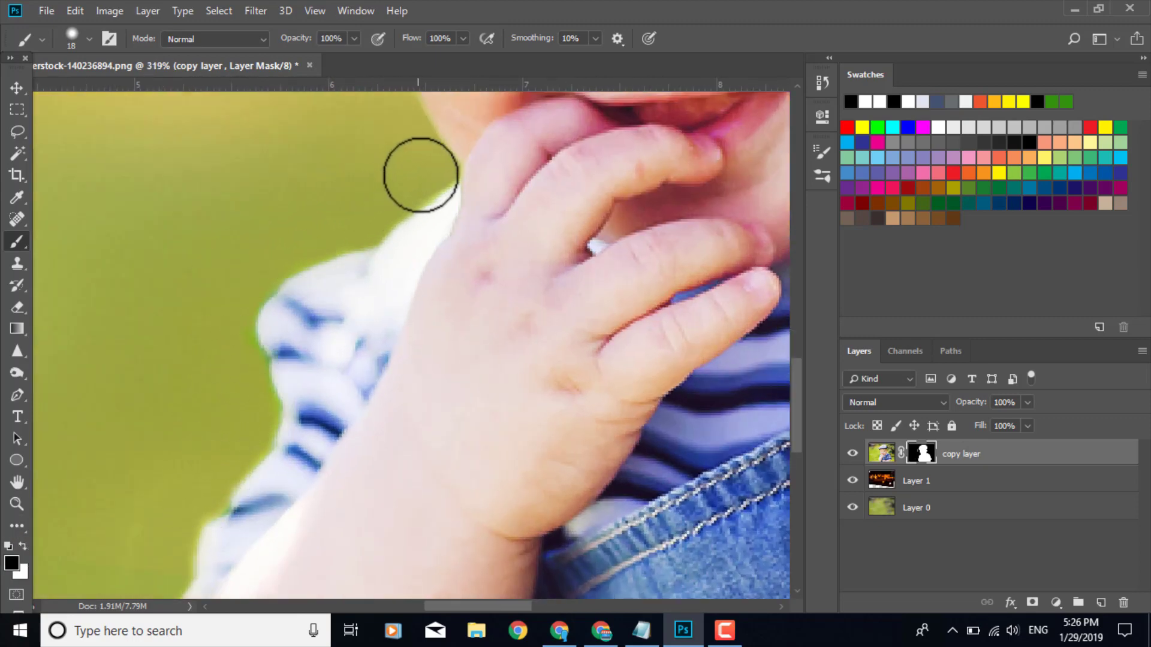
Clean the remaining green fringe along the outer edge of the forearm in the mask.
scroll(185, 416, down, 4)
scroll(142, 450, down, 3)
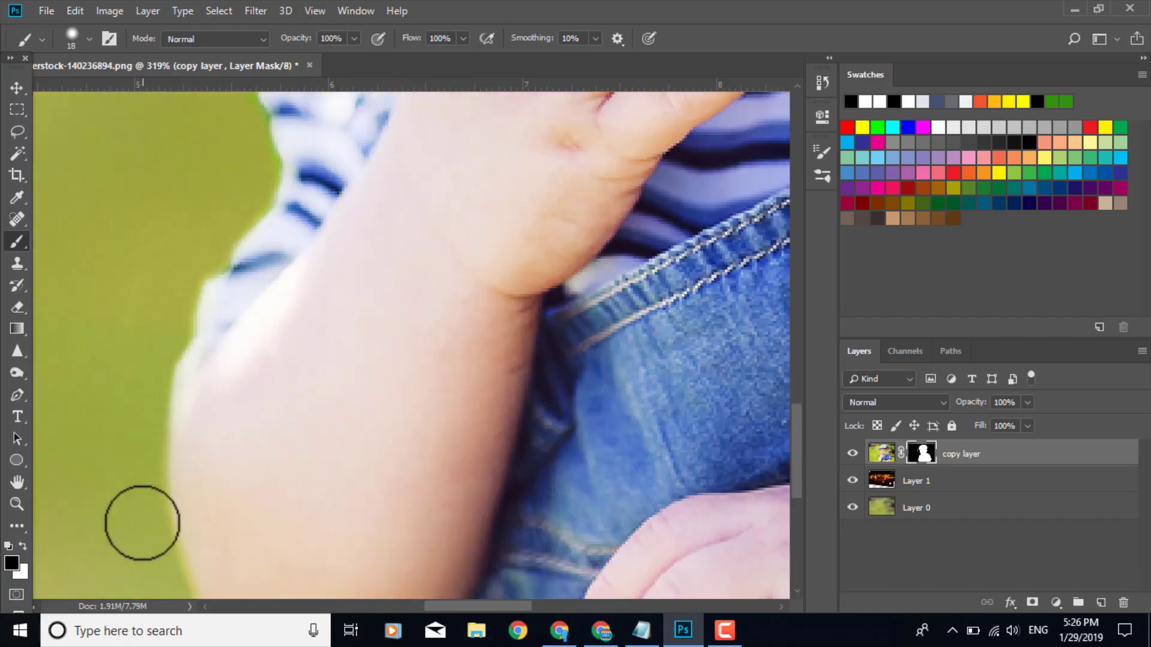
key(ctrl+0)
scroll(108, 436, down, 2)
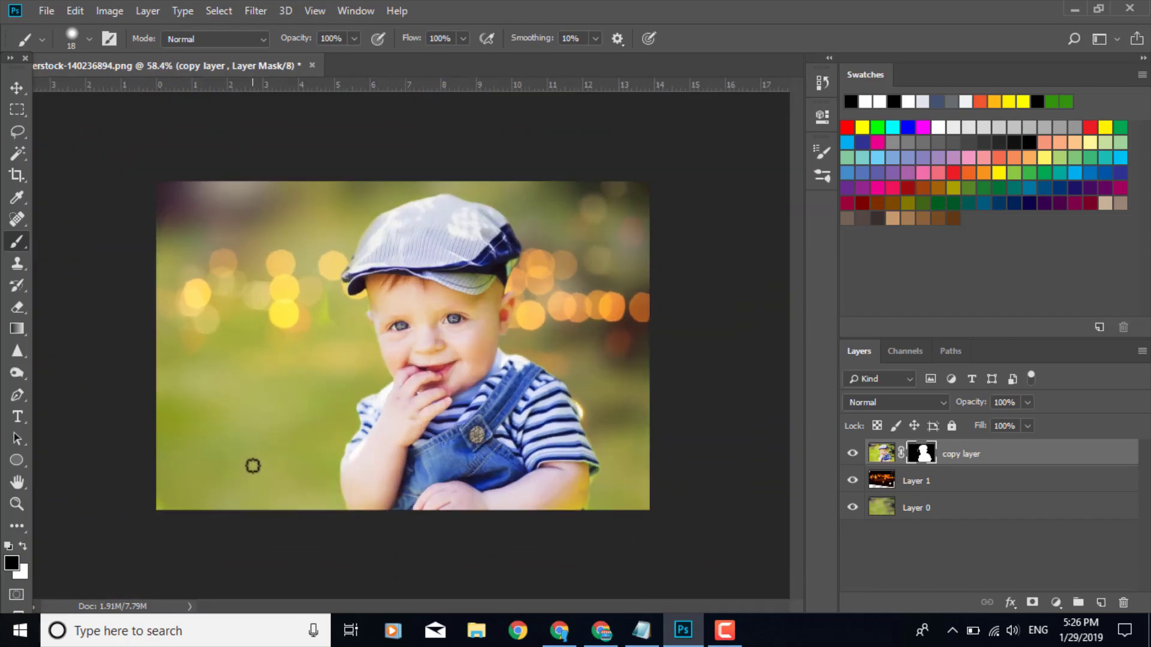
Mask out the leftover green patch between the yellow bokeh lights and the child's face with a 40 px brush.
click(89, 39)
click(113, 91)
click(296, 334)
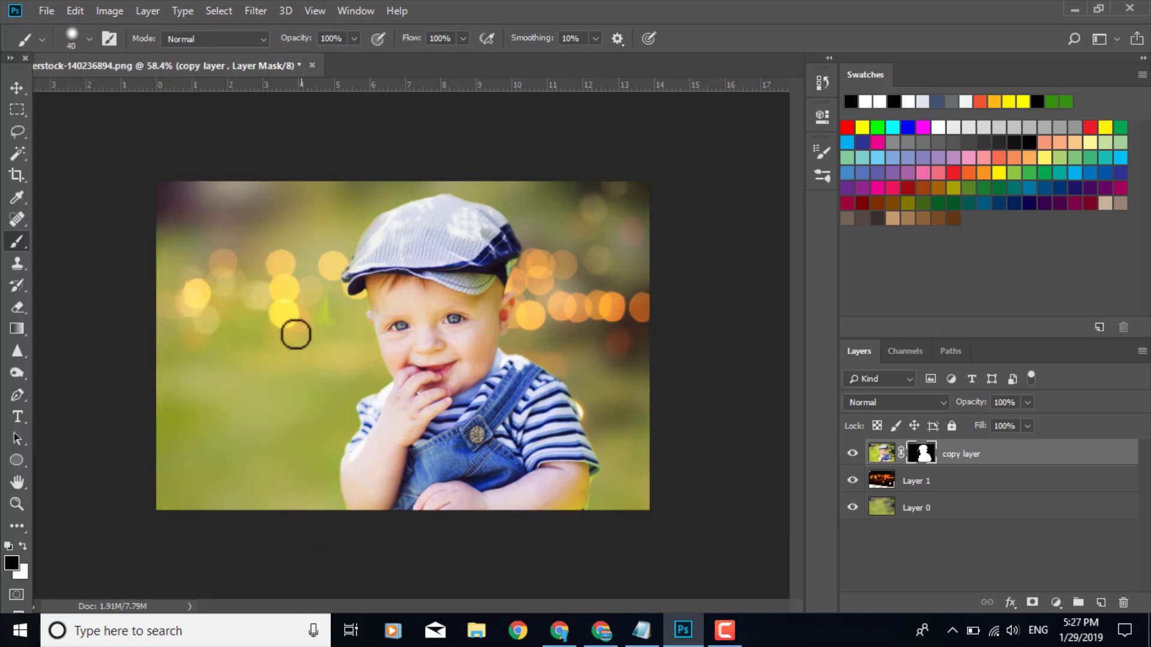
scroll(326, 486, down, 2)
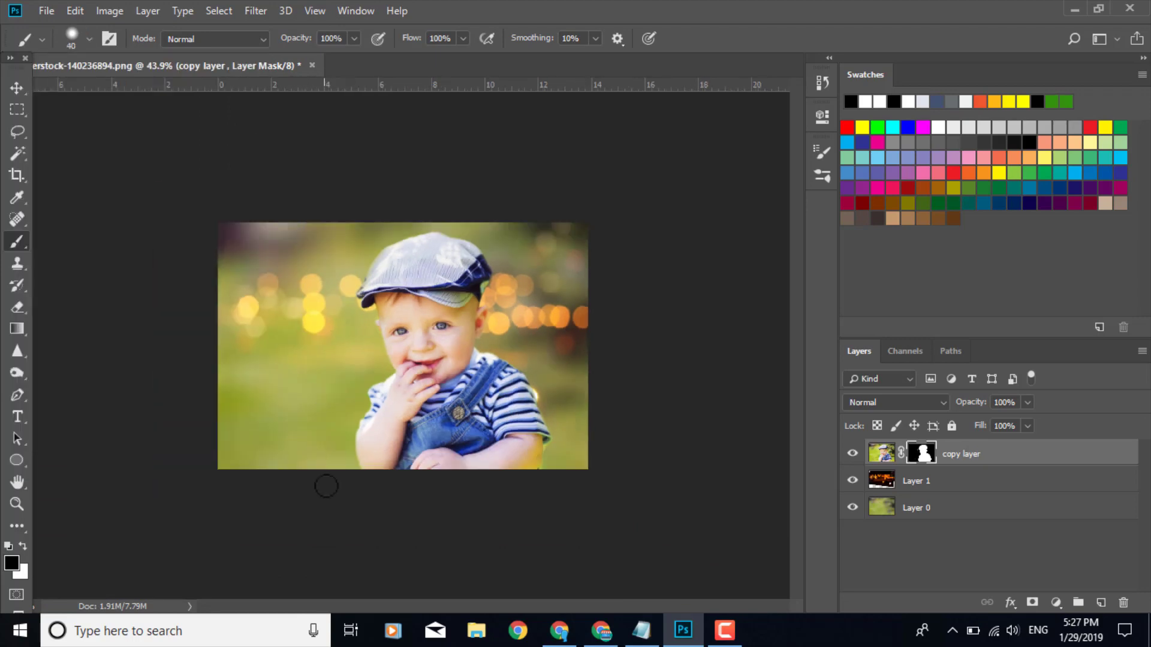
Paint black on the copy layer's mask with a 9 px brush to clean the fringe along the outer edge of the striped sleeve.
scroll(672, 480, up, 7)
scroll(753, 584, up, 7)
scroll(741, 585, down, 2)
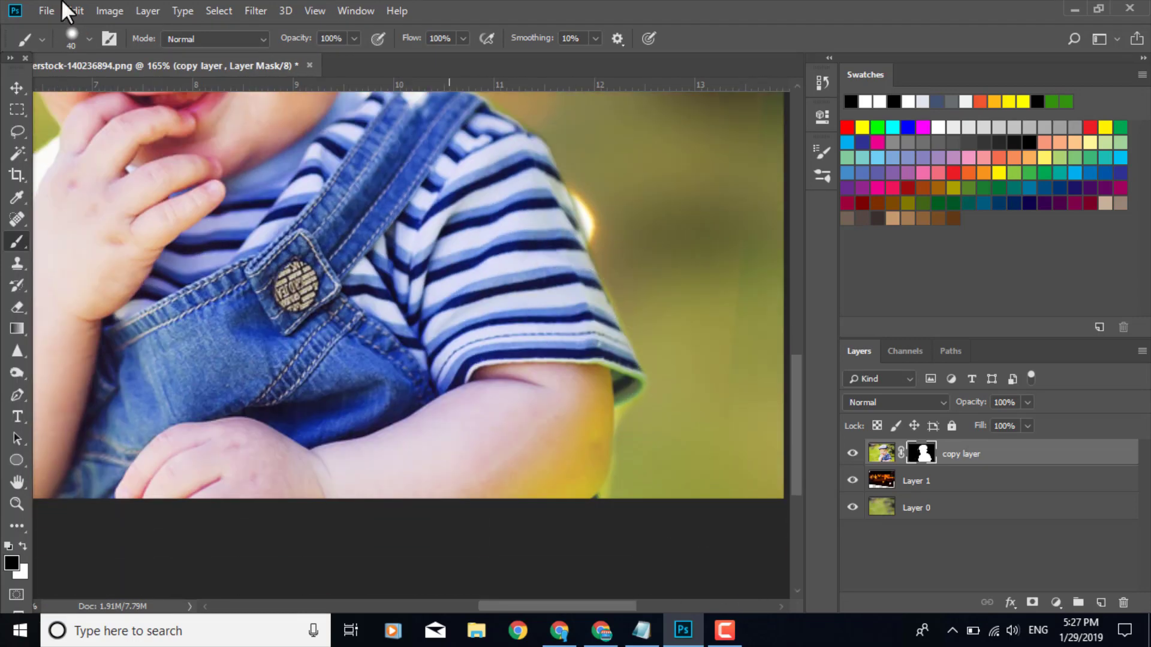
click(71, 39)
click(667, 493)
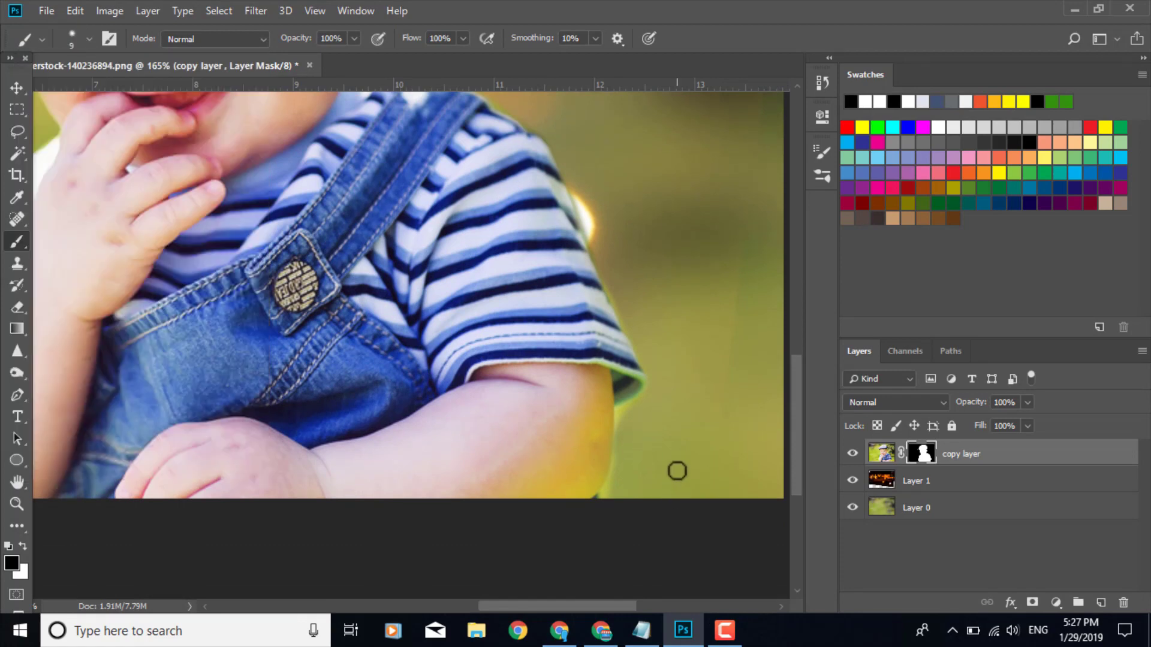
scroll(673, 473, up, 2)
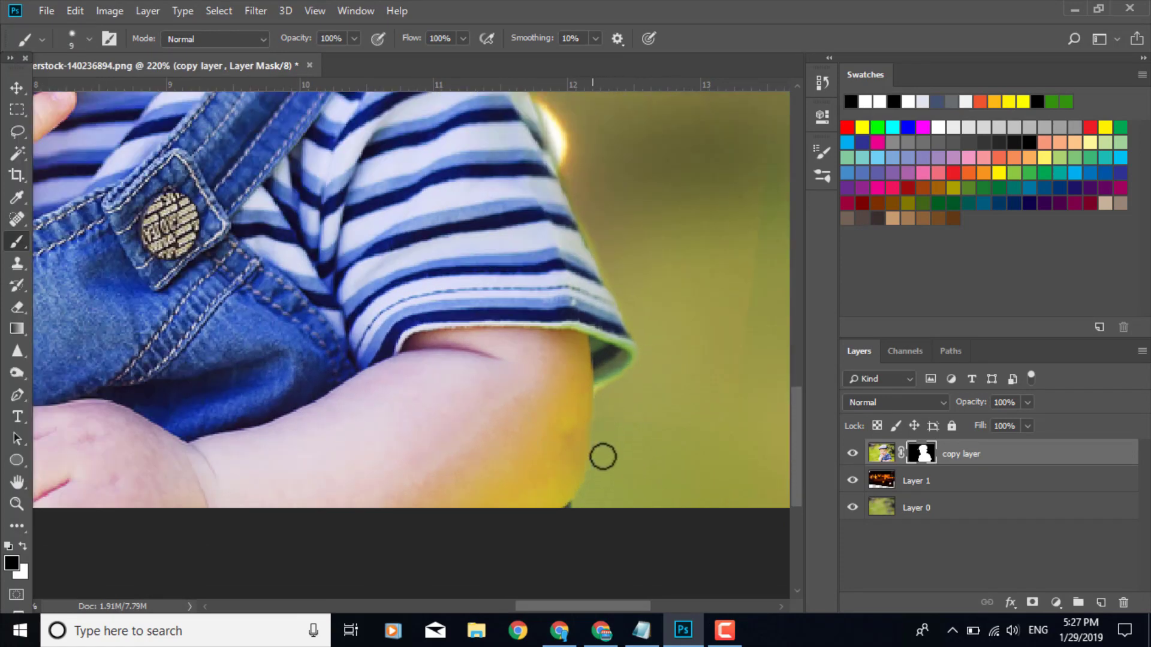
scroll(671, 465, up, 4)
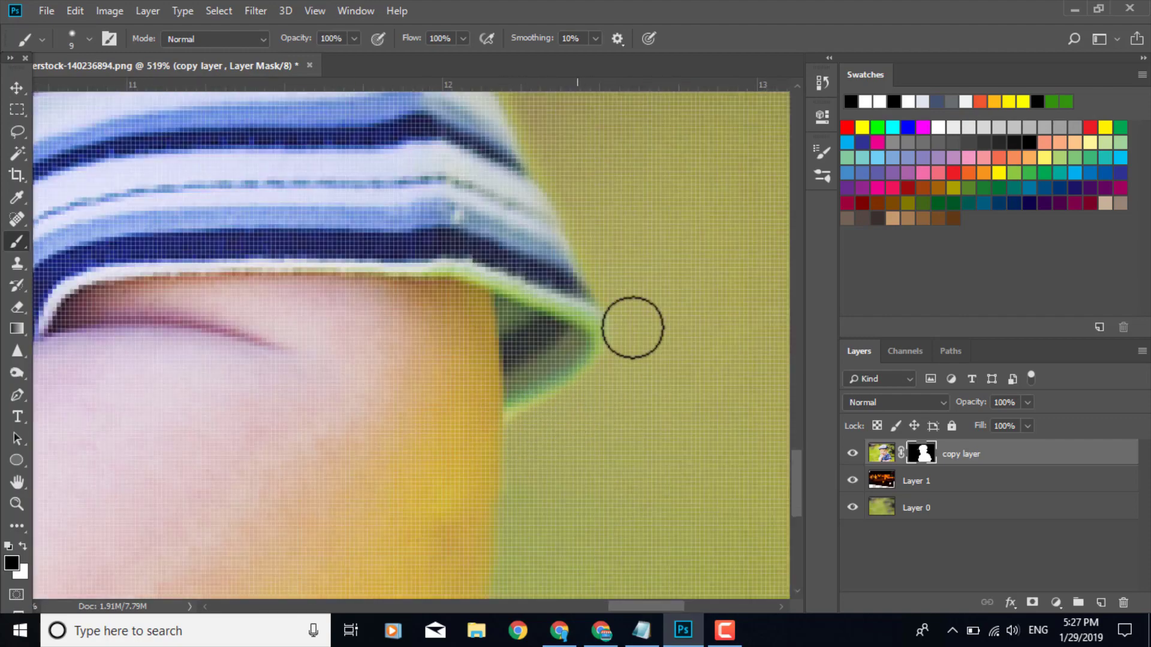
scroll(620, 463, up, 1)
scroll(619, 463, up, 7)
drag(429, 174, 533, 476)
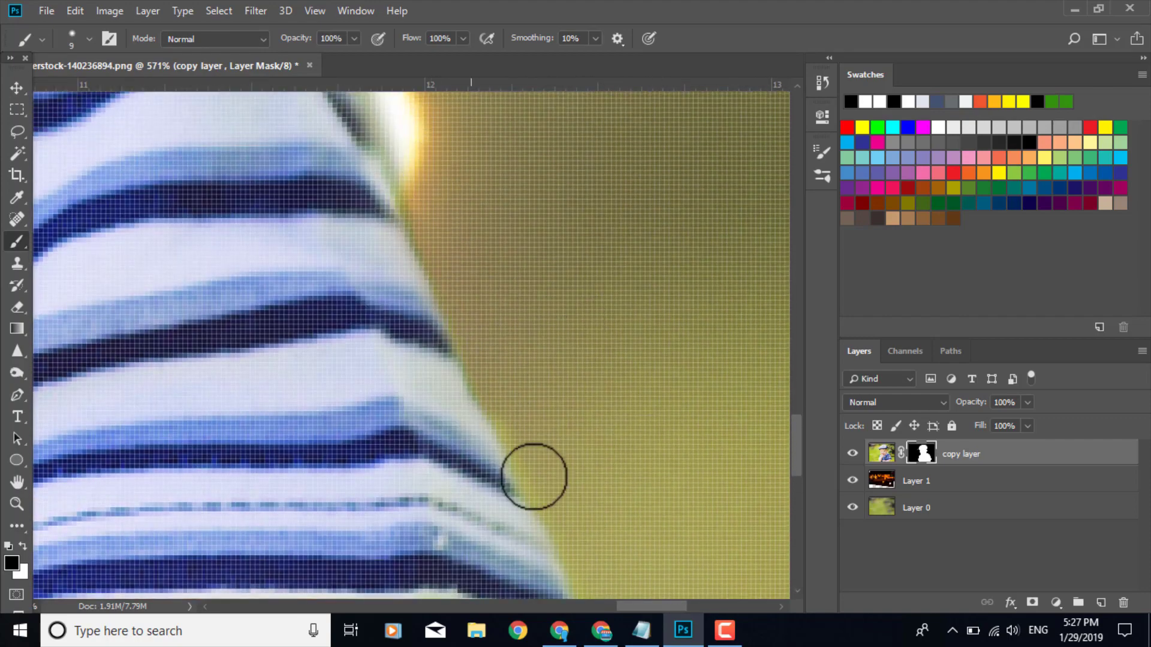
scroll(534, 477, down, 5)
scroll(570, 403, up, 4)
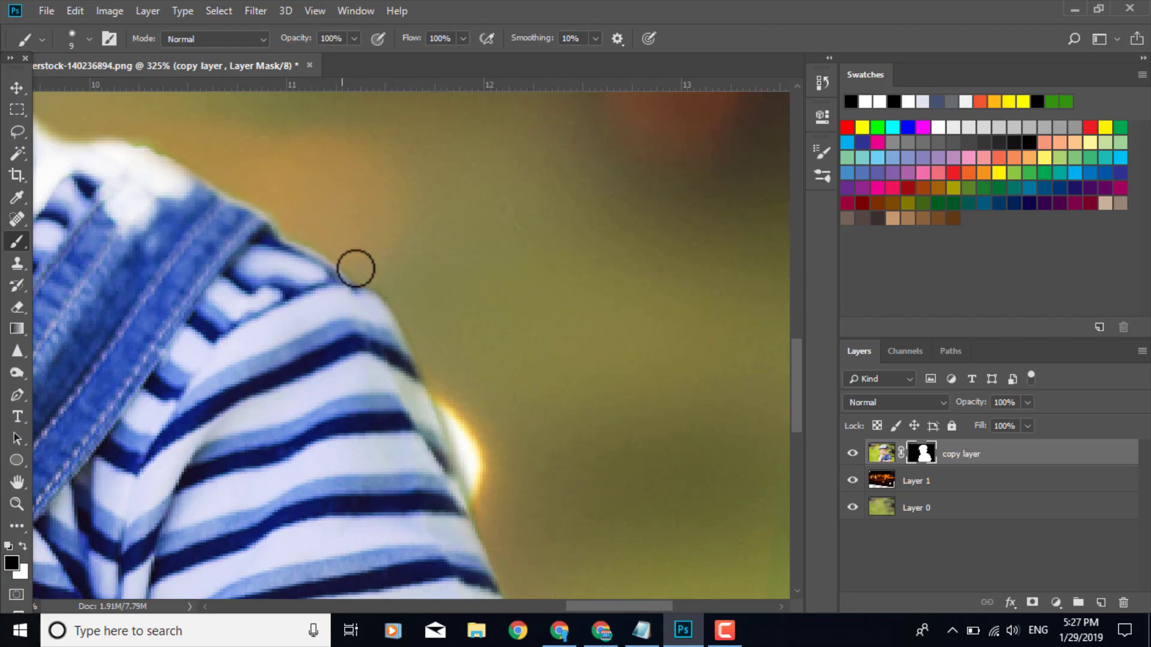
scroll(473, 396, down, 8)
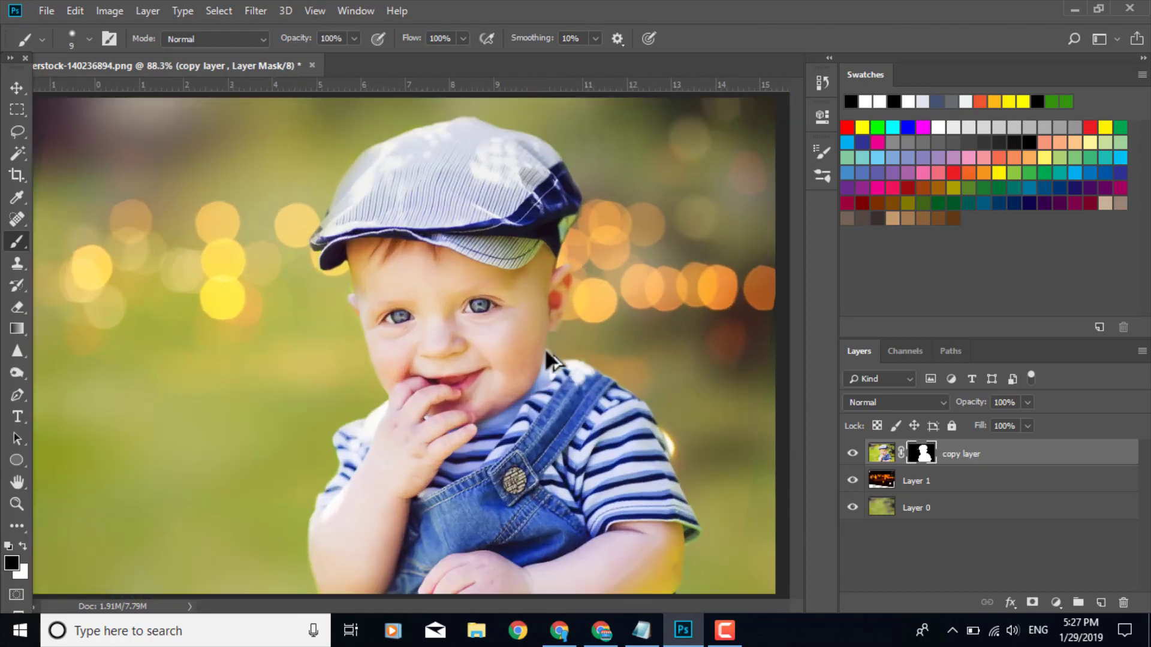
scroll(546, 354, down, 4)
scroll(550, 336, up, 1)
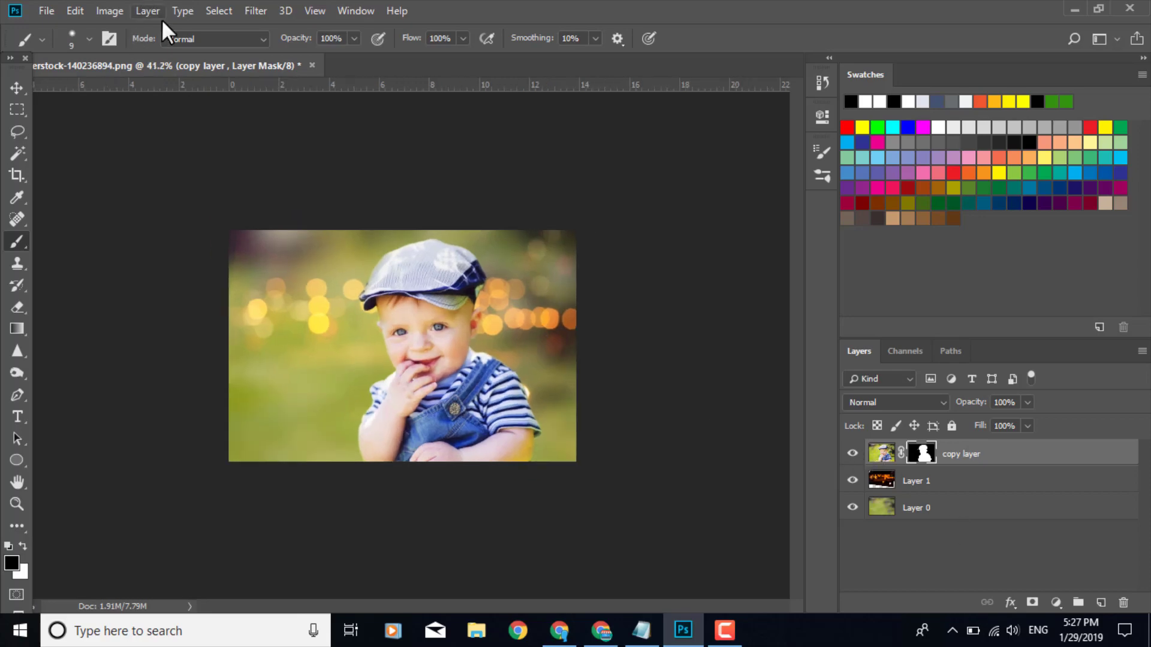
Shift Layer 1's bokeh lights to Hue +29 and Saturation +87 with Hue/Saturation, and set the layer's fill to 91%.
click(881, 453)
click(889, 486)
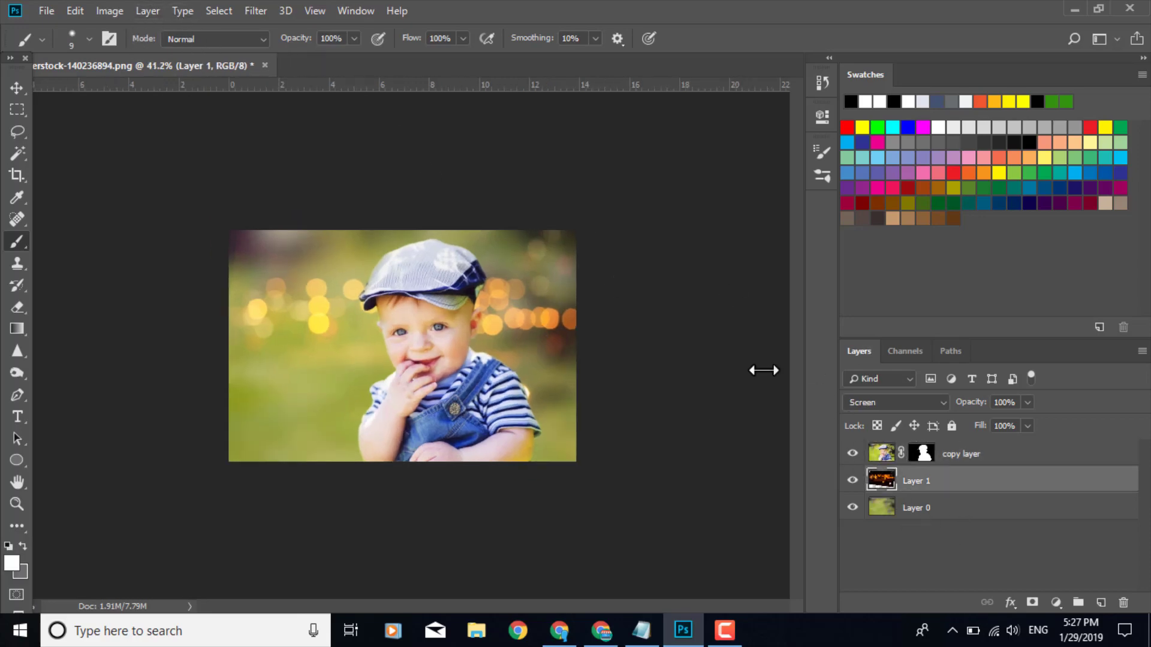
click(115, 13)
click(325, 148)
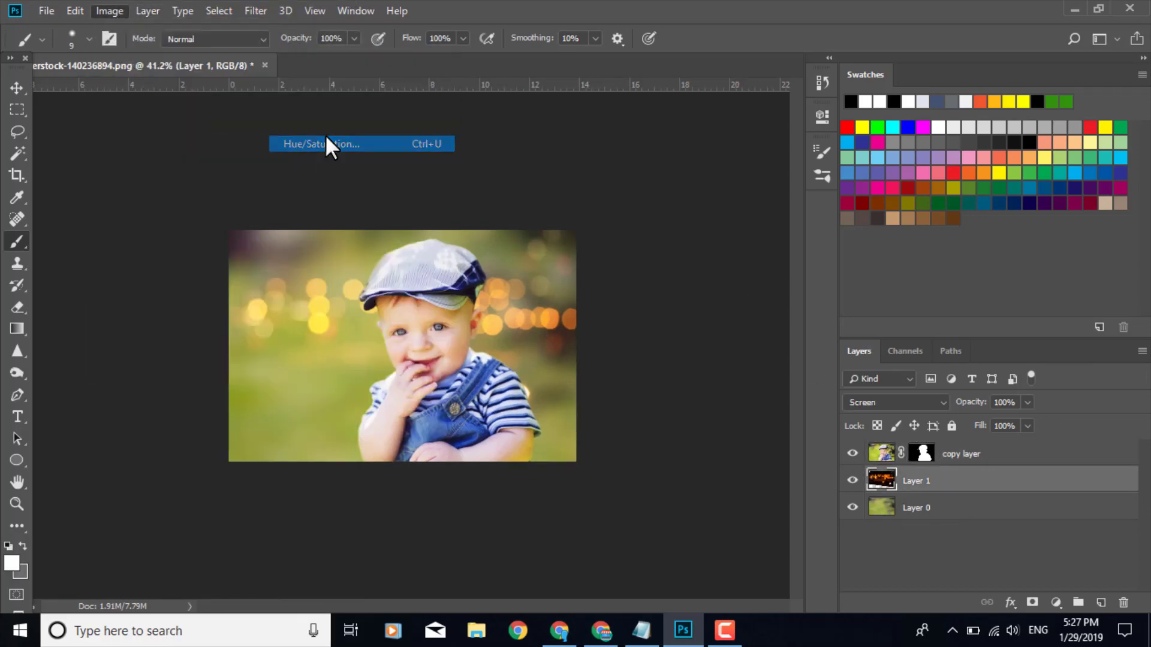
drag(629, 221, 652, 223)
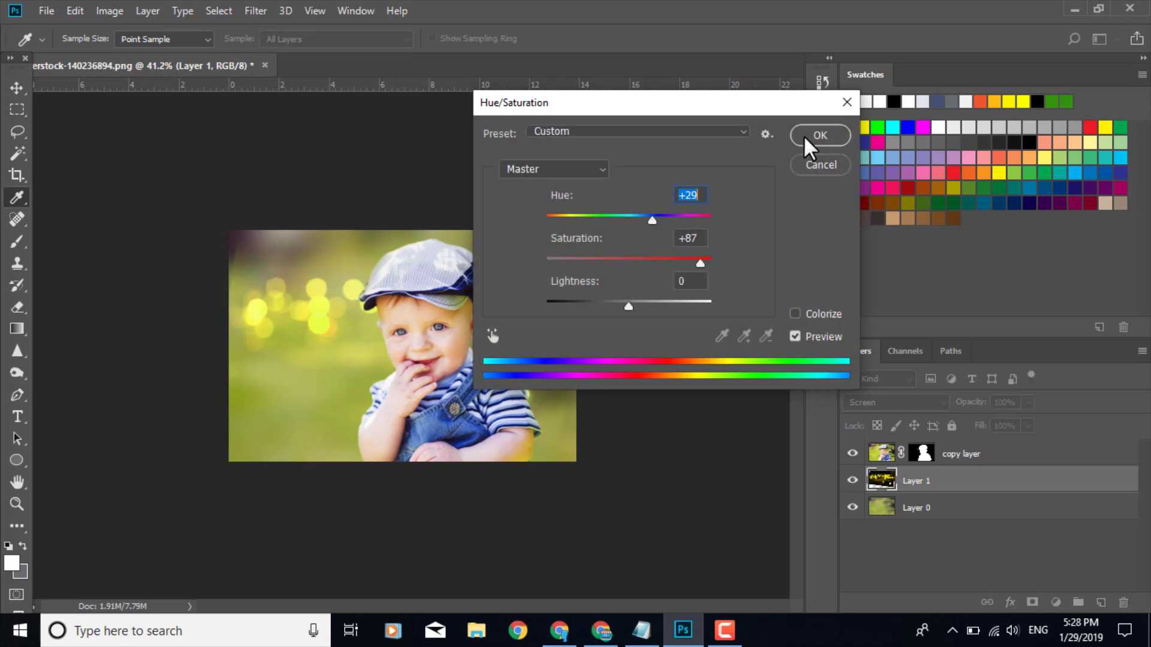
click(805, 135)
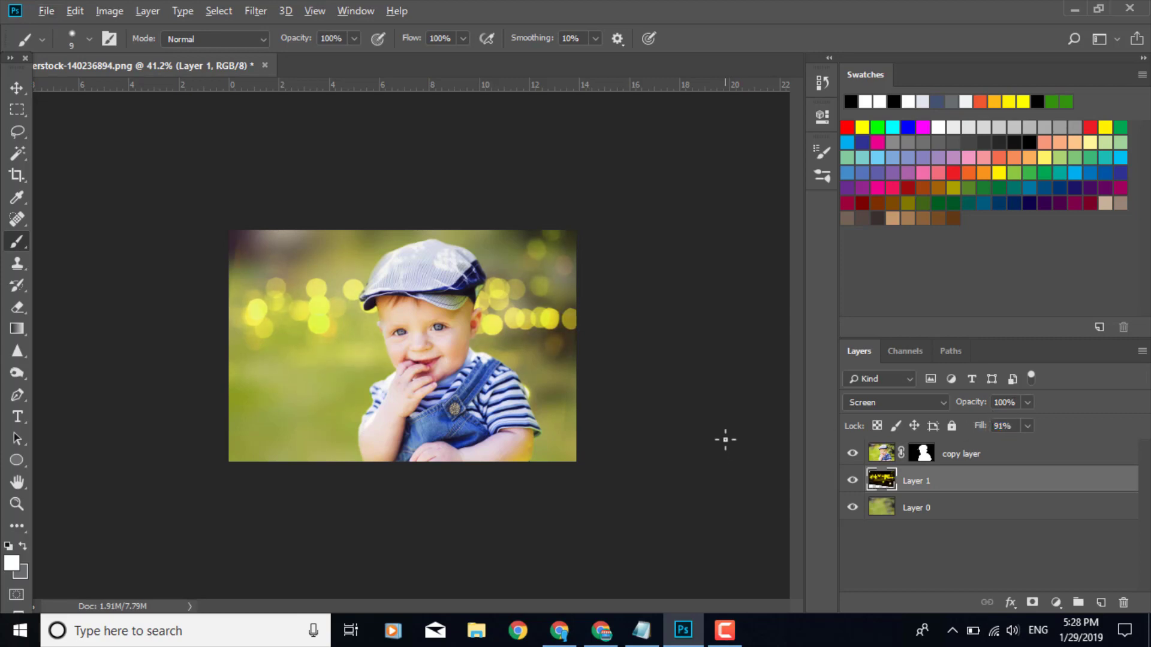
scroll(719, 462, down, 3)
scroll(719, 462, up, 4)
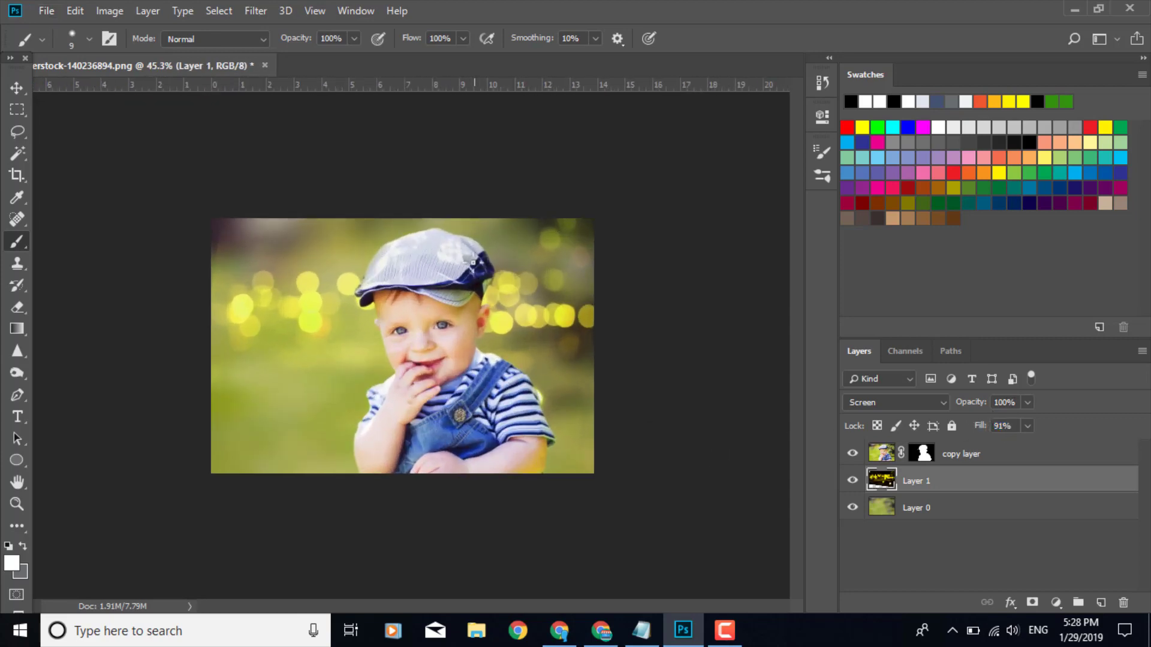
click(893, 459)
click(110, 11)
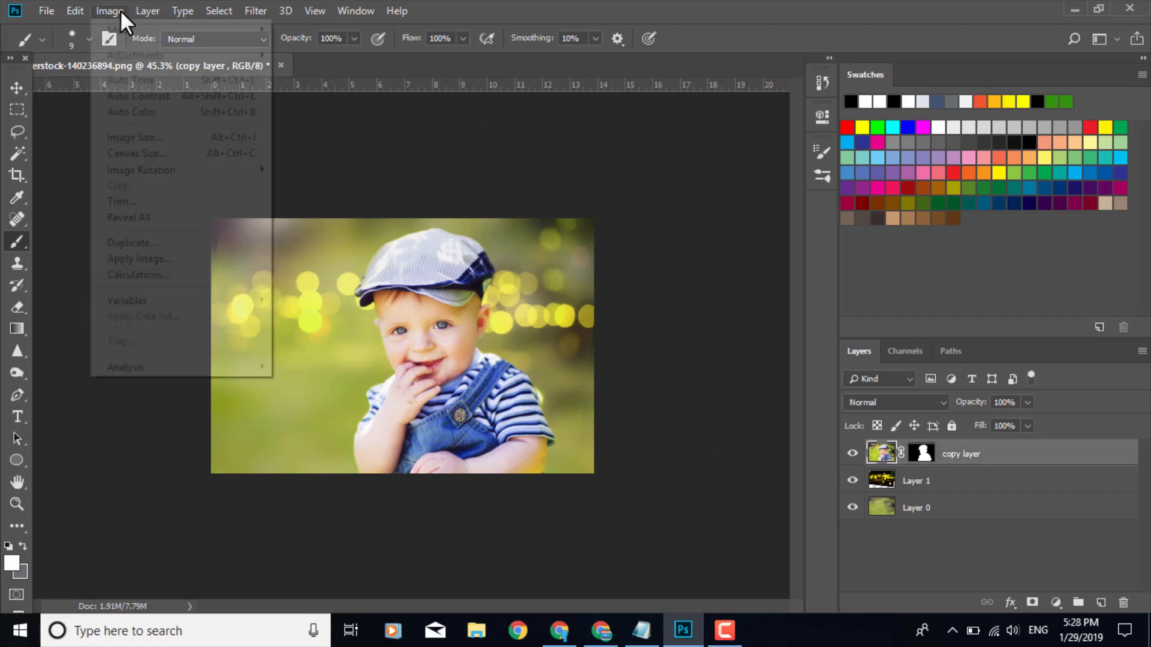
mouse_move(141, 52)
click(345, 158)
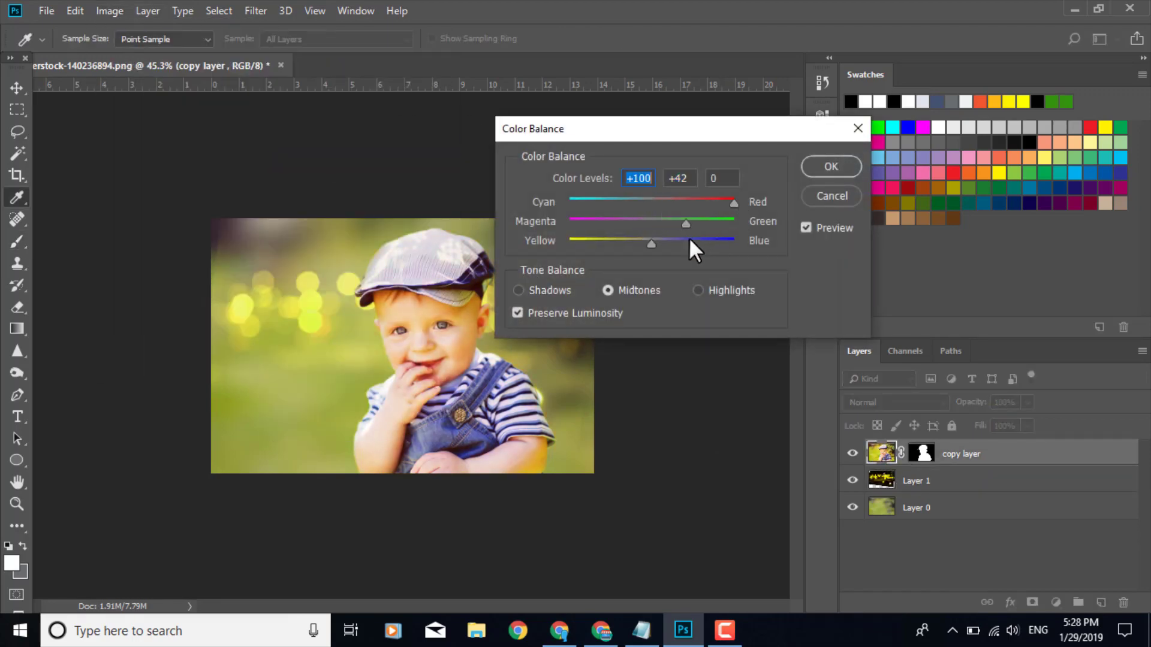
drag(689, 240, 769, 252)
click(830, 196)
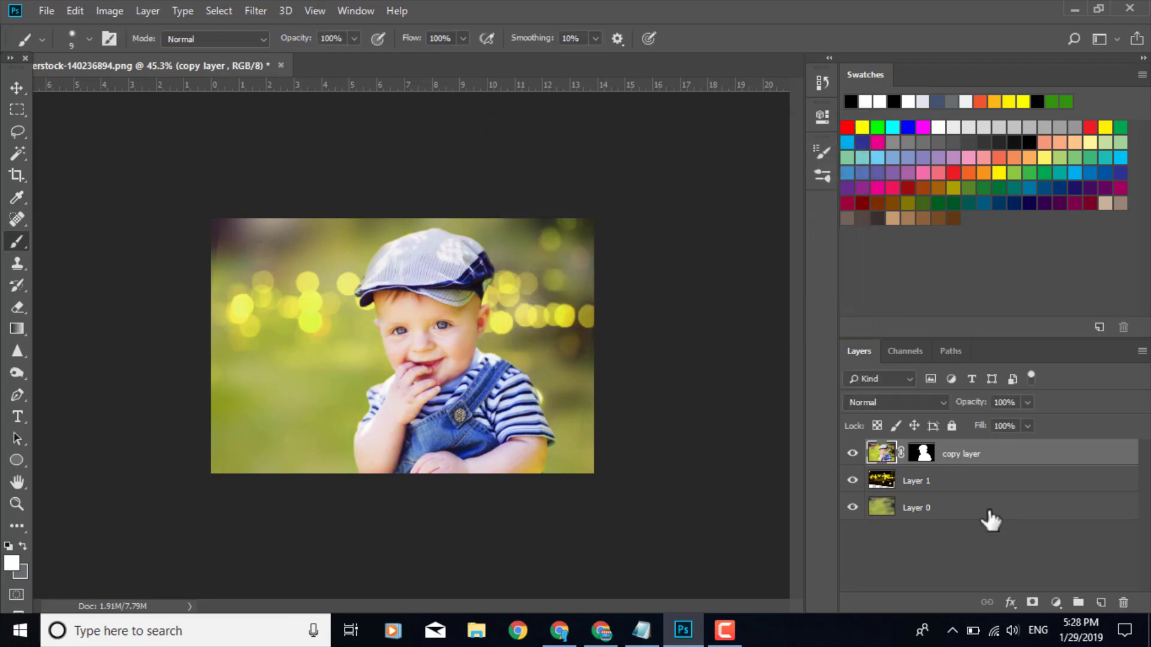
Duplicate the copy layer and apply Color Balance to the duplicate with midtone levels of +100, +100 and +100.
key(ctrl+j)
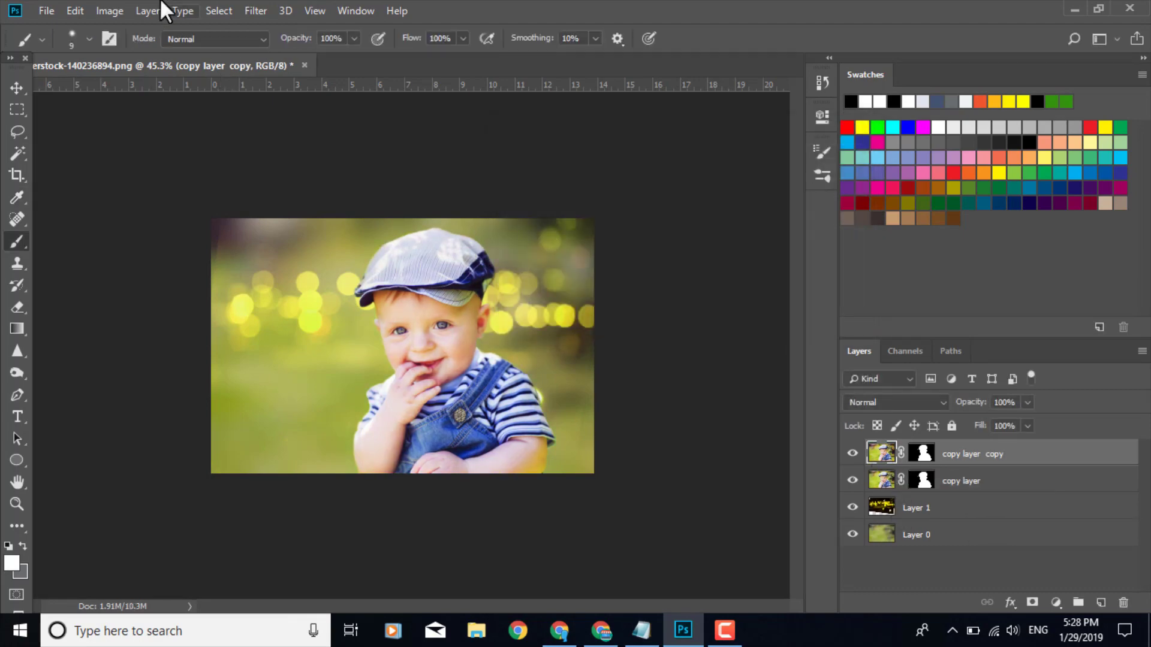
click(110, 10)
mouse_move(156, 55)
click(379, 161)
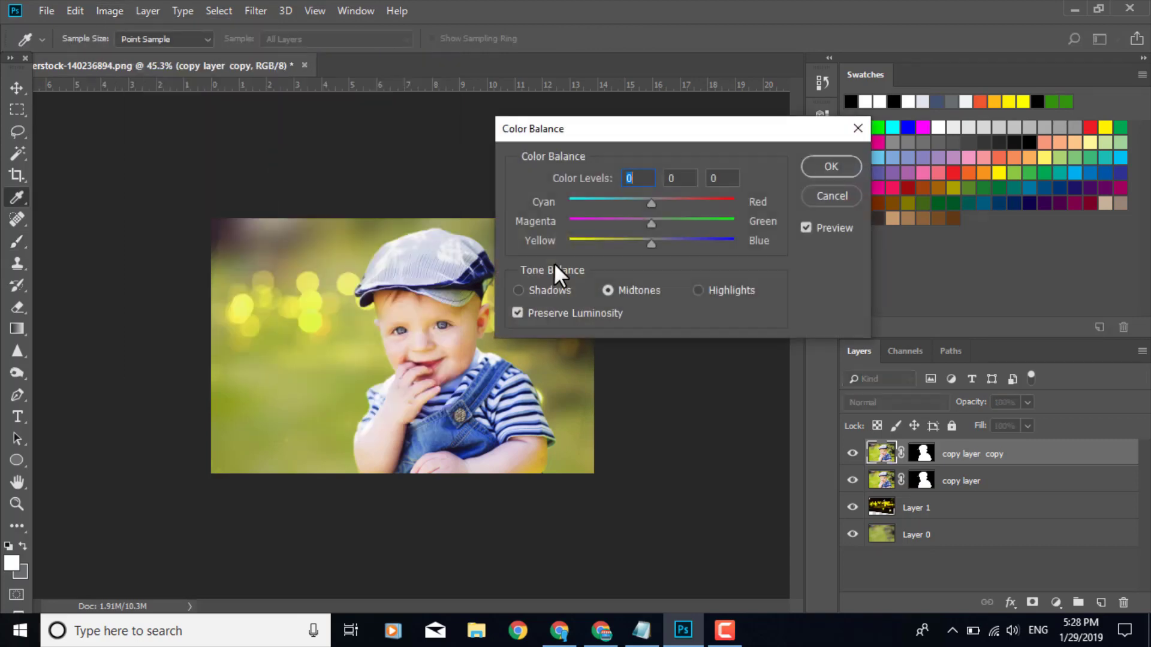
drag(650, 202, 734, 222)
drag(650, 244, 757, 240)
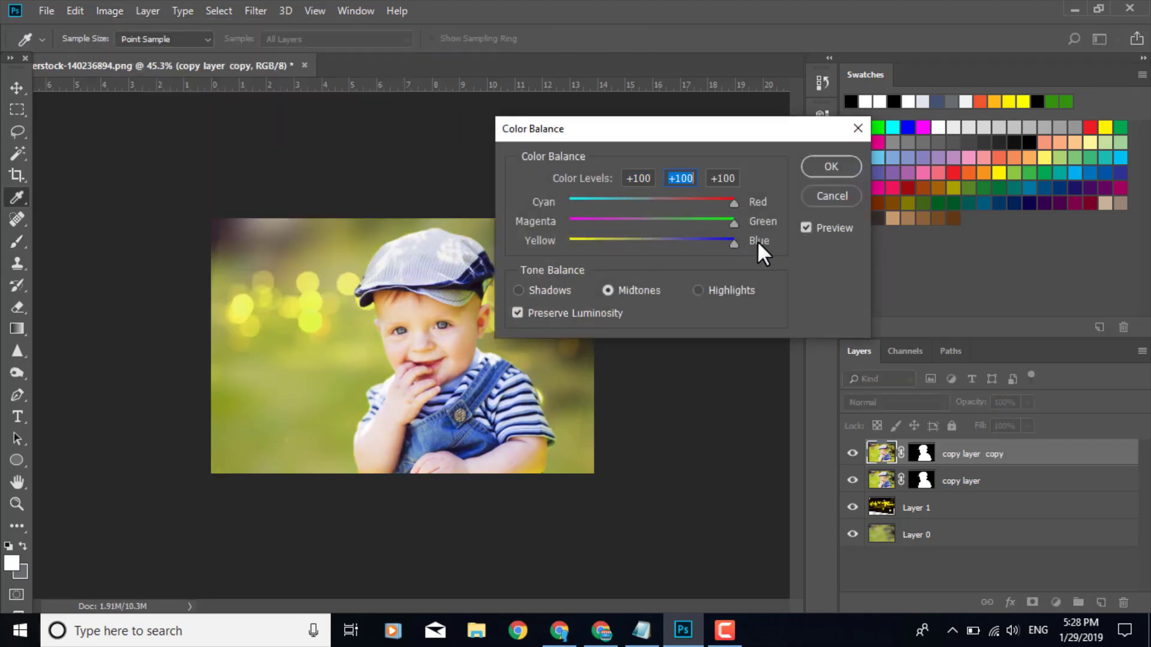
click(822, 169)
Duplicate the color-balanced layer twice and merge the three duplicates above the copy layer into one layer.
key(ctrl+j)
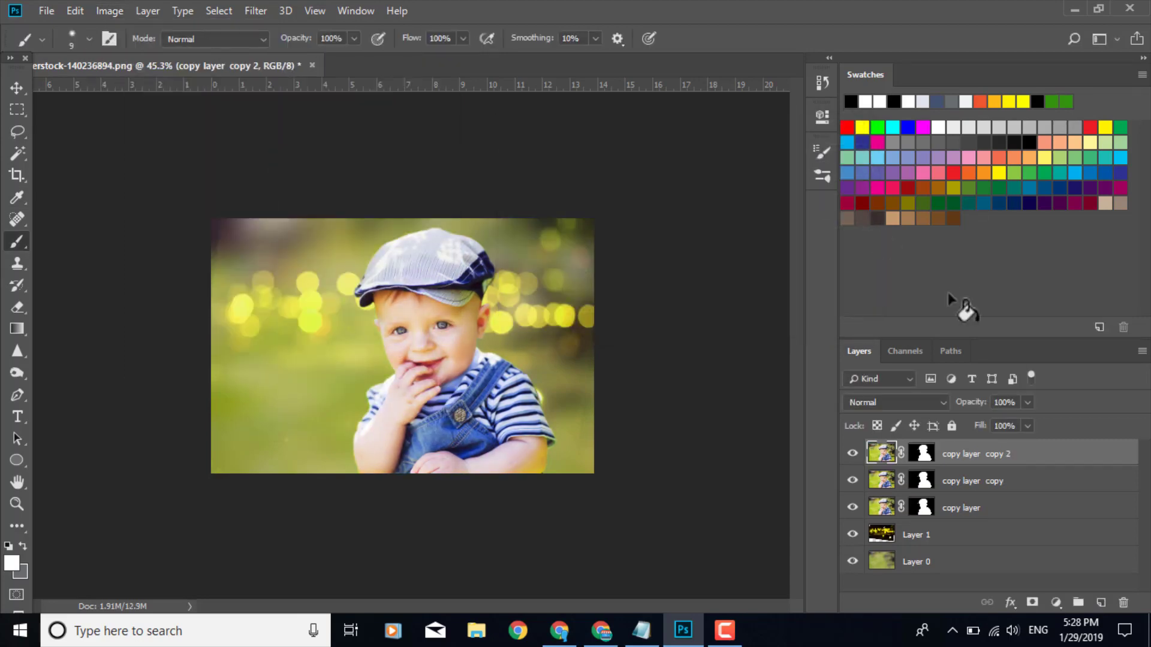
key(ctrl+j)
shift+click(990, 510)
key(ctrl+e)
scroll(426, 360, up, 7)
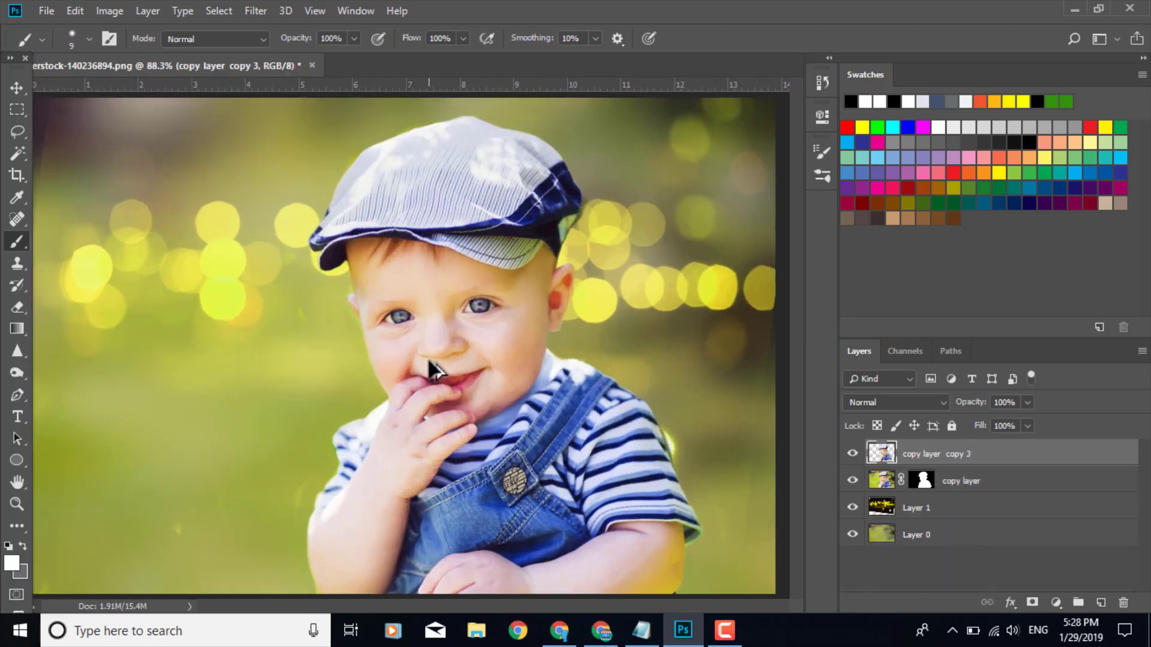
scroll(426, 360, down, 3)
Erase the cap area from the merged layer with a 401 px eraser, and toggle the layer's visibility to compare.
right_click(21, 305)
click(65, 308)
click(89, 39)
click(184, 92)
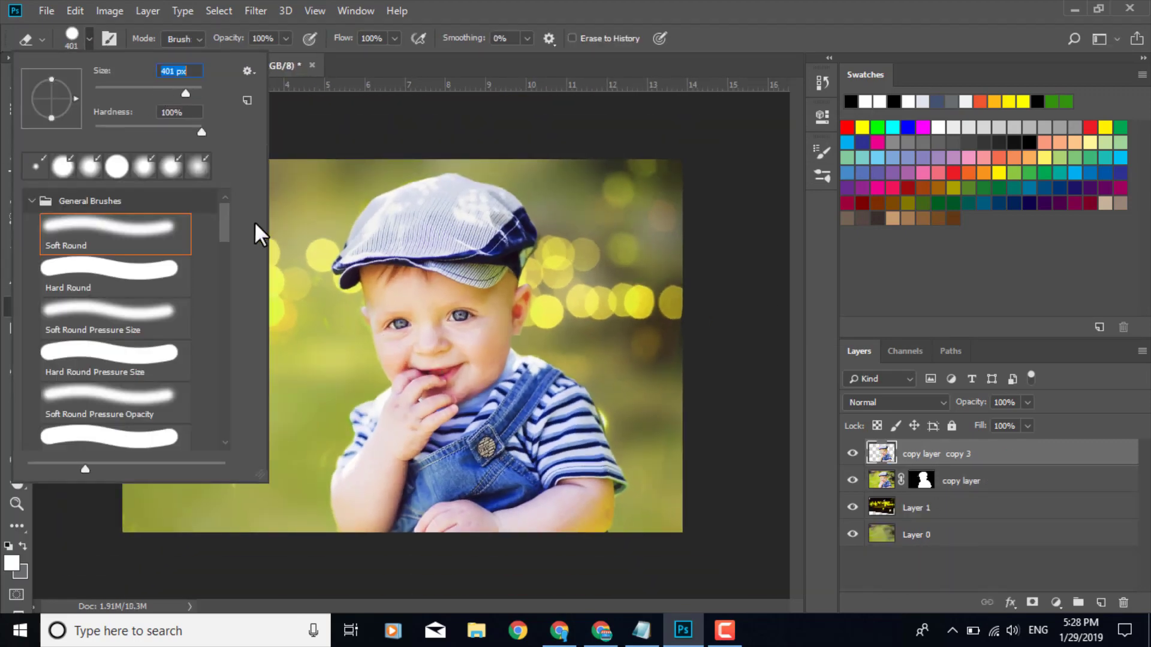
click(317, 539)
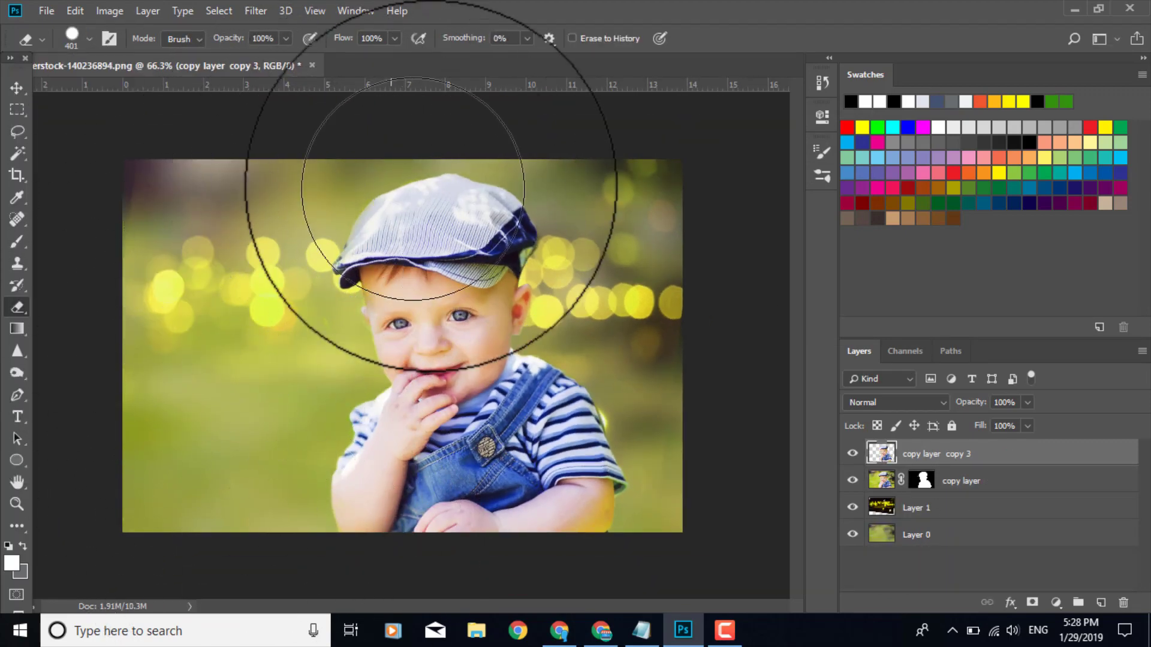
click(854, 454)
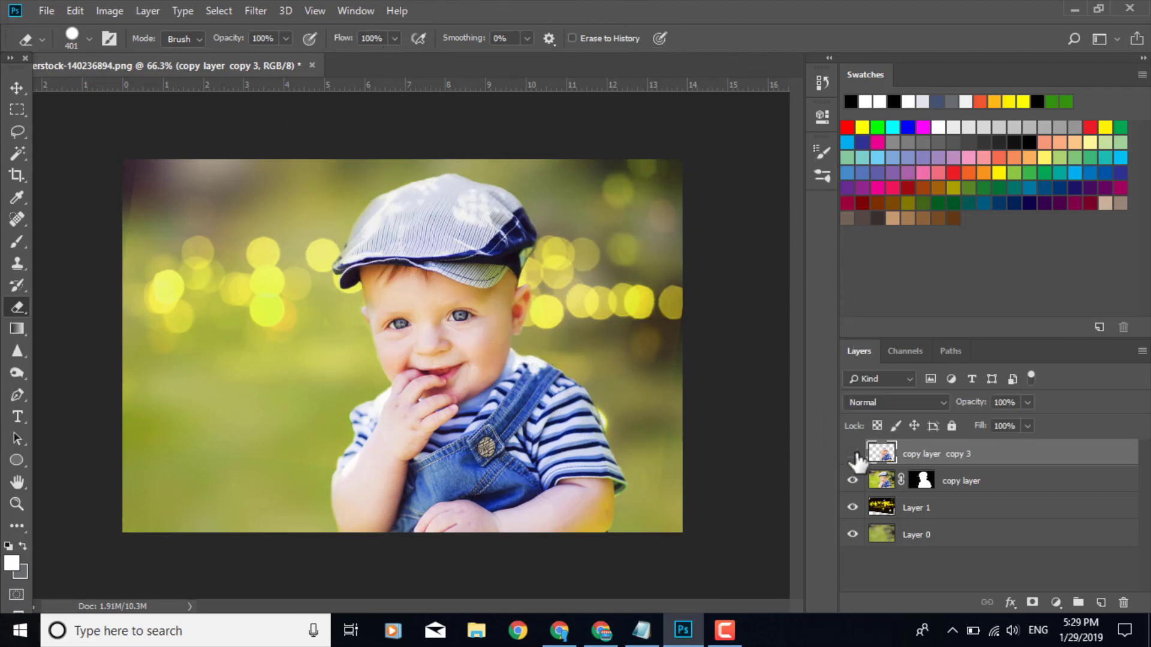
Reduce the saturation of the merged child layer with a Hue/Saturation adjustment.
click(110, 11)
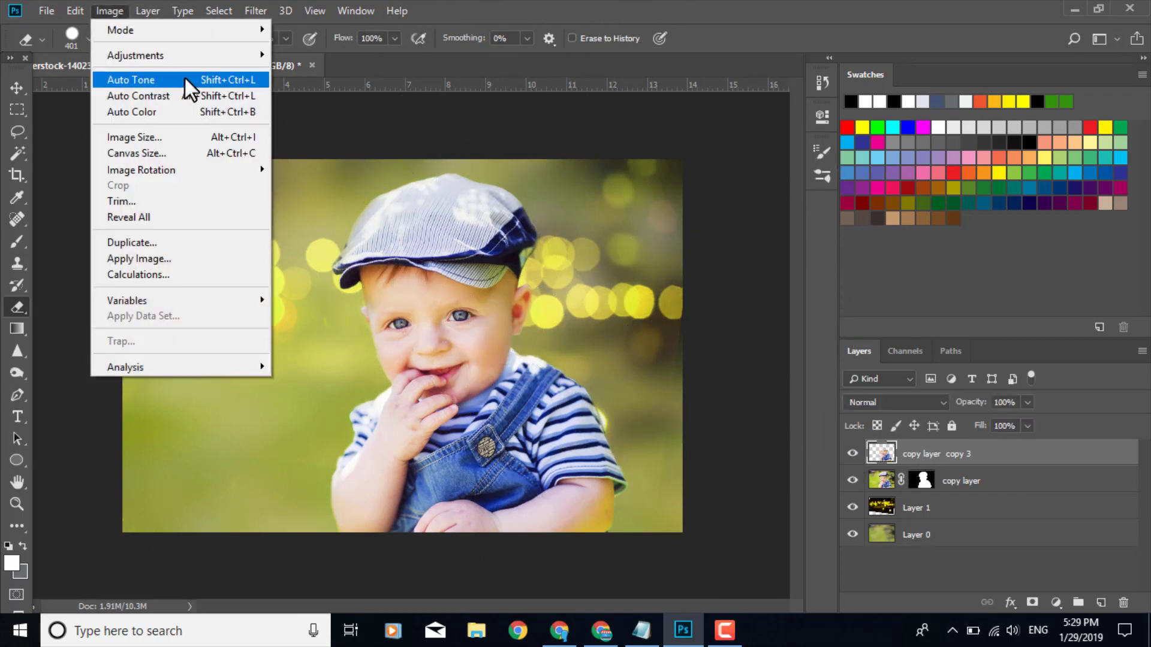
mouse_move(221, 55)
click(339, 143)
drag(628, 263, 682, 263)
mouse_move(628, 219)
mouse_down()
mouse_move(667, 220)
mouse_move(590, 213)
mouse_move(675, 219)
mouse_move(574, 219)
mouse_move(635, 219)
mouse_up()
drag(657, 259, 583, 262)
key(Return)
Erase the desaturated layer over the clothing, hands and lower face, reducing the eraser from 401 px to 99 px for the face.
key(e)
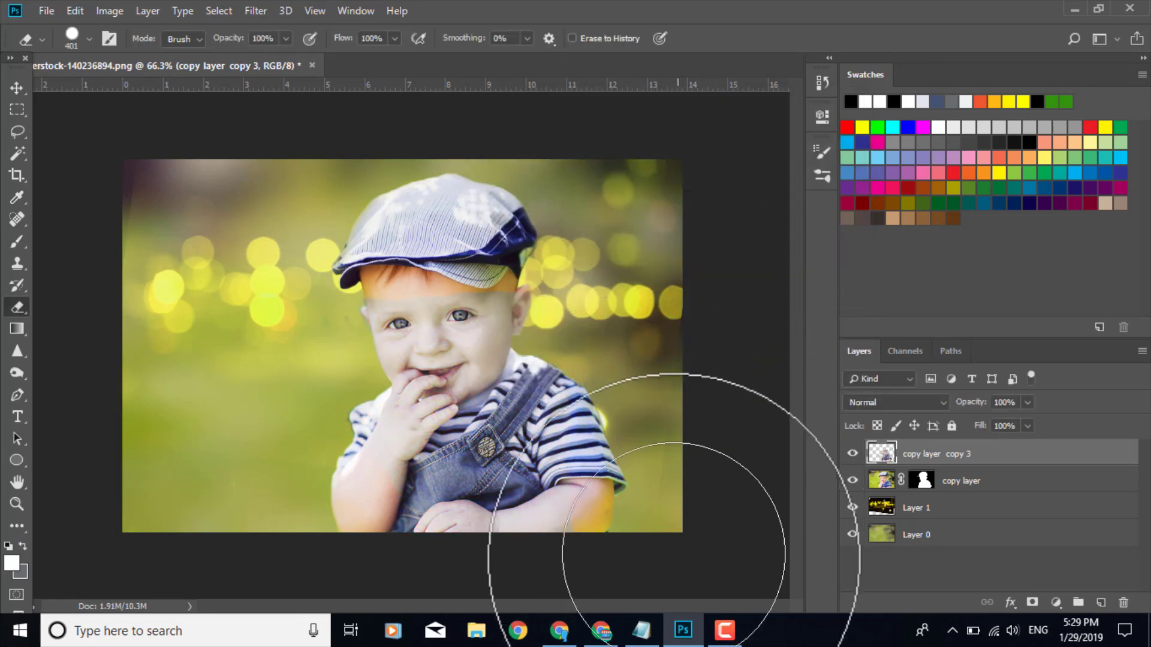
scroll(437, 527, up, 3)
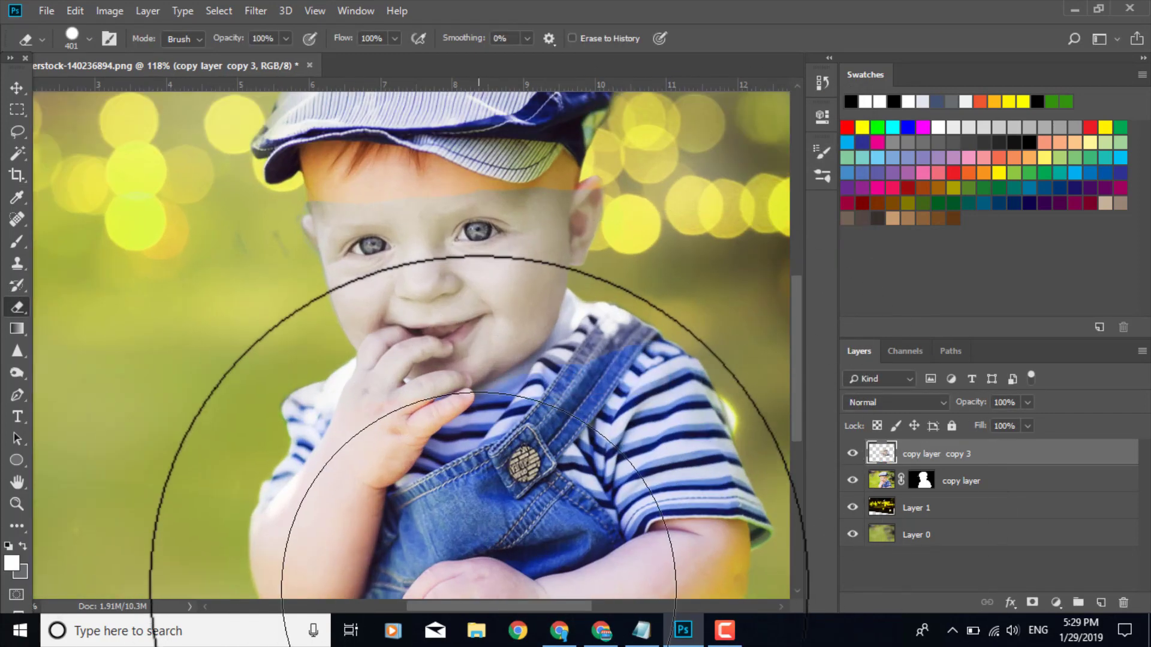
click(90, 40)
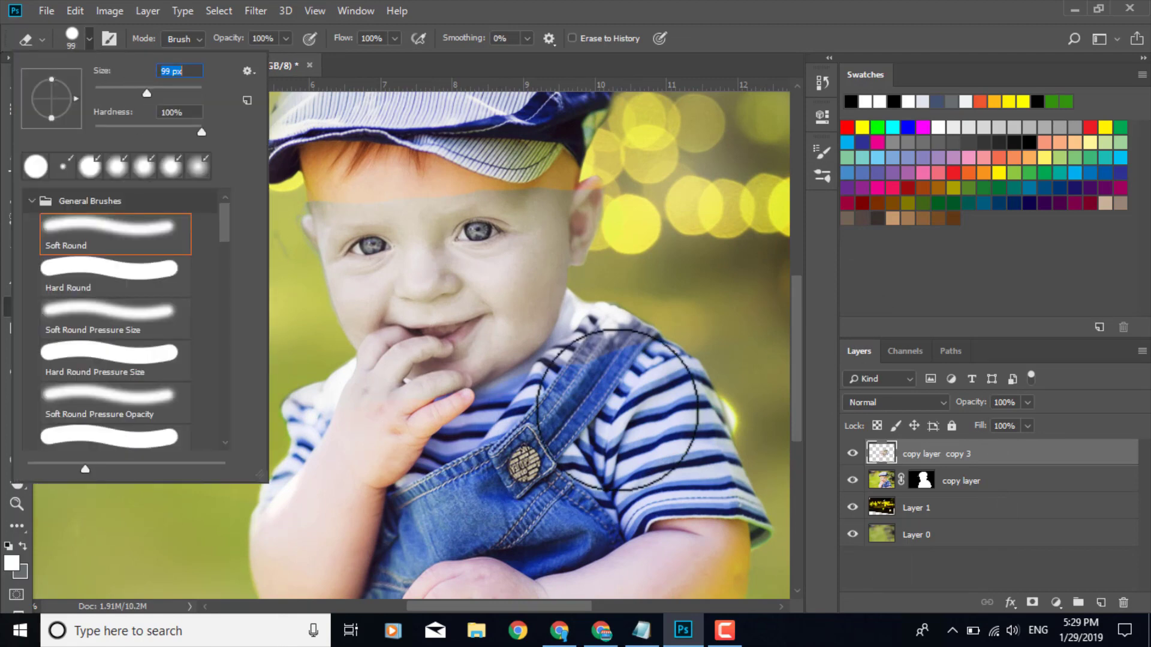
key(Return)
scroll(574, 444, down, 3)
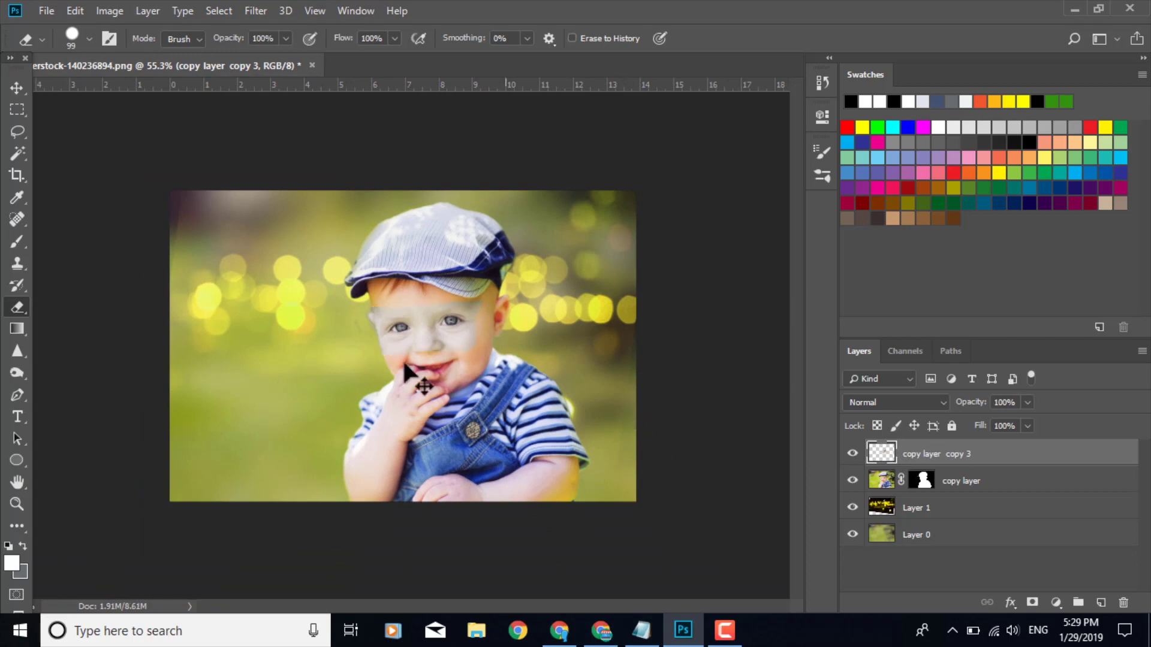
Erase the desaturated layer over the forehead and upper cheeks with a 53 px eraser, keeping the areas around both eyes.
scroll(405, 366, up, 8)
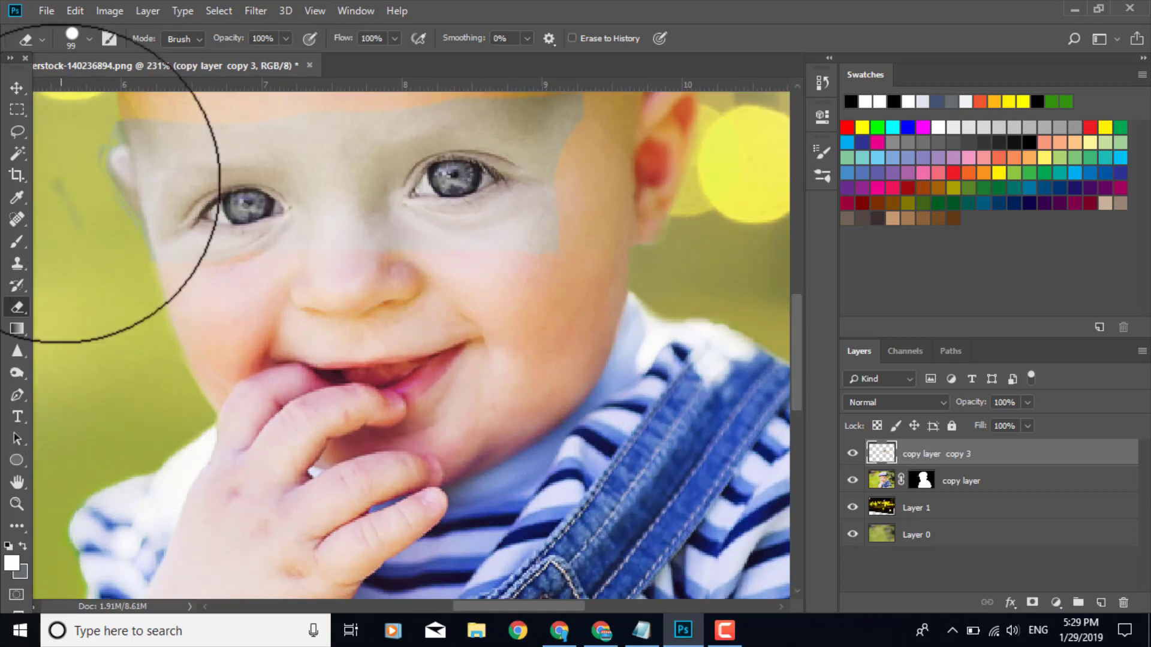
click(62, 184)
click(89, 39)
click(122, 91)
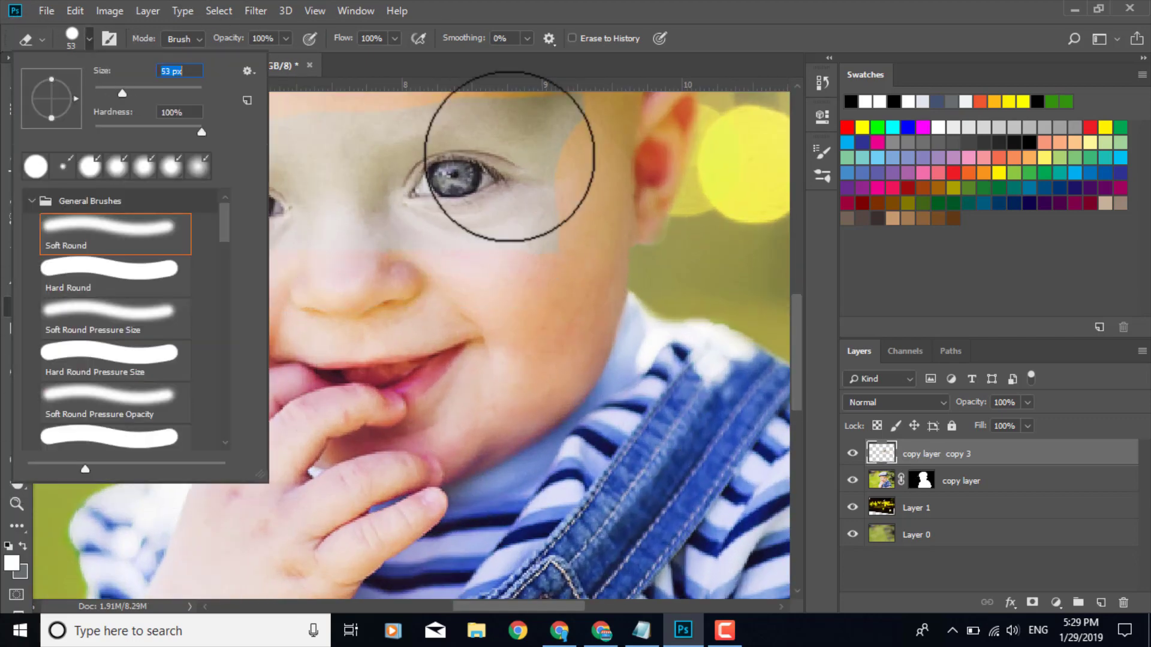
mouse_move(439, 298)
mouse_down()
mouse_move(356, 259)
mouse_move(354, 222)
mouse_move(514, 266)
mouse_move(574, 244)
mouse_up()
scroll(583, 270, up, 3)
mouse_move(572, 231)
mouse_down()
mouse_move(545, 218)
mouse_move(162, 258)
mouse_move(187, 287)
mouse_move(193, 249)
mouse_up()
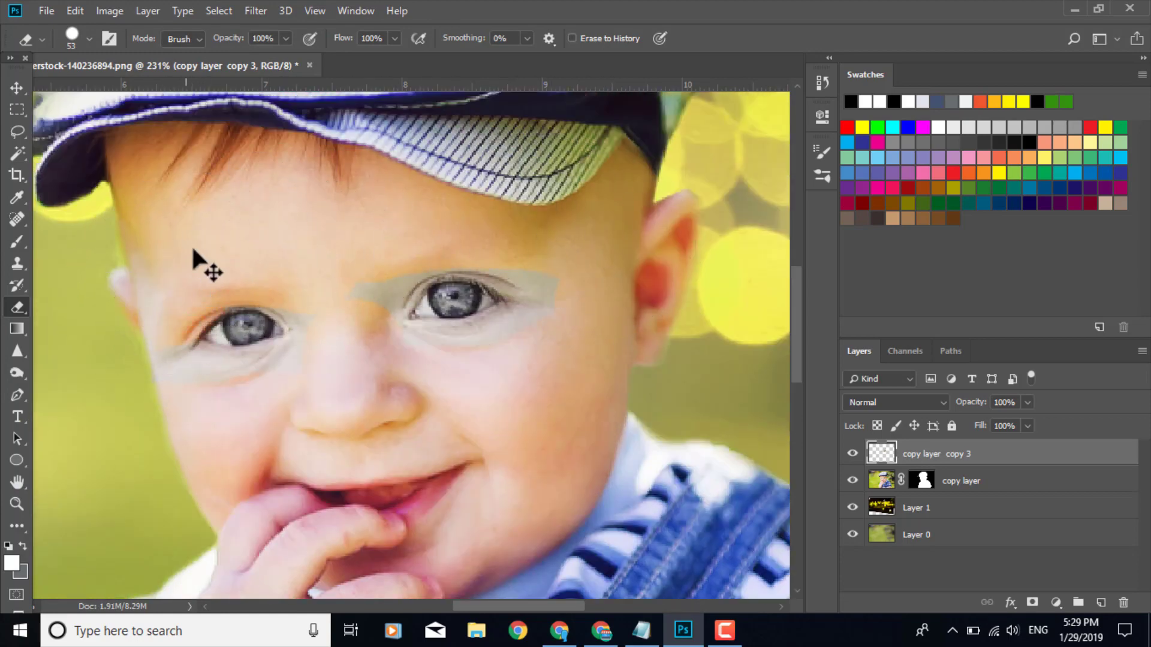
Erase the remaining desaturated patches around both eyes with the 53 px eraser, and reduce the eraser to 9 px.
scroll(160, 308, up, 2)
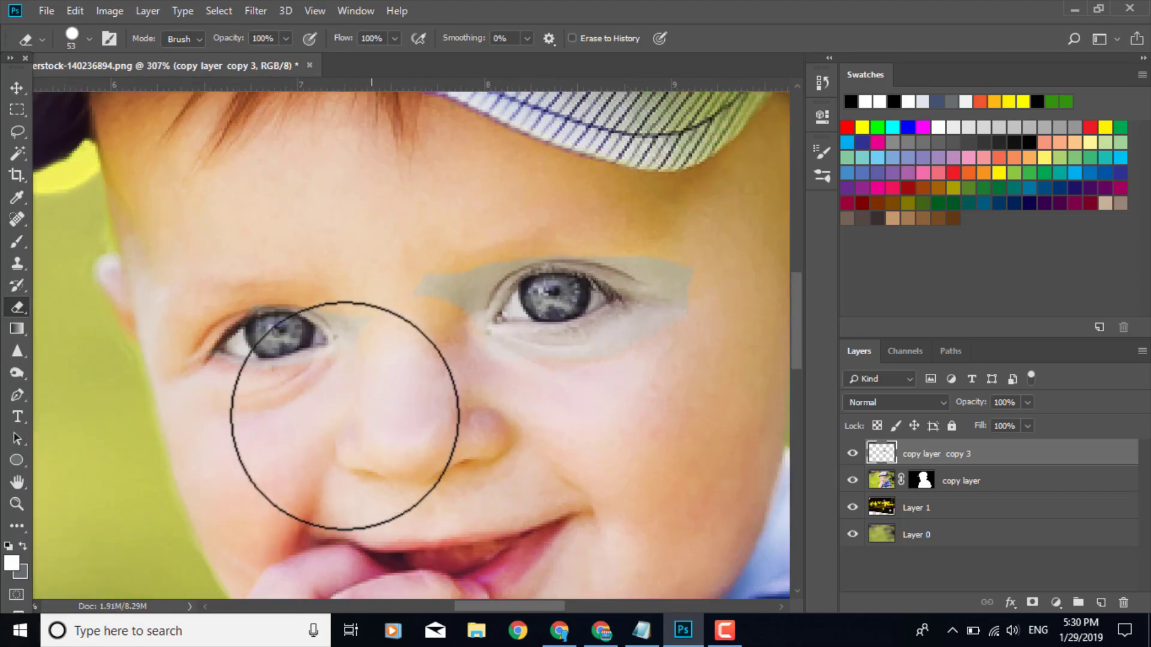
mouse_move(380, 411)
mouse_down()
mouse_move(385, 286)
mouse_move(346, 255)
mouse_up()
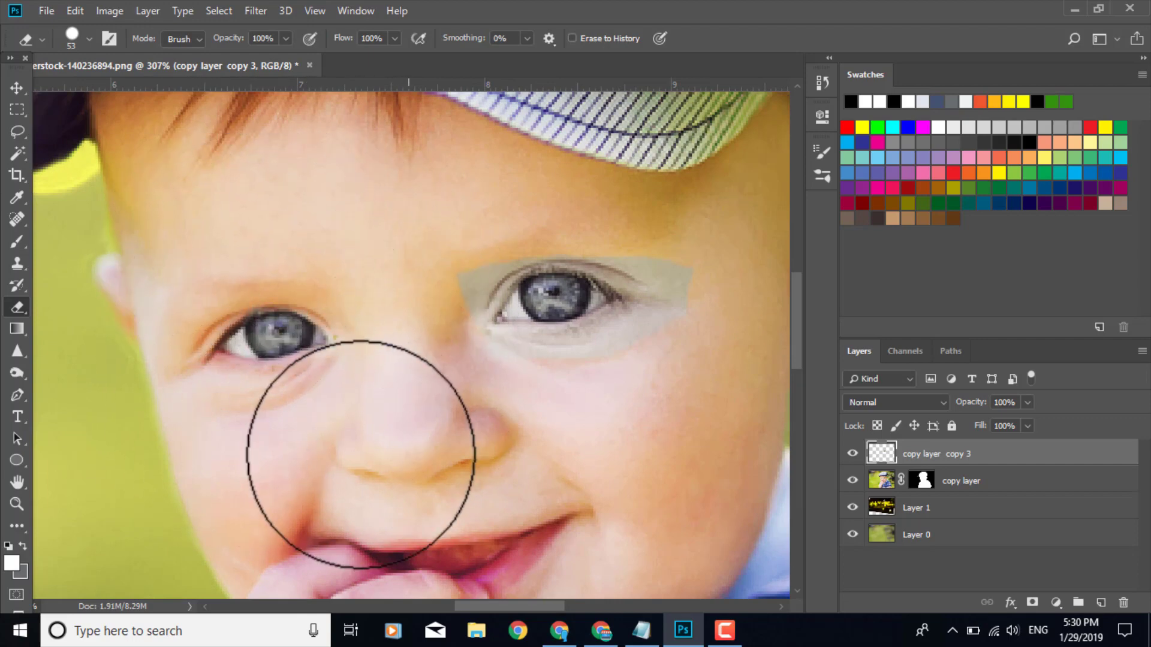
mouse_move(529, 392)
mouse_down()
mouse_move(476, 403)
mouse_move(633, 403)
mouse_move(623, 378)
mouse_move(675, 334)
mouse_move(462, 391)
mouse_move(599, 393)
mouse_up()
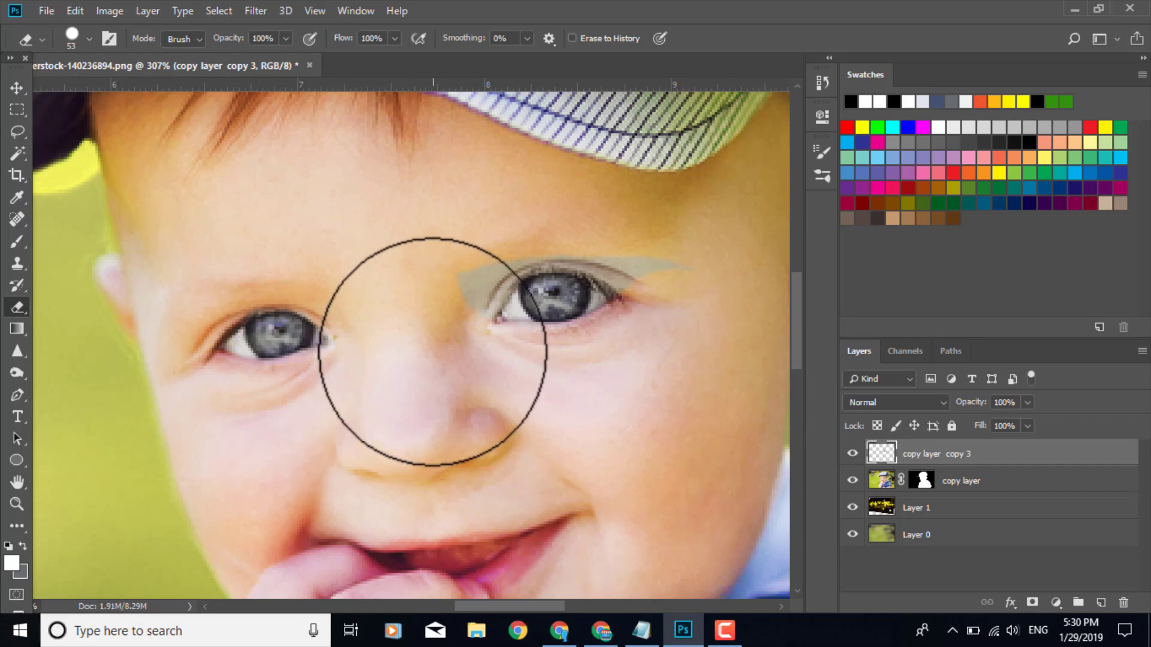
mouse_move(462, 213)
mouse_down()
mouse_move(458, 179)
mouse_move(617, 206)
mouse_move(653, 224)
mouse_up()
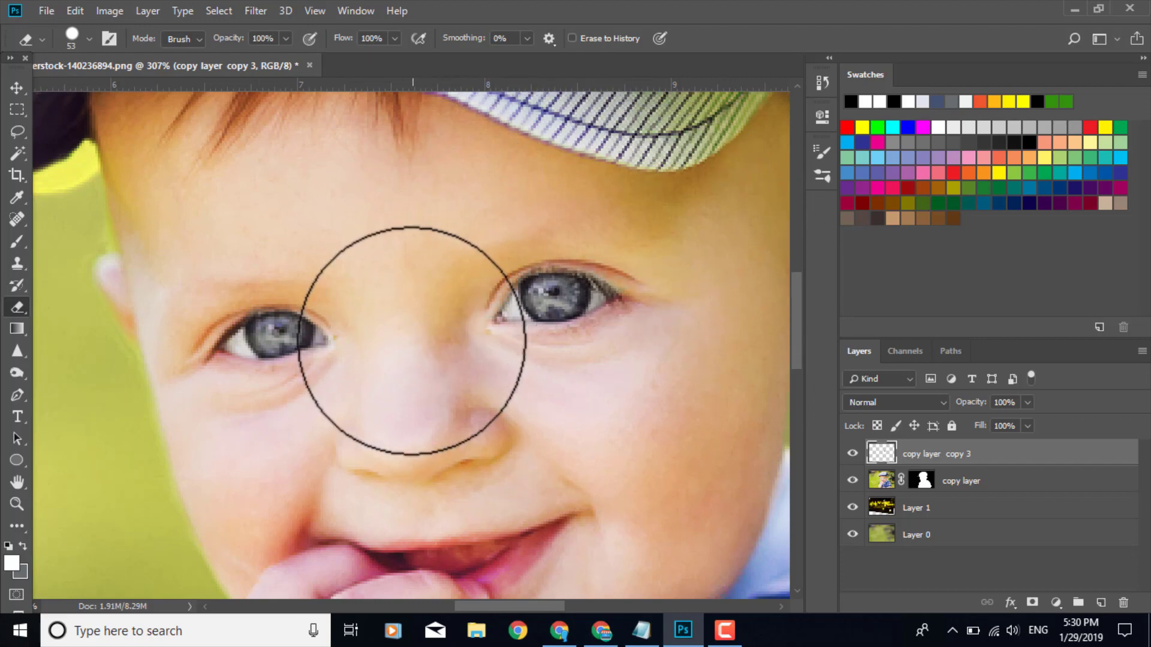
click(88, 39)
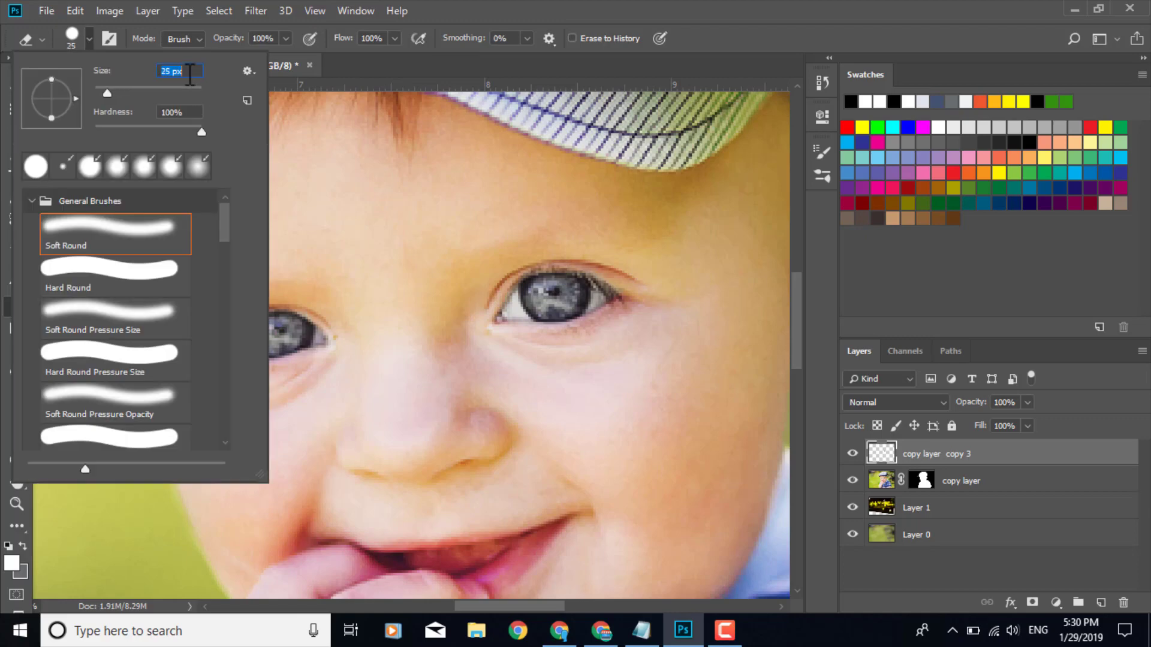
text(9)
key(Return)
scroll(549, 375, up, 2)
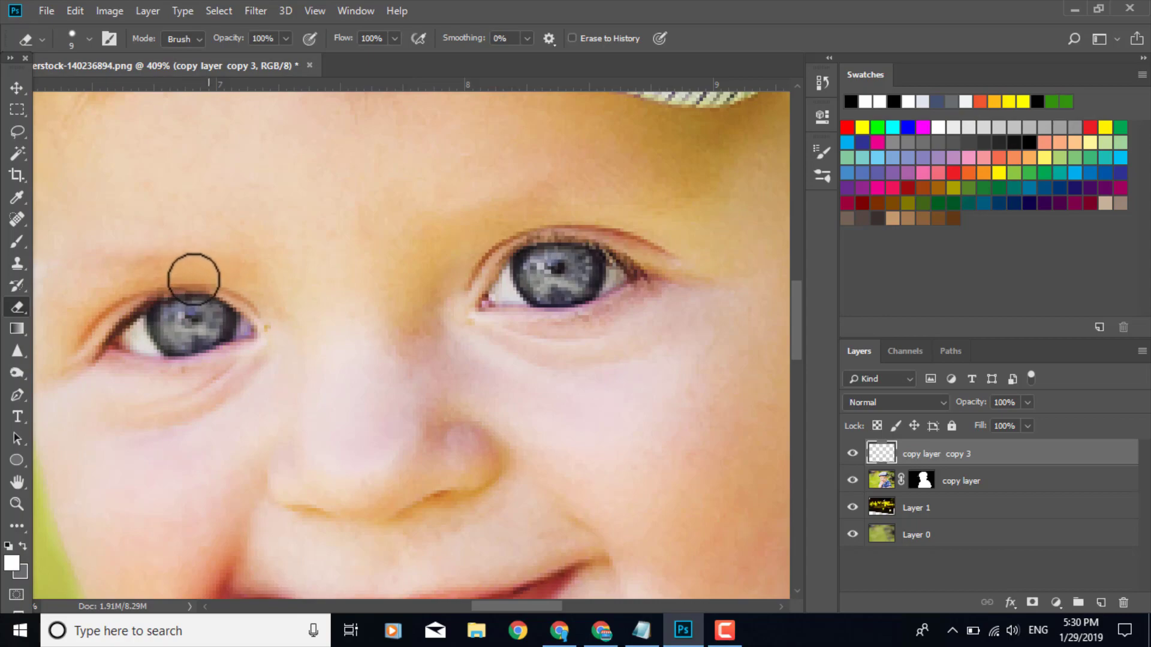
Examine the cleaned-up eyes up close and compare them with the whole picture.
scroll(281, 306, down, 10)
scroll(258, 333, up, 10)
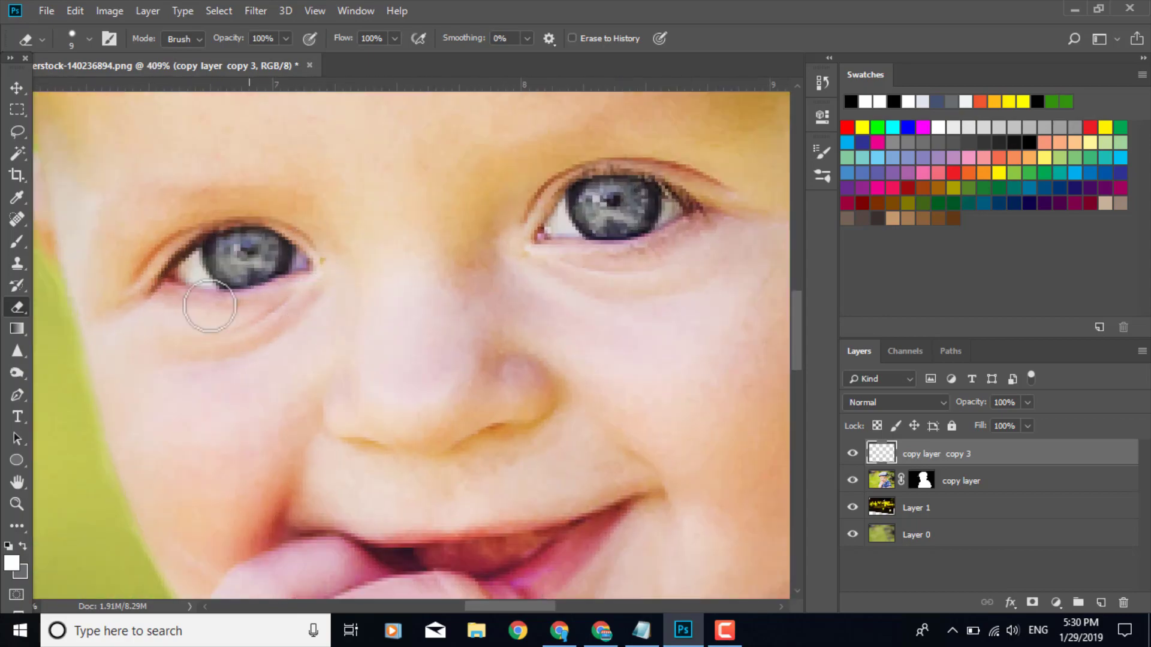
scroll(358, 367, down, 8)
scroll(359, 367, up, 2)
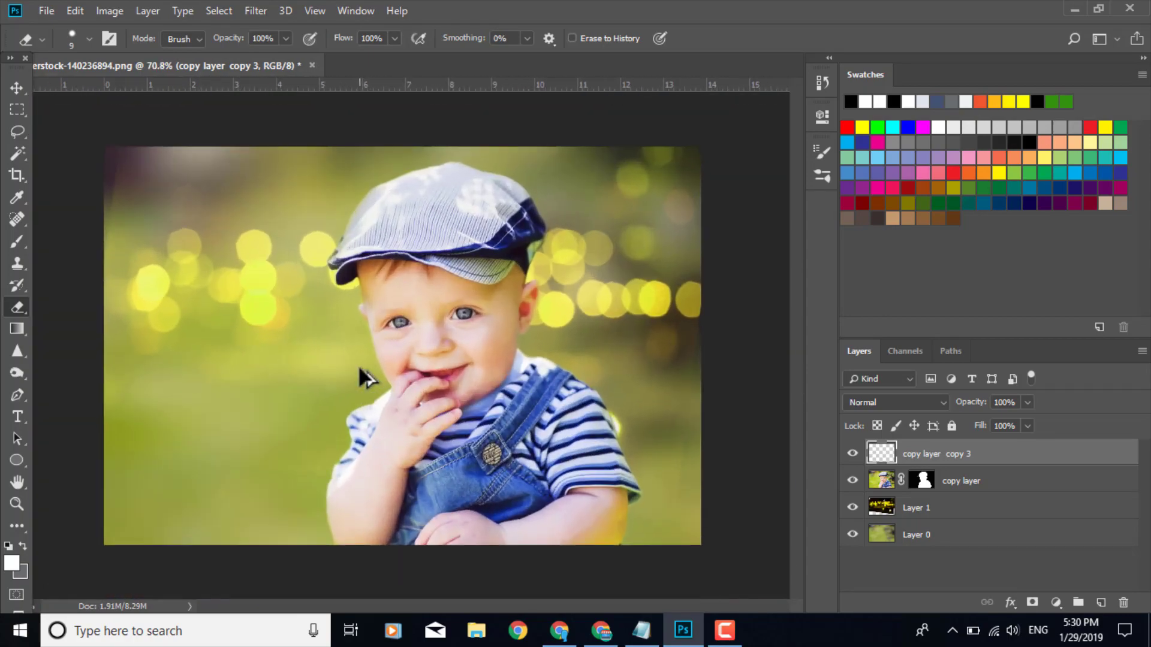
scroll(359, 367, down, 1)
scroll(357, 365, up, 4)
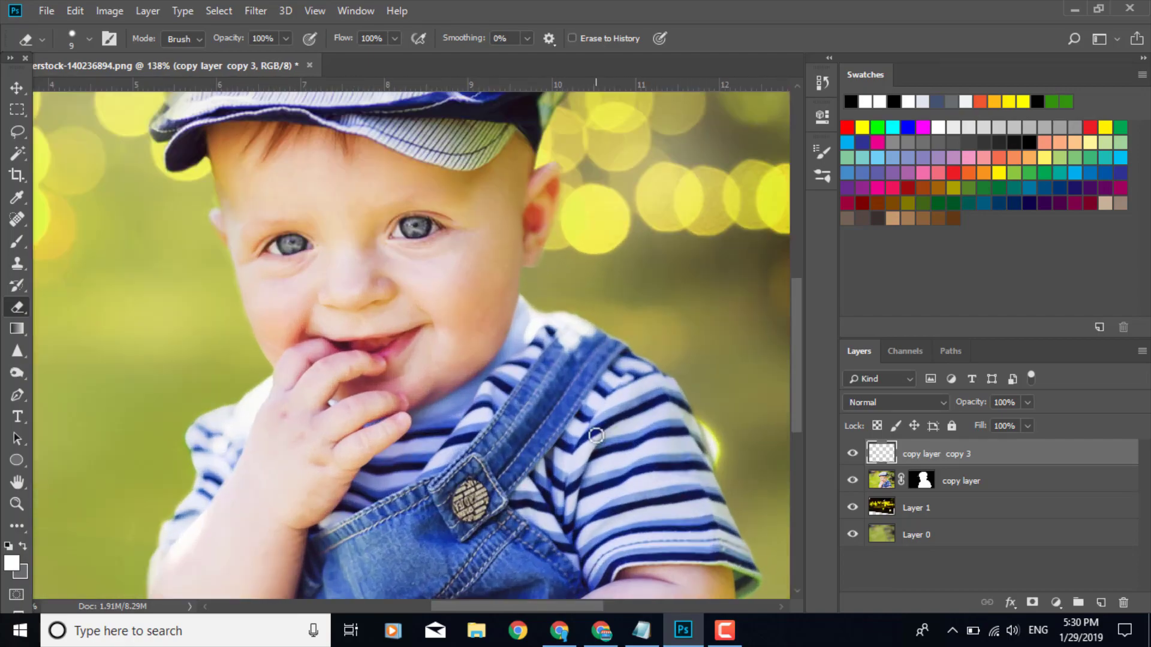
scroll(505, 372, up, 1)
scroll(505, 372, down, 4)
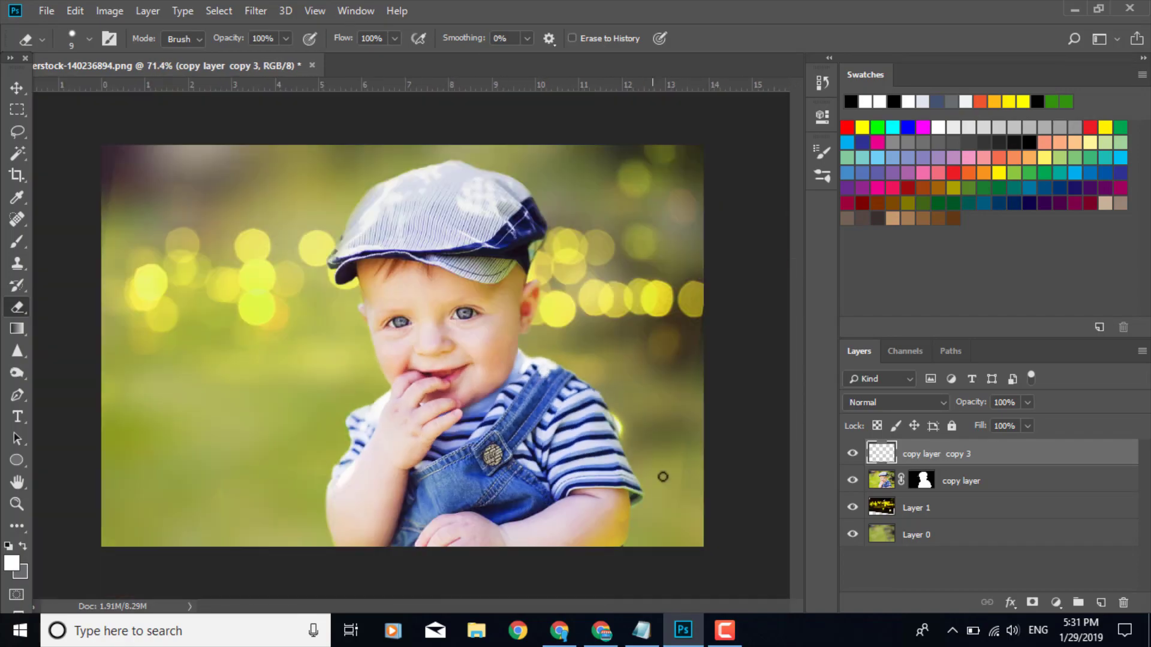
Duplicate the masked child layer and set the copy's hue to -23 and saturation to +12 with Hue/Saturation.
click(921, 484)
key(ctrl+j)
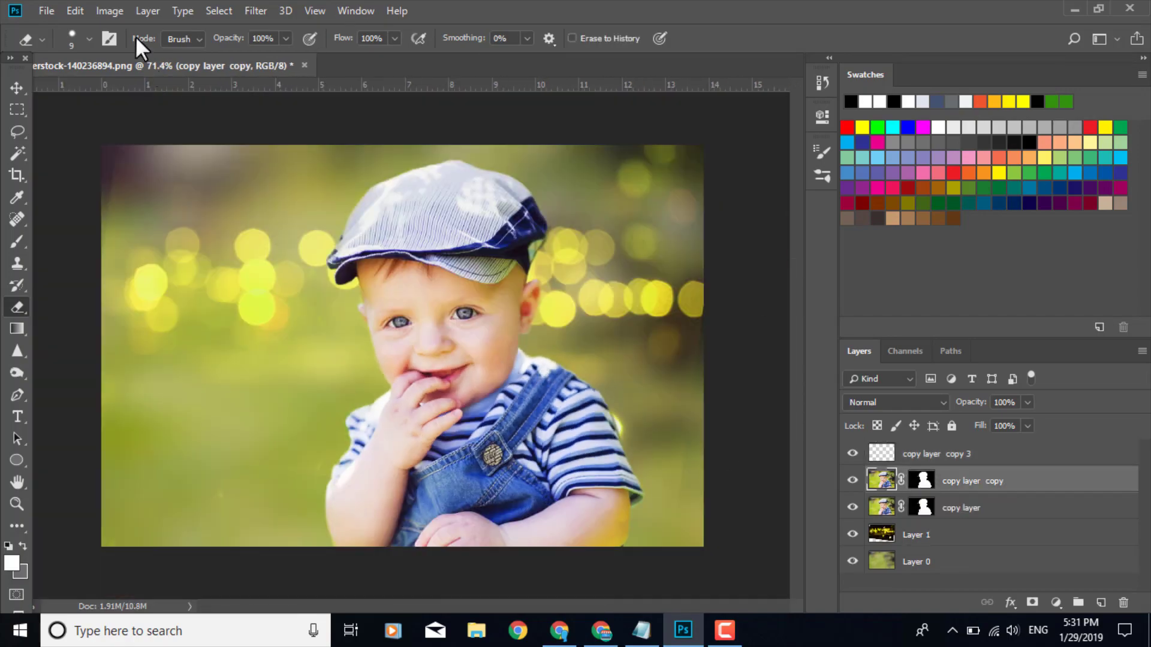
click(110, 10)
mouse_move(185, 58)
click(344, 137)
drag(628, 215, 604, 217)
drag(629, 264, 655, 262)
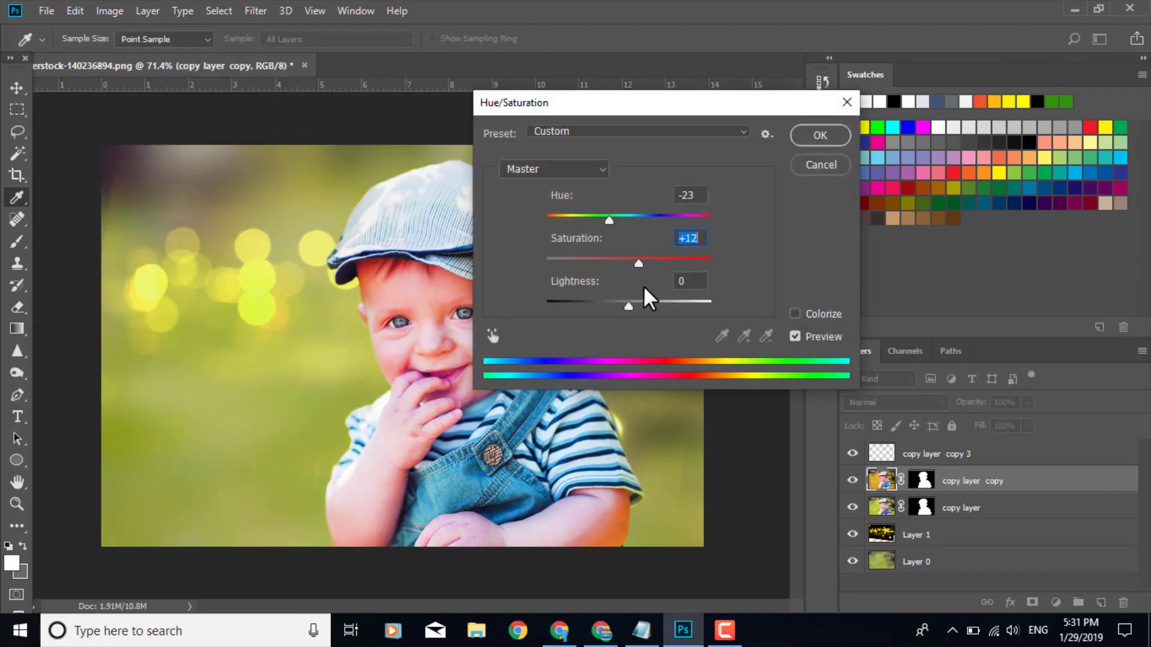
Try a lightness of -22, return it to 0, and apply a higher hue and saturation to the copied child layer.
drag(629, 306, 611, 307)
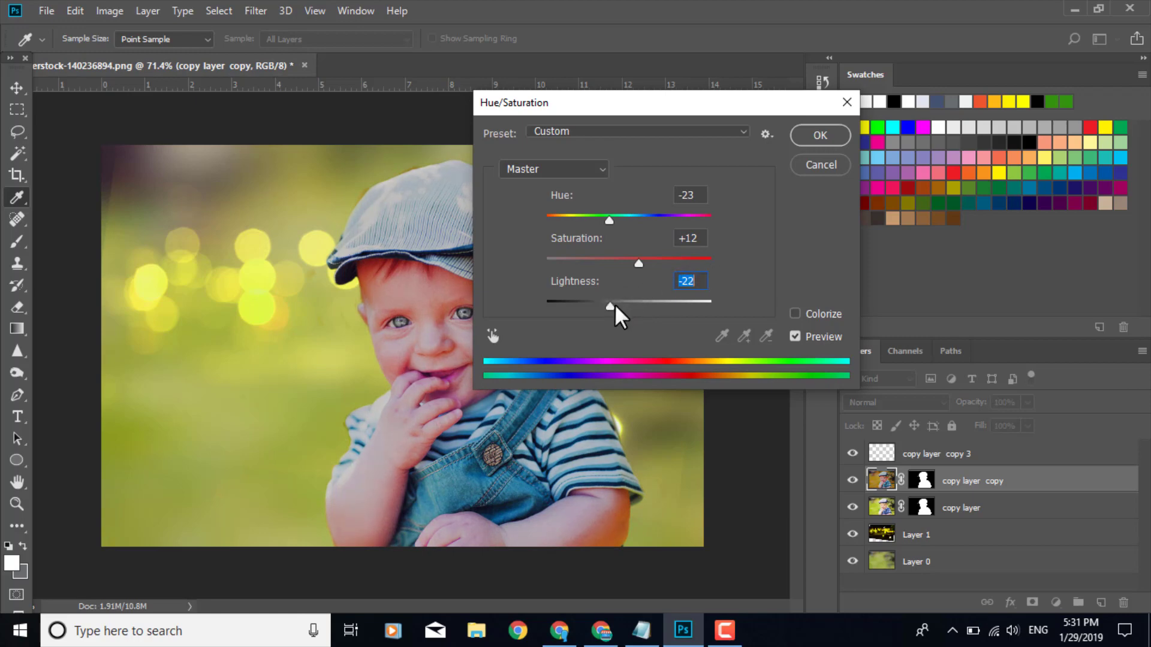
drag(614, 306, 632, 304)
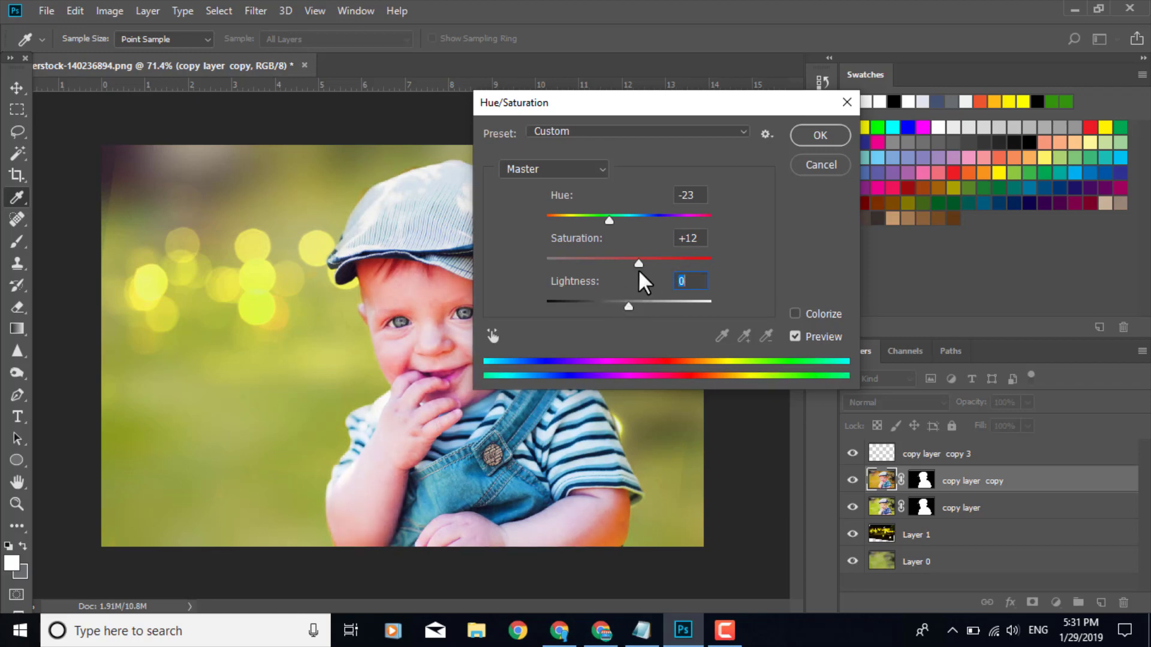
drag(638, 264, 650, 262)
drag(609, 220, 642, 222)
click(819, 136)
scroll(567, 338, down, 1)
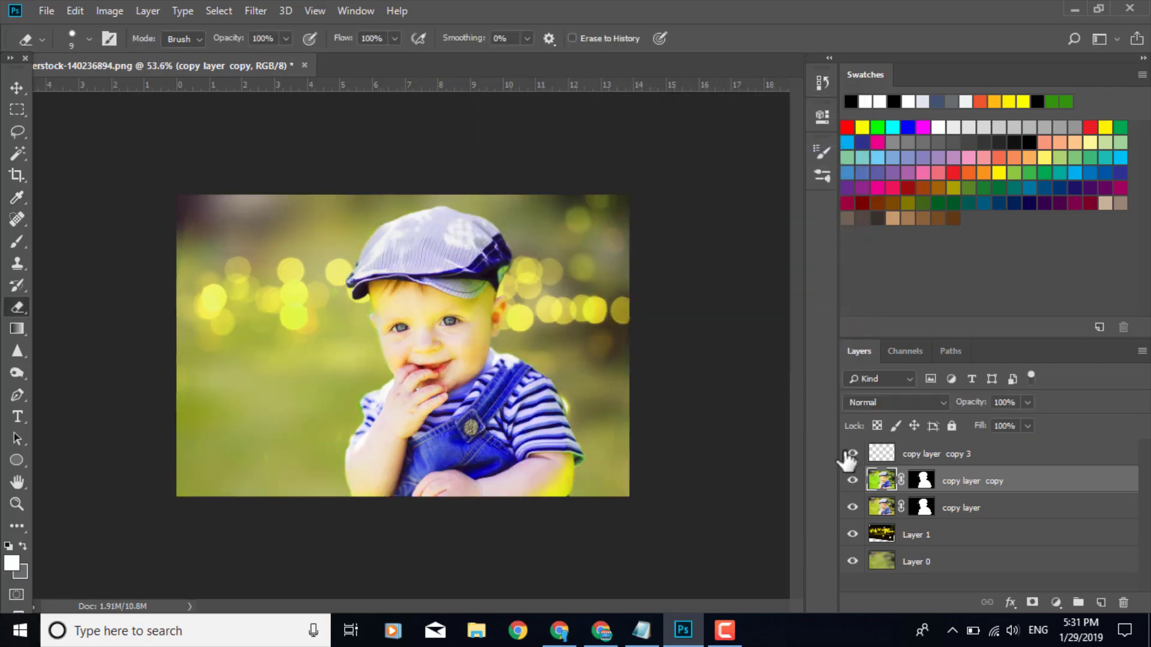
Try merging the recolored copy down and erasing over the cap with a 120 px eraser, and undo back to the separate layers.
key(ctrl+e)
click(510, 250)
click(89, 38)
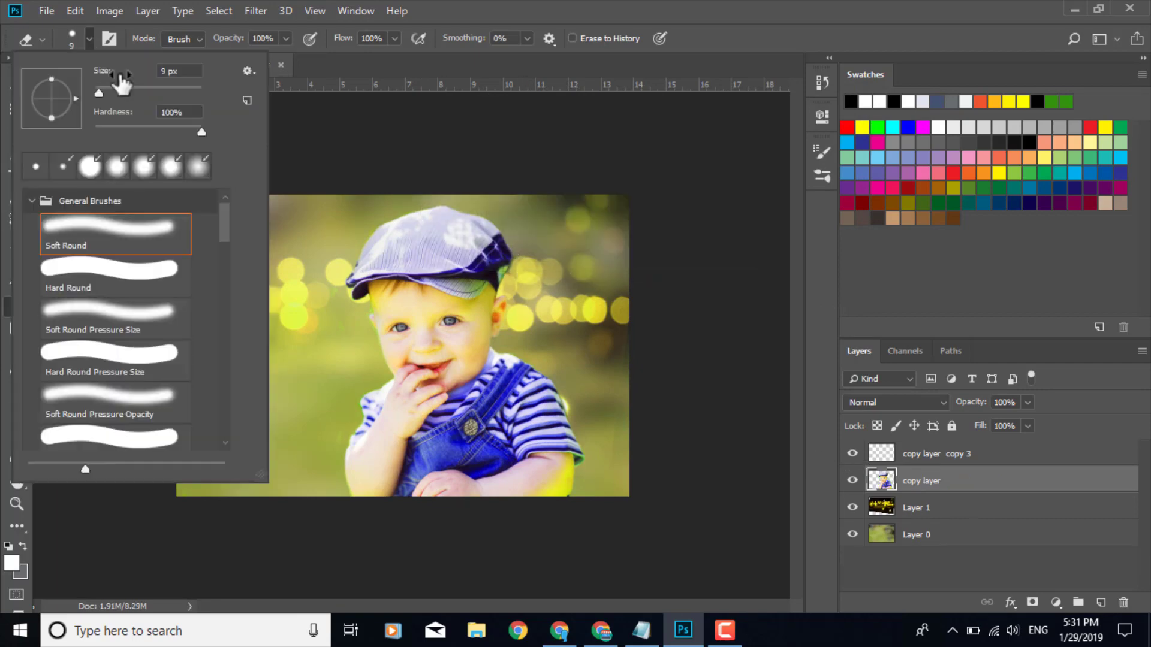
mouse_move(500, 230)
mouse_down()
mouse_move(391, 238)
mouse_move(450, 225)
mouse_up()
drag(357, 252, 496, 255)
key(ctrl+z)
key(ctrl+alt+z)
key(ctrl+alt+z)
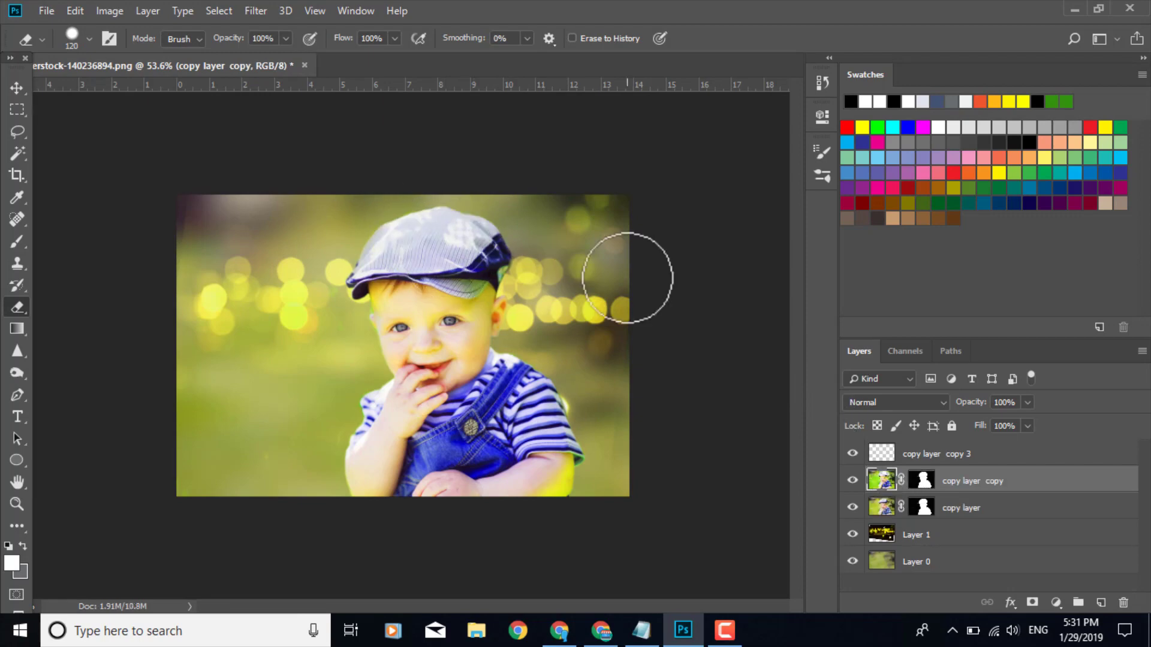
Convert the recolored, masked copy to a smart object and rasterize it for erasing.
right_click(922, 488)
click(1041, 495)
right_click(1040, 495)
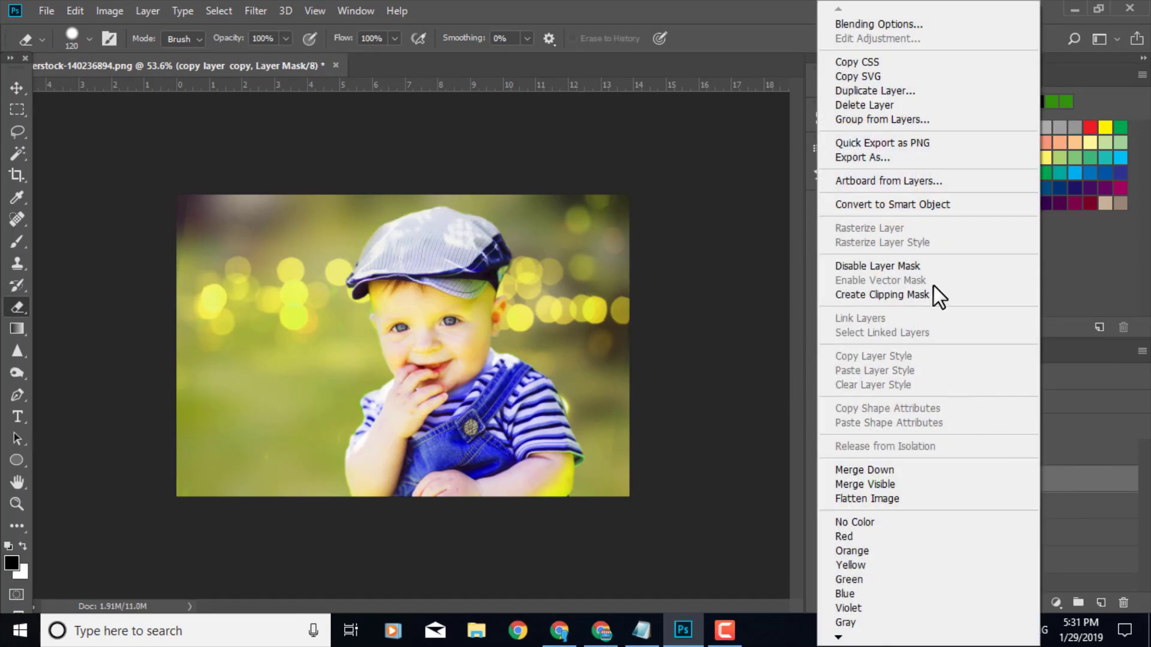
click(918, 205)
click(396, 270)
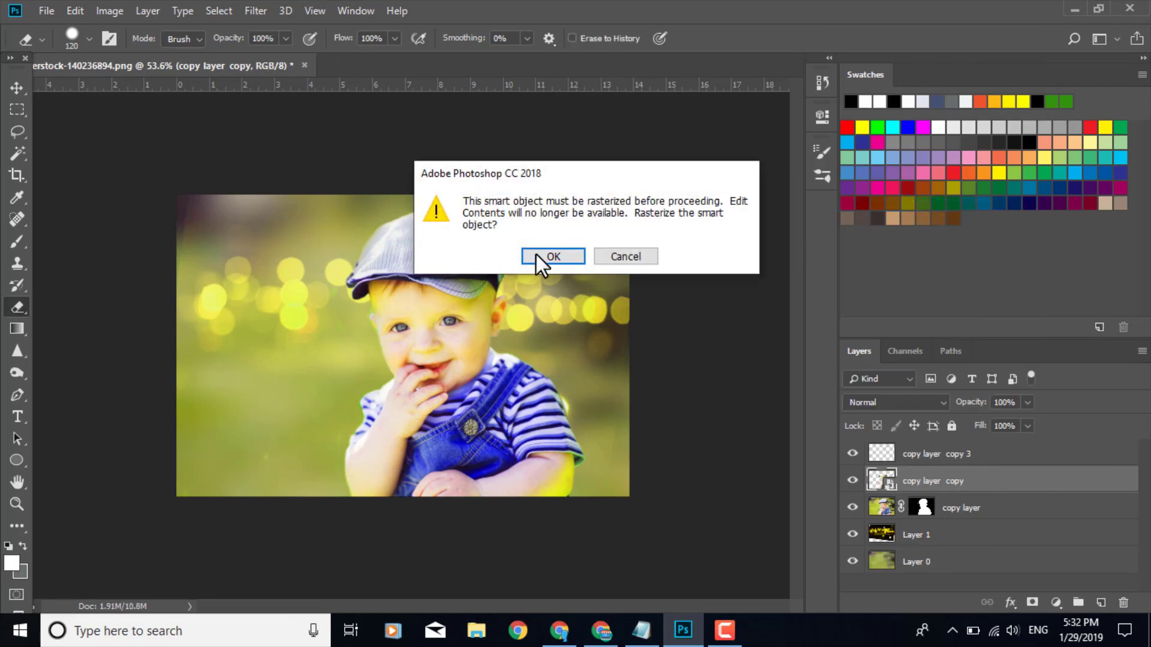
click(538, 256)
Erase the recolored copy over the cap and face, reducing the eraser from 120 px to 62 px for the cheeks and mouth.
mouse_move(386, 239)
mouse_down()
mouse_move(420, 262)
mouse_move(379, 277)
mouse_move(513, 274)
mouse_move(460, 325)
mouse_move(426, 296)
mouse_move(388, 314)
mouse_move(430, 320)
mouse_up()
scroll(450, 336, up, 5)
click(89, 39)
drag(138, 90, 127, 90)
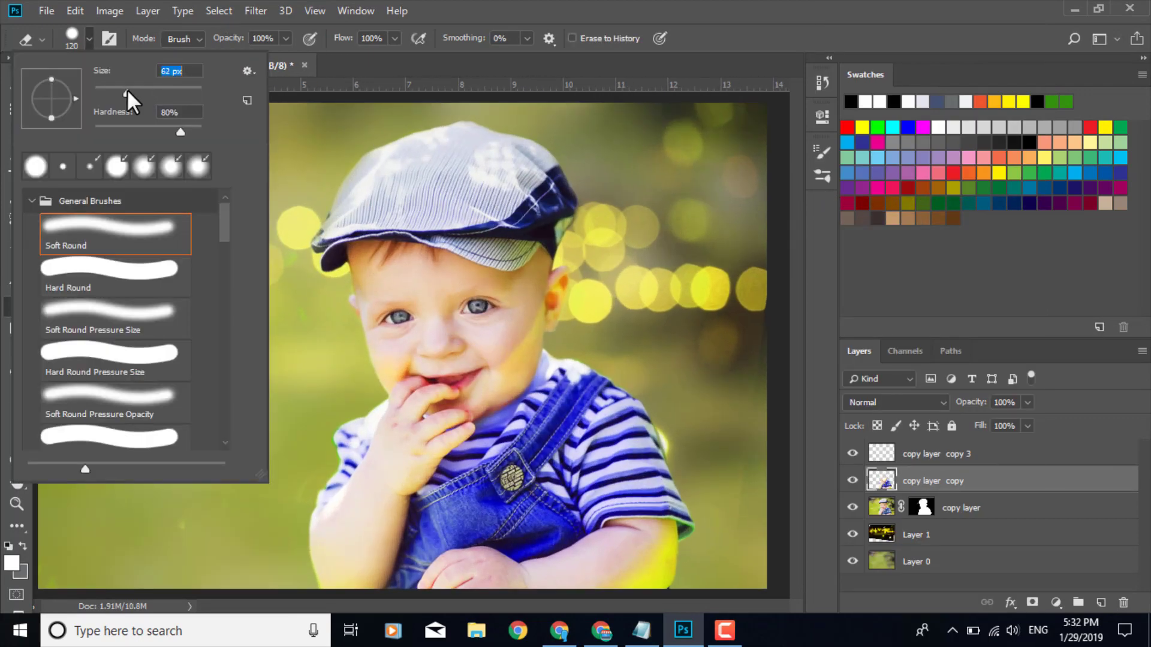
click(412, 275)
drag(539, 296, 523, 322)
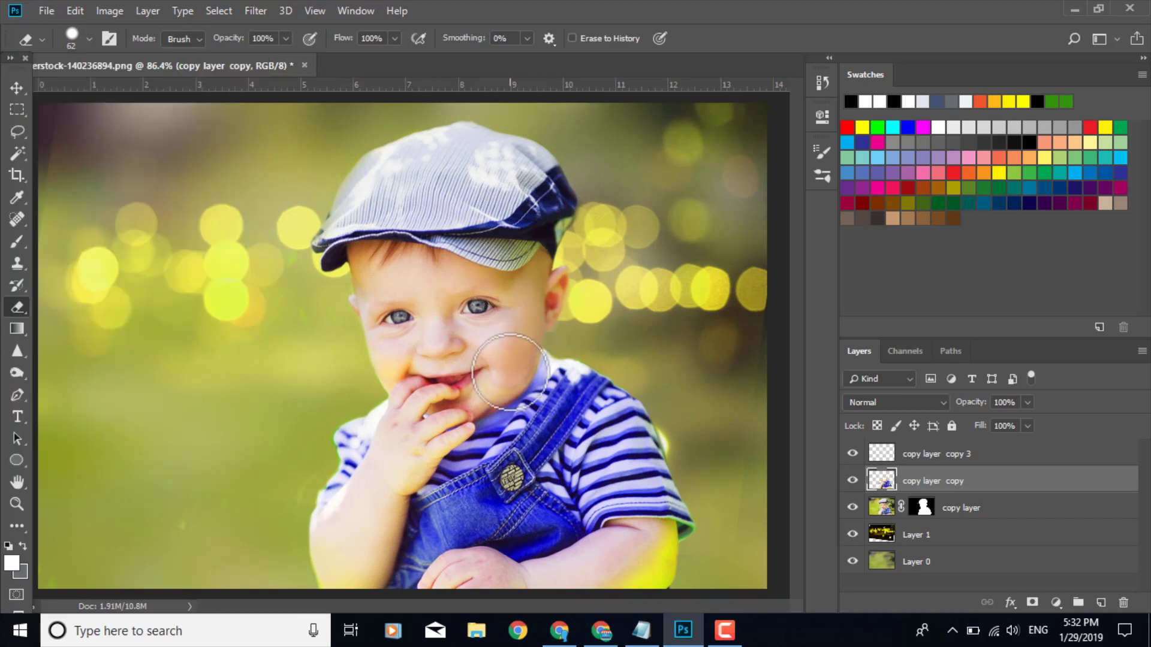
drag(487, 386, 403, 368)
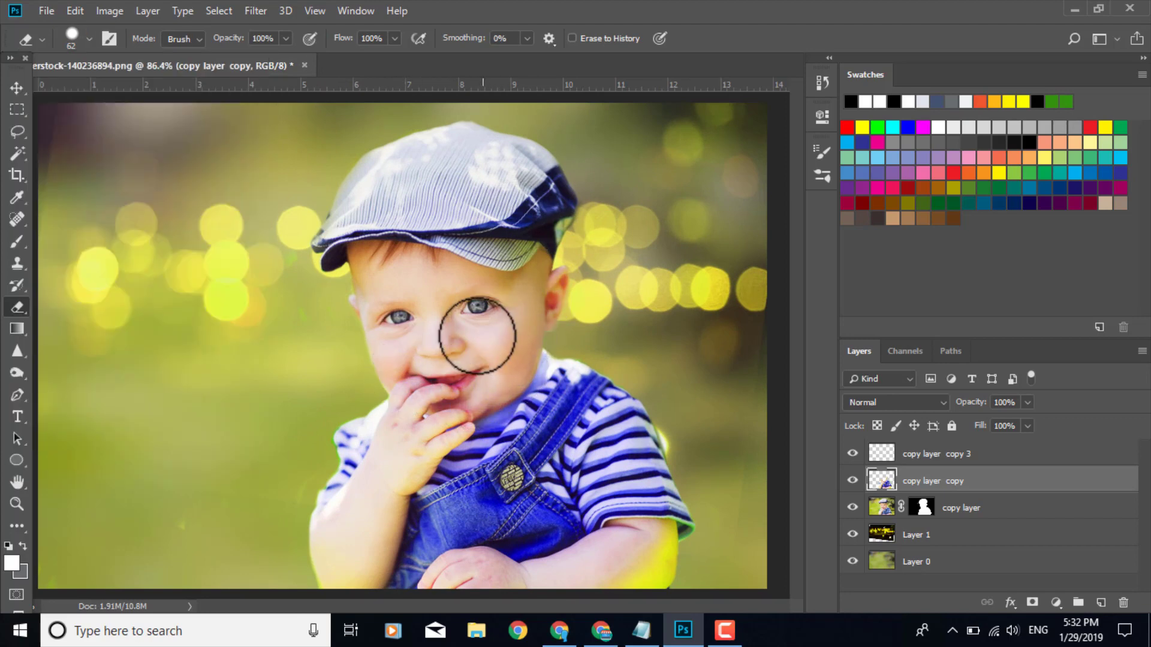
Erase the recolored copy over the child's arms and hands with the 62 px eraser, keeping the clothing.
scroll(422, 439, up, 2)
mouse_move(422, 438)
mouse_down()
mouse_move(415, 416)
mouse_move(446, 425)
mouse_move(458, 416)
mouse_move(393, 482)
mouse_move(371, 551)
mouse_move(405, 417)
mouse_move(345, 533)
mouse_move(316, 550)
mouse_move(314, 579)
mouse_up()
scroll(314, 578, down, 2)
mouse_move(661, 494)
mouse_down()
mouse_move(676, 498)
mouse_move(673, 514)
mouse_move(612, 527)
mouse_up()
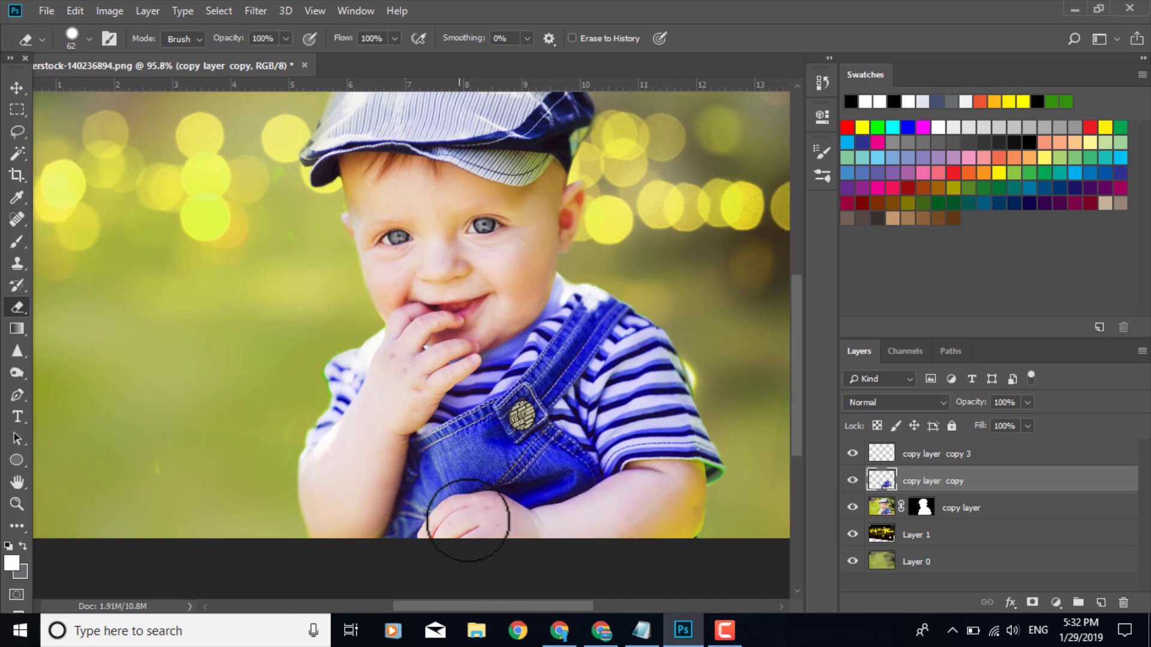
Examine the erased edges around the sleeve, arms and face, and compare them with the whole picture.
scroll(671, 516, up, 5)
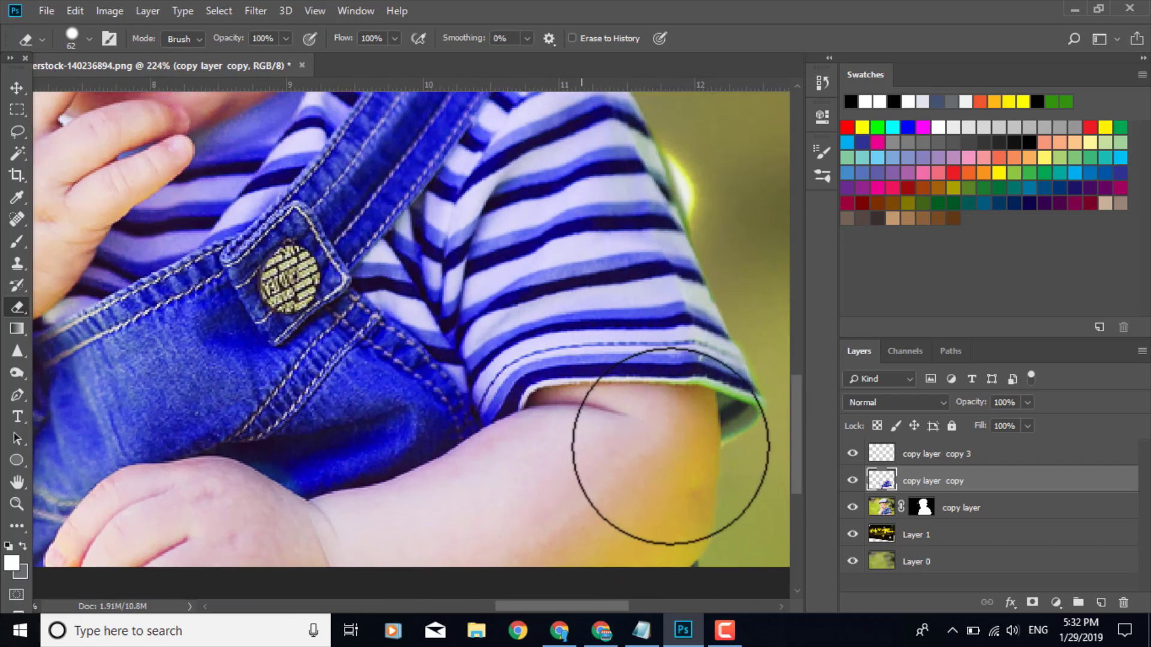
scroll(682, 509, up, 1)
scroll(682, 509, down, 3)
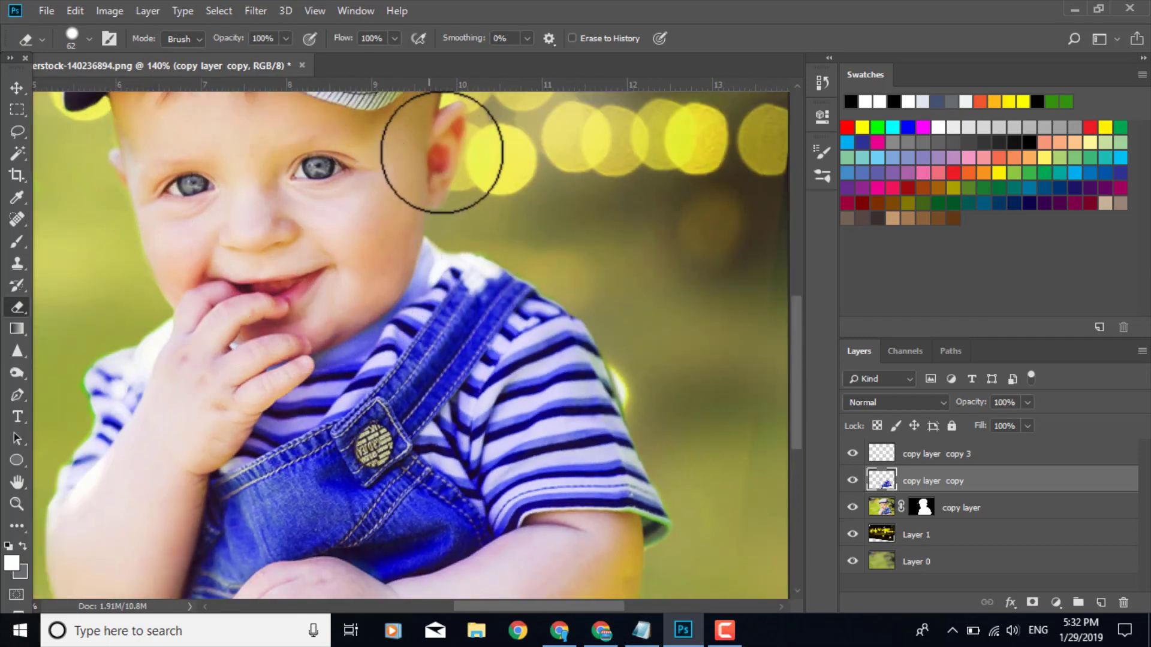
scroll(437, 154, up, 1)
scroll(210, 414, down, 2)
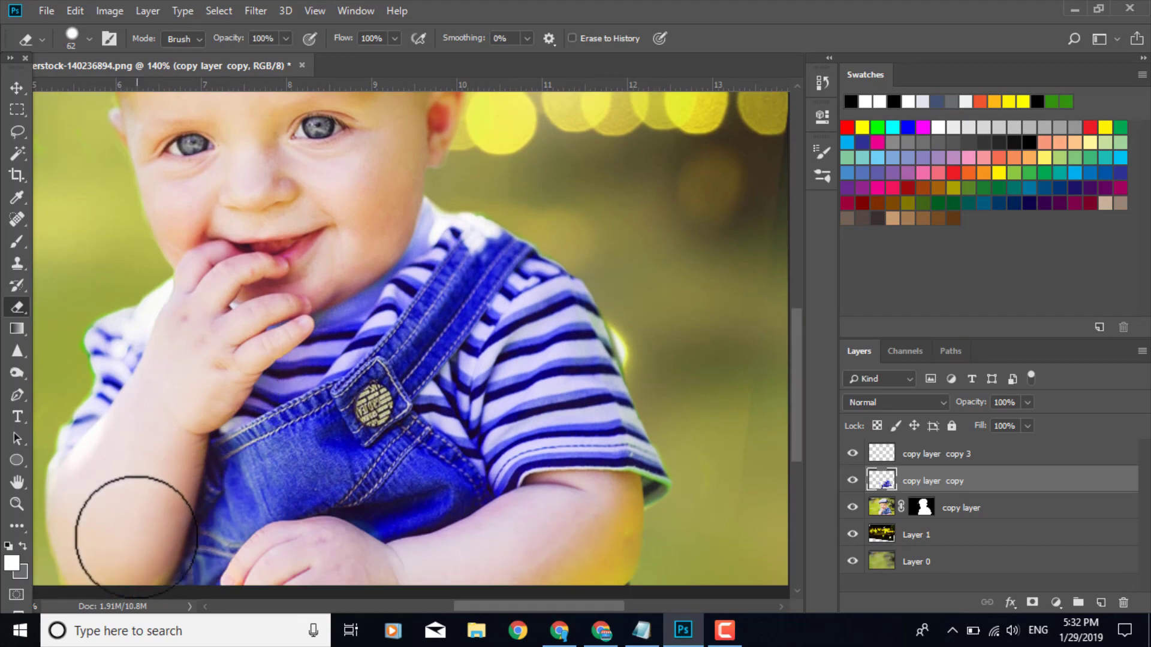
scroll(180, 245, up, 2)
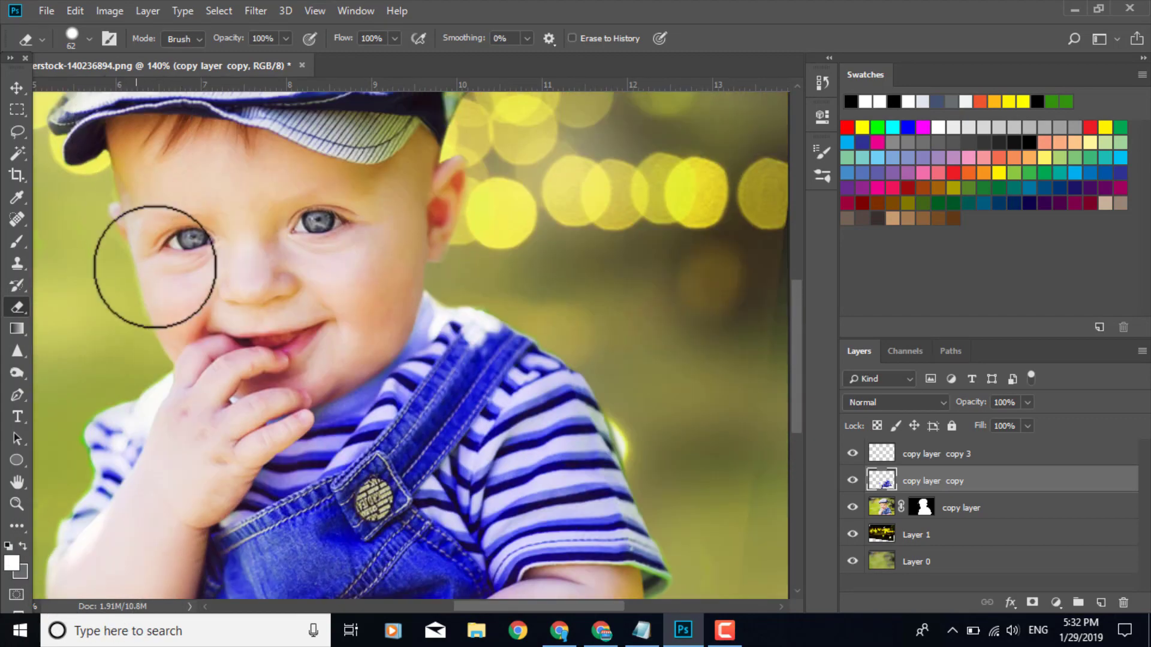
scroll(286, 245, down, 3)
scroll(286, 246, down, 1)
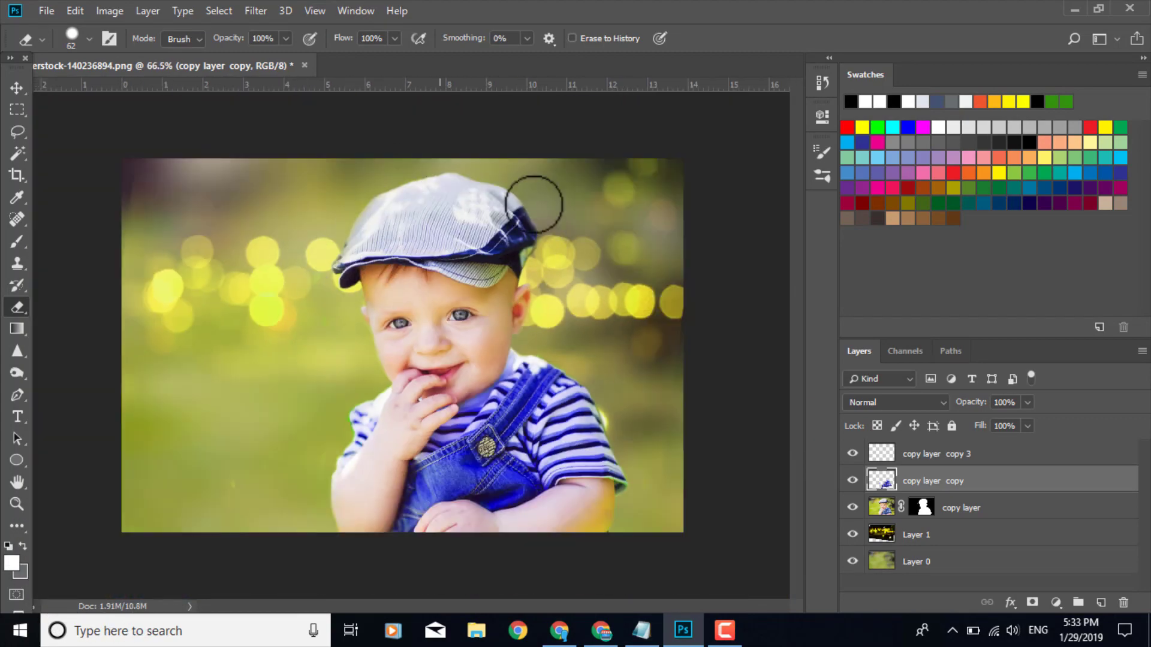
scroll(423, 289, down, 2)
scroll(429, 401, up, 1)
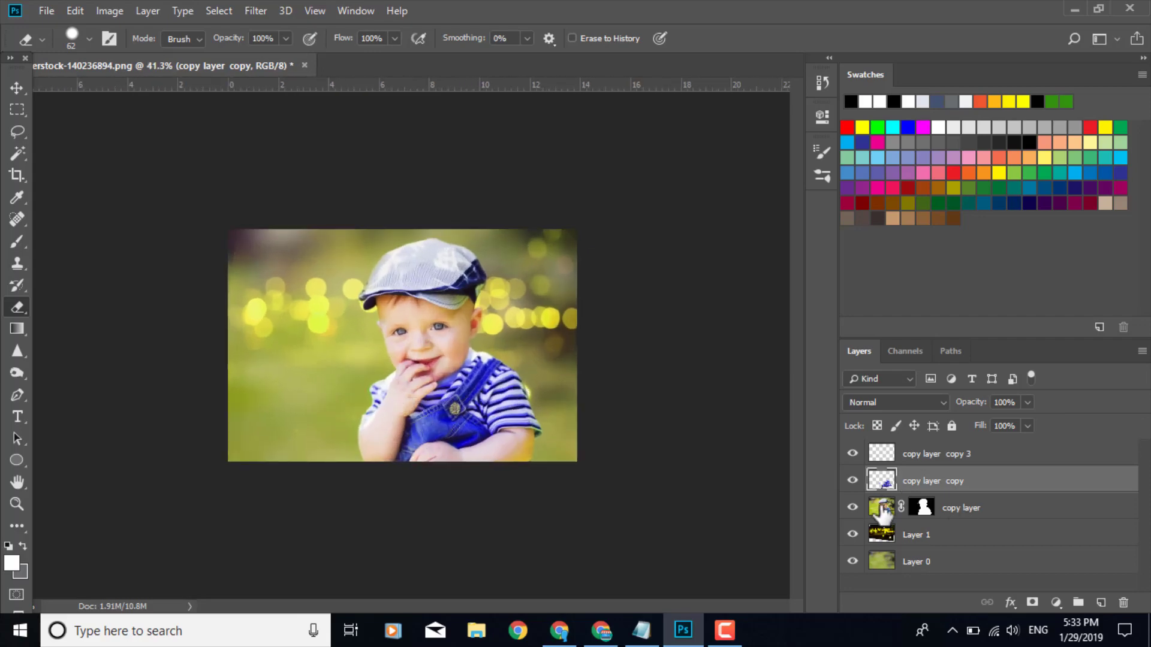
click(882, 507)
click(114, 11)
mouse_move(135, 57)
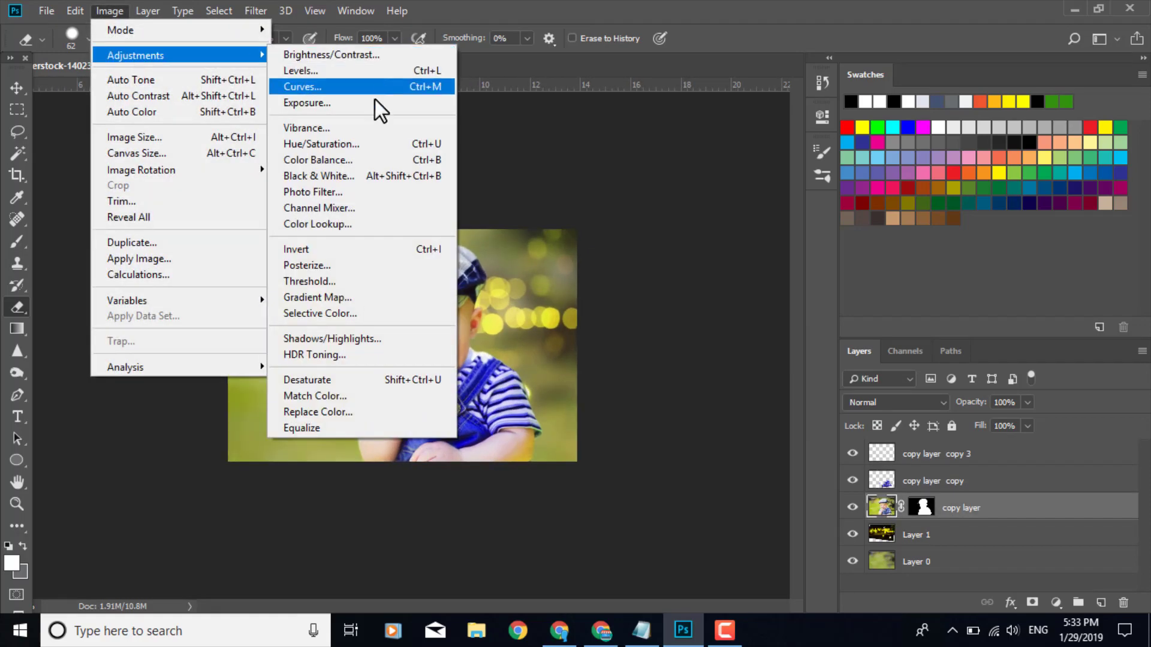
click(359, 176)
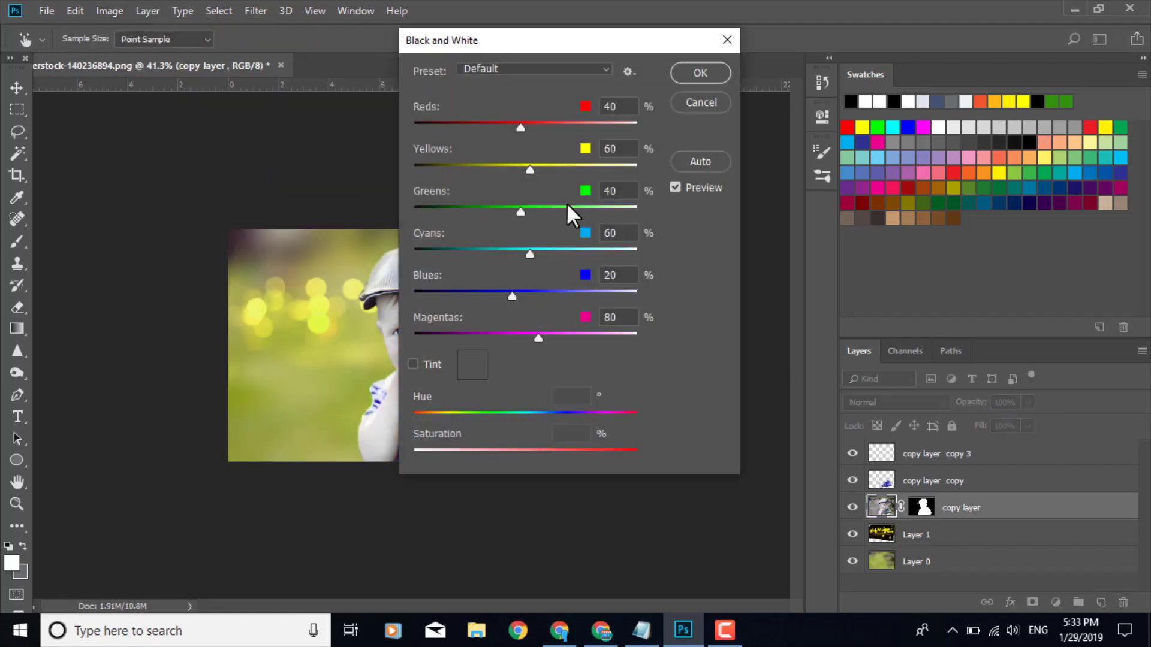
drag(594, 37, 827, 77)
drag(771, 377, 734, 375)
drag(743, 334, 777, 334)
drag(761, 291, 782, 291)
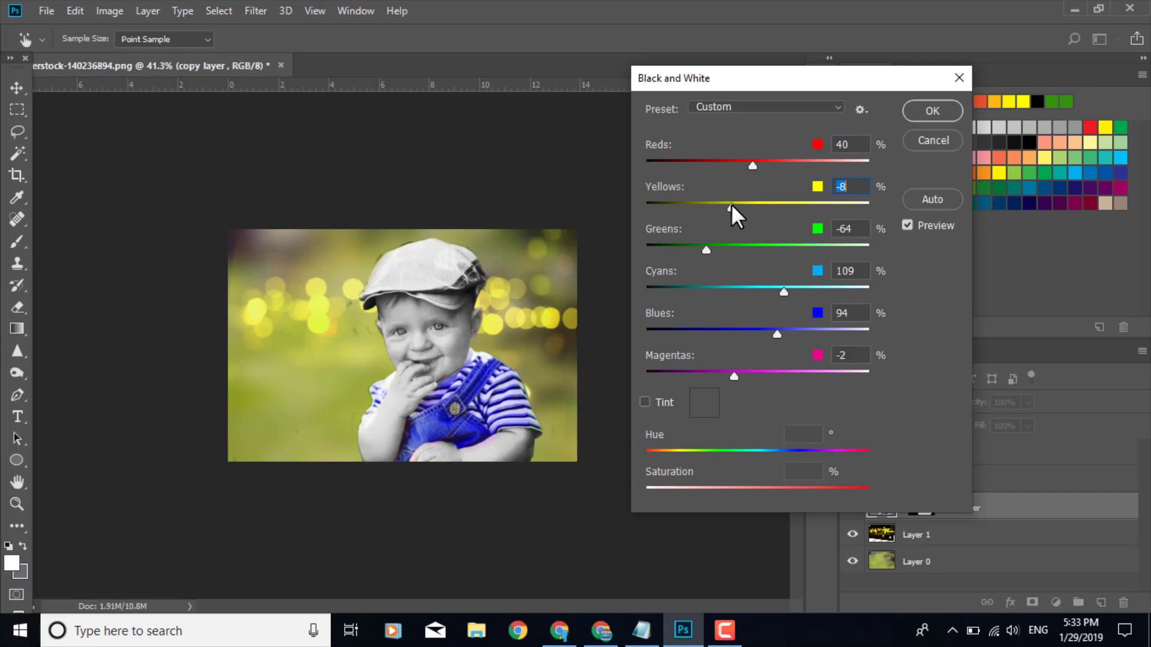
drag(727, 208, 750, 207)
drag(752, 166, 728, 167)
click(646, 402)
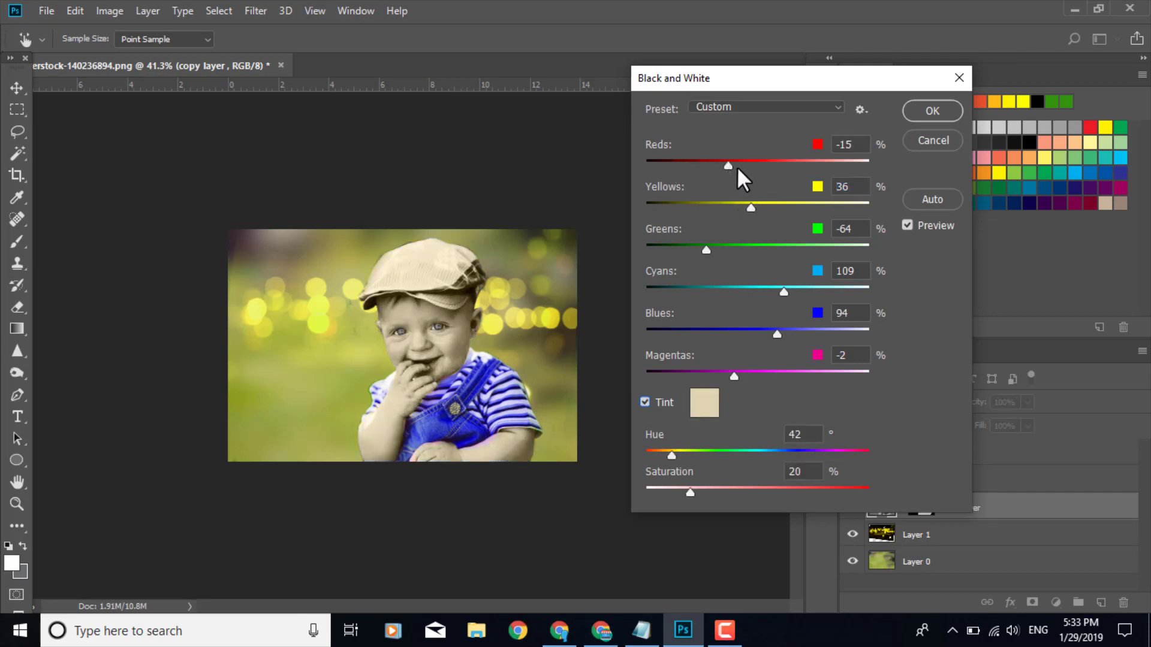
click(774, 106)
click(750, 138)
mouse_move(756, 164)
mouse_down()
mouse_move(796, 165)
mouse_move(763, 165)
mouse_up()
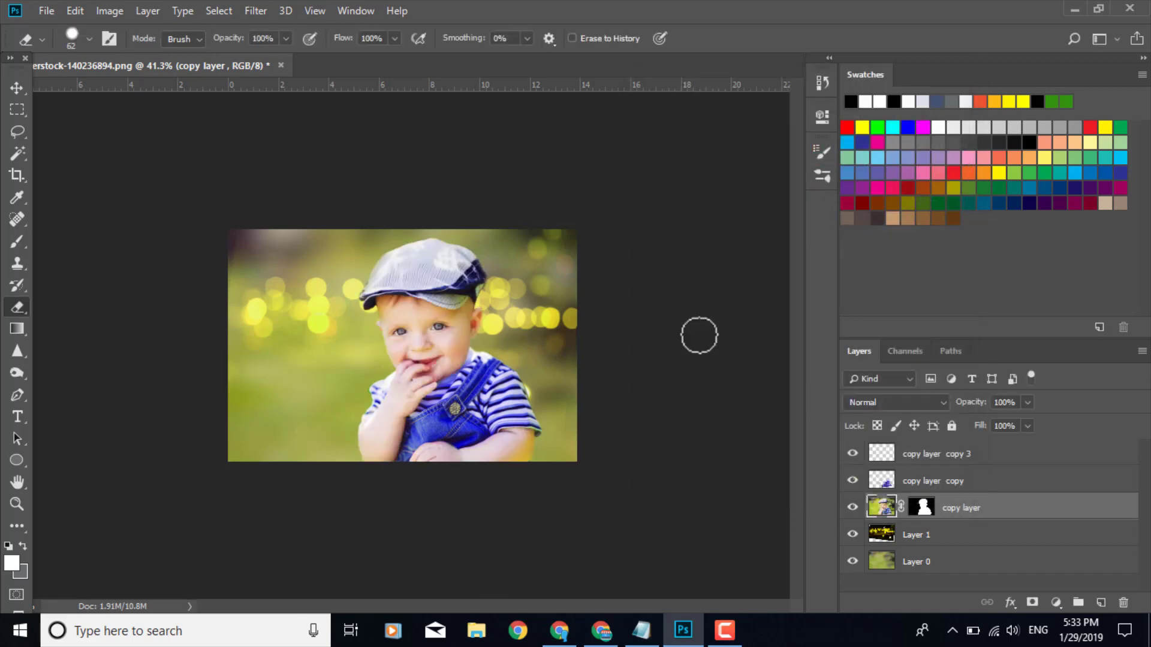
Duplicate the masked child layer and bend the copy's RGB curve, anchoring the highlights and setting a point at input 94, output 85.
scroll(469, 375, down, 2)
scroll(469, 375, up, 2)
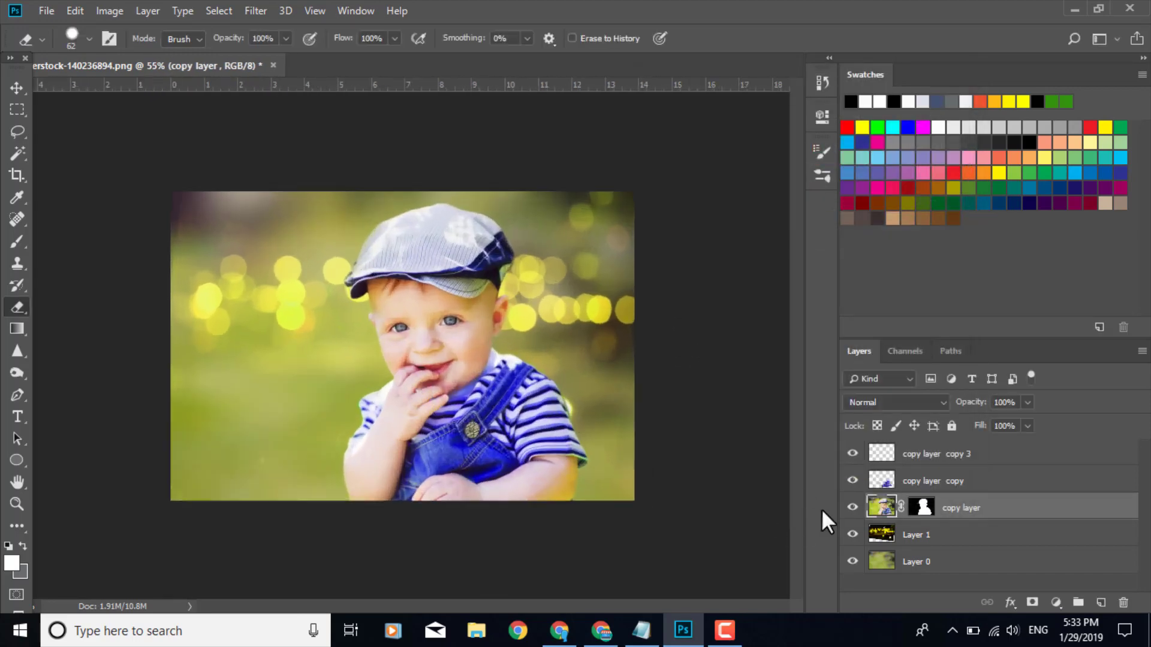
key(ctrl+j)
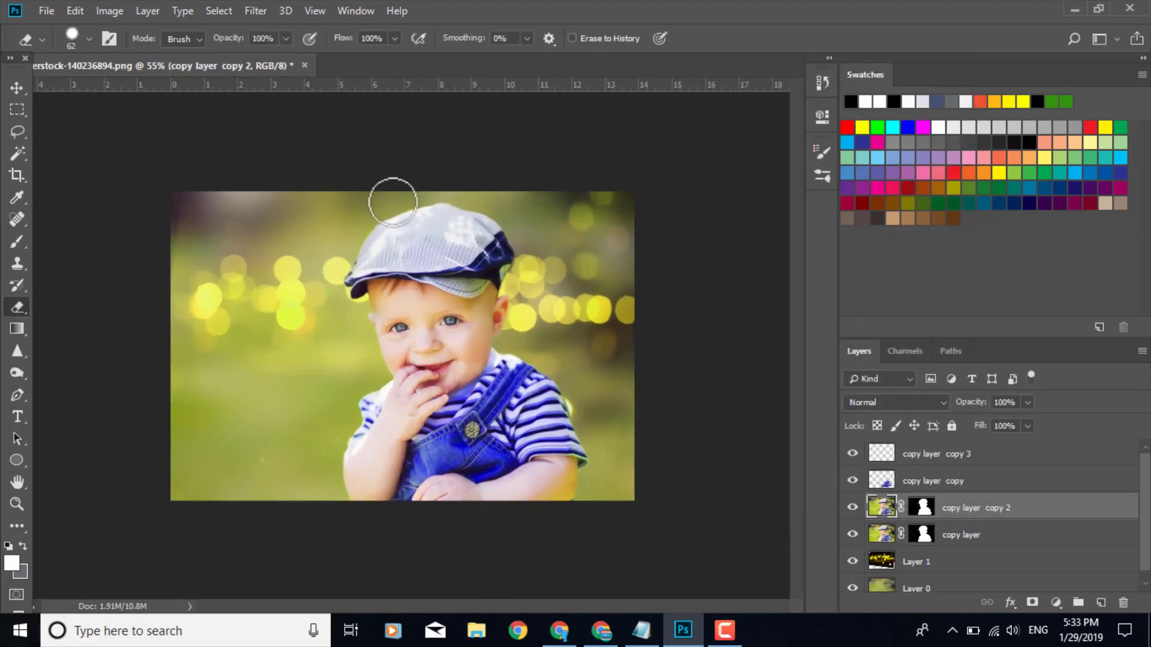
click(102, 12)
mouse_move(142, 55)
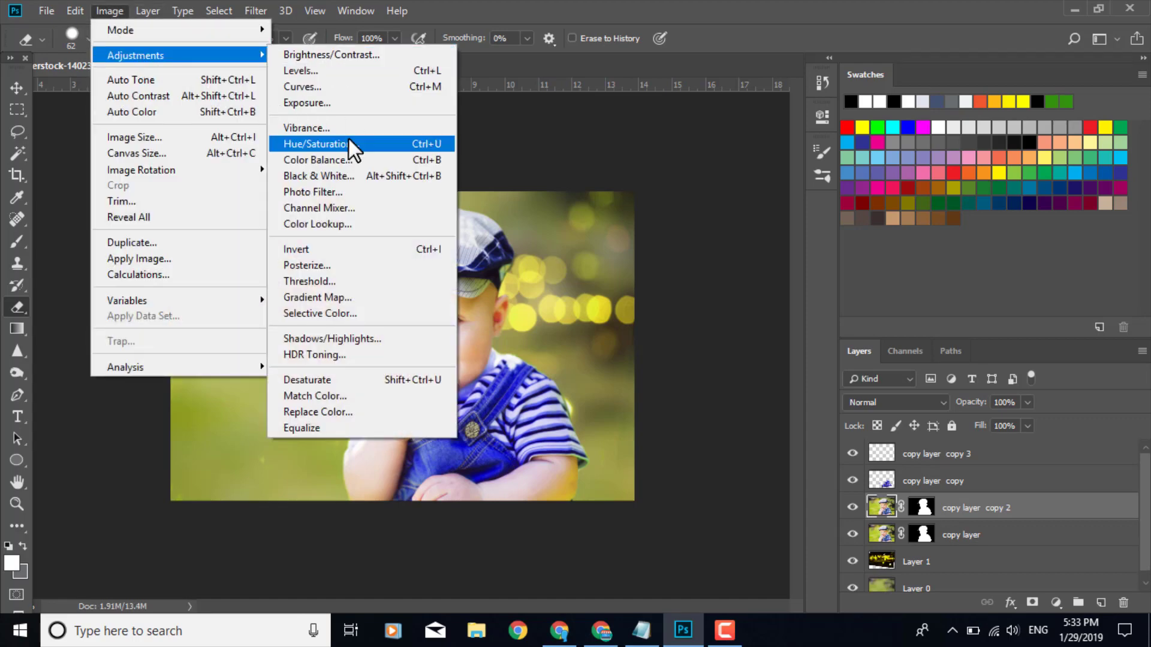
click(347, 87)
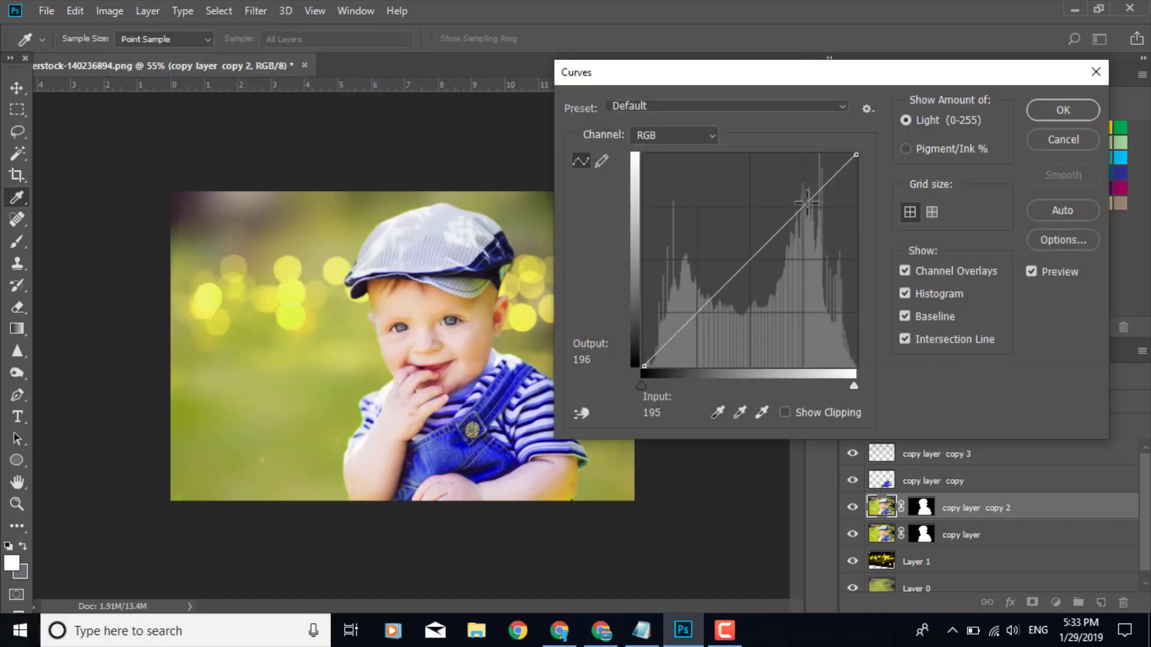
drag(806, 202, 804, 204)
drag(693, 318, 721, 308)
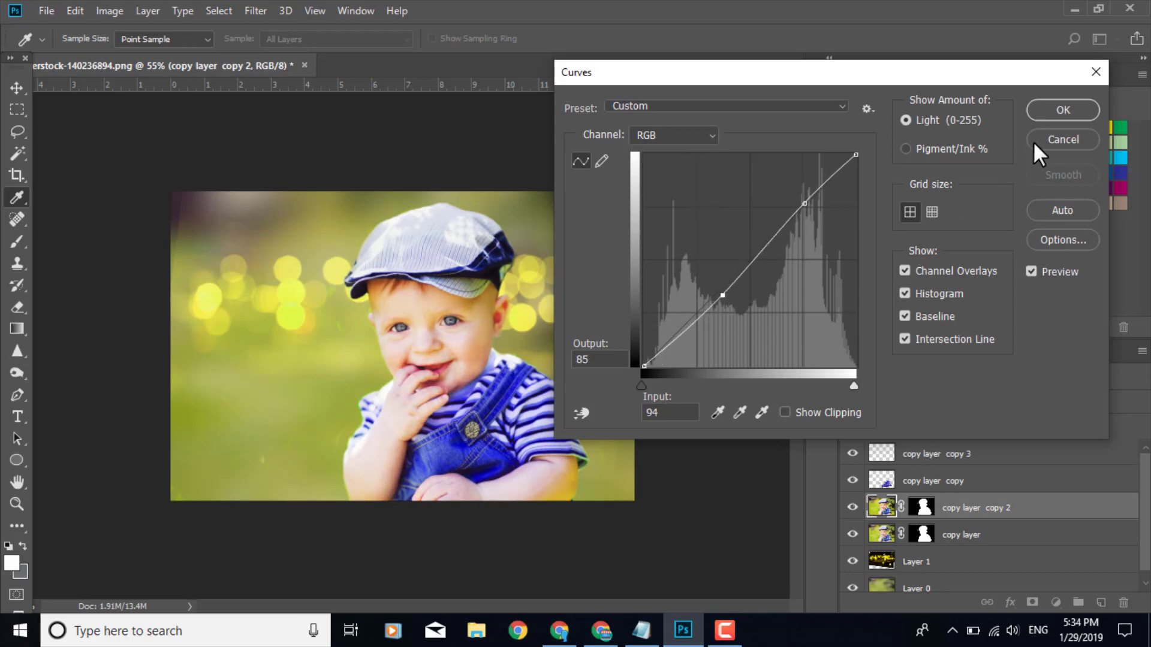